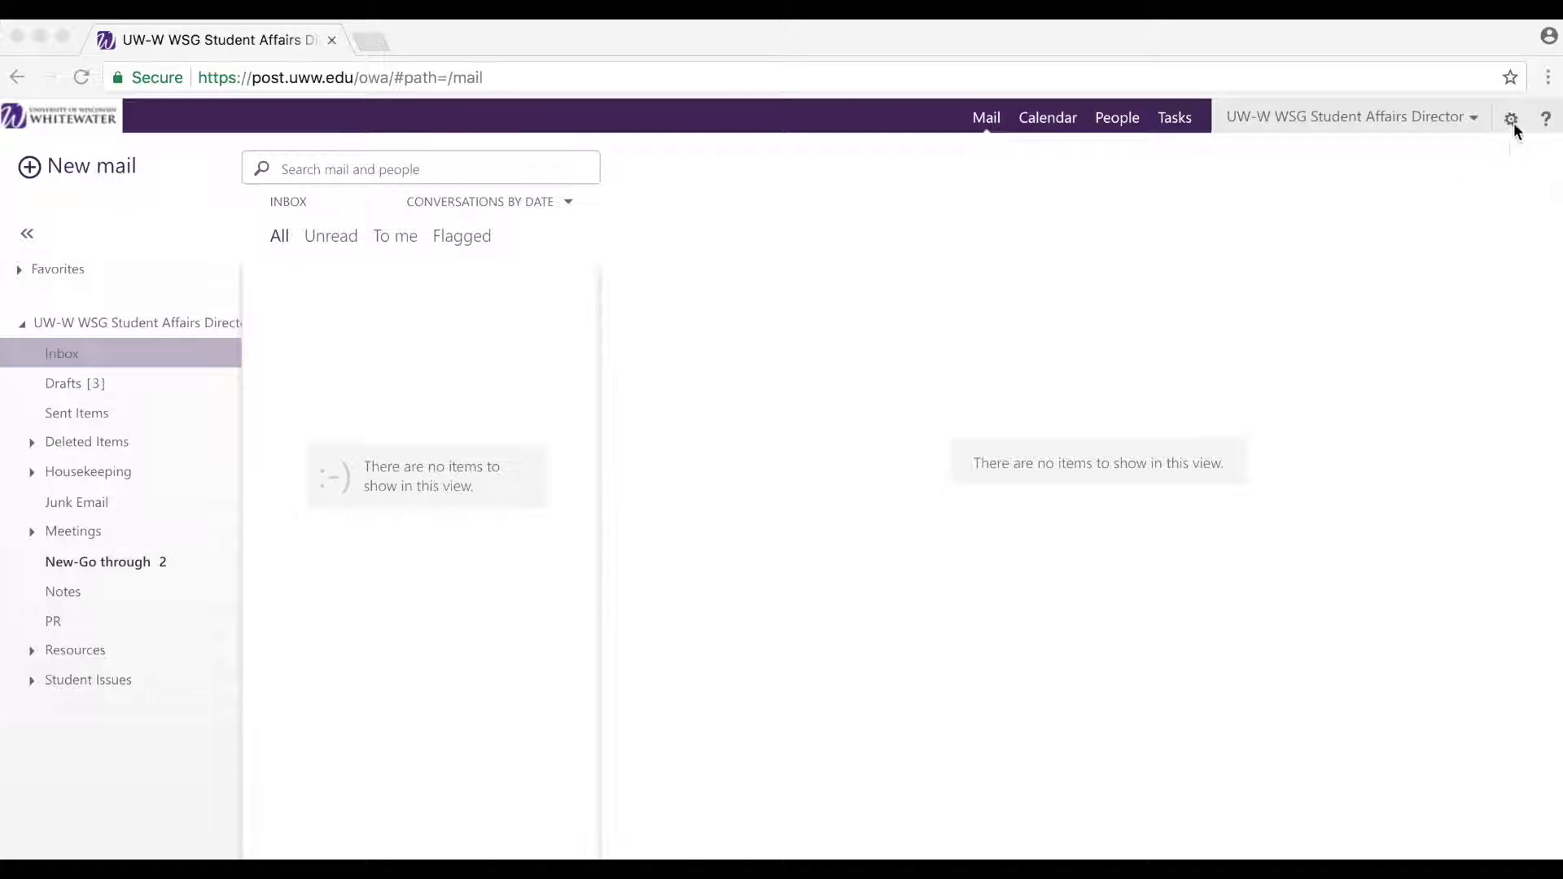
Step: Open the account options and go to the mail settings containing the email signature editor
click(1510, 121)
click(1512, 127)
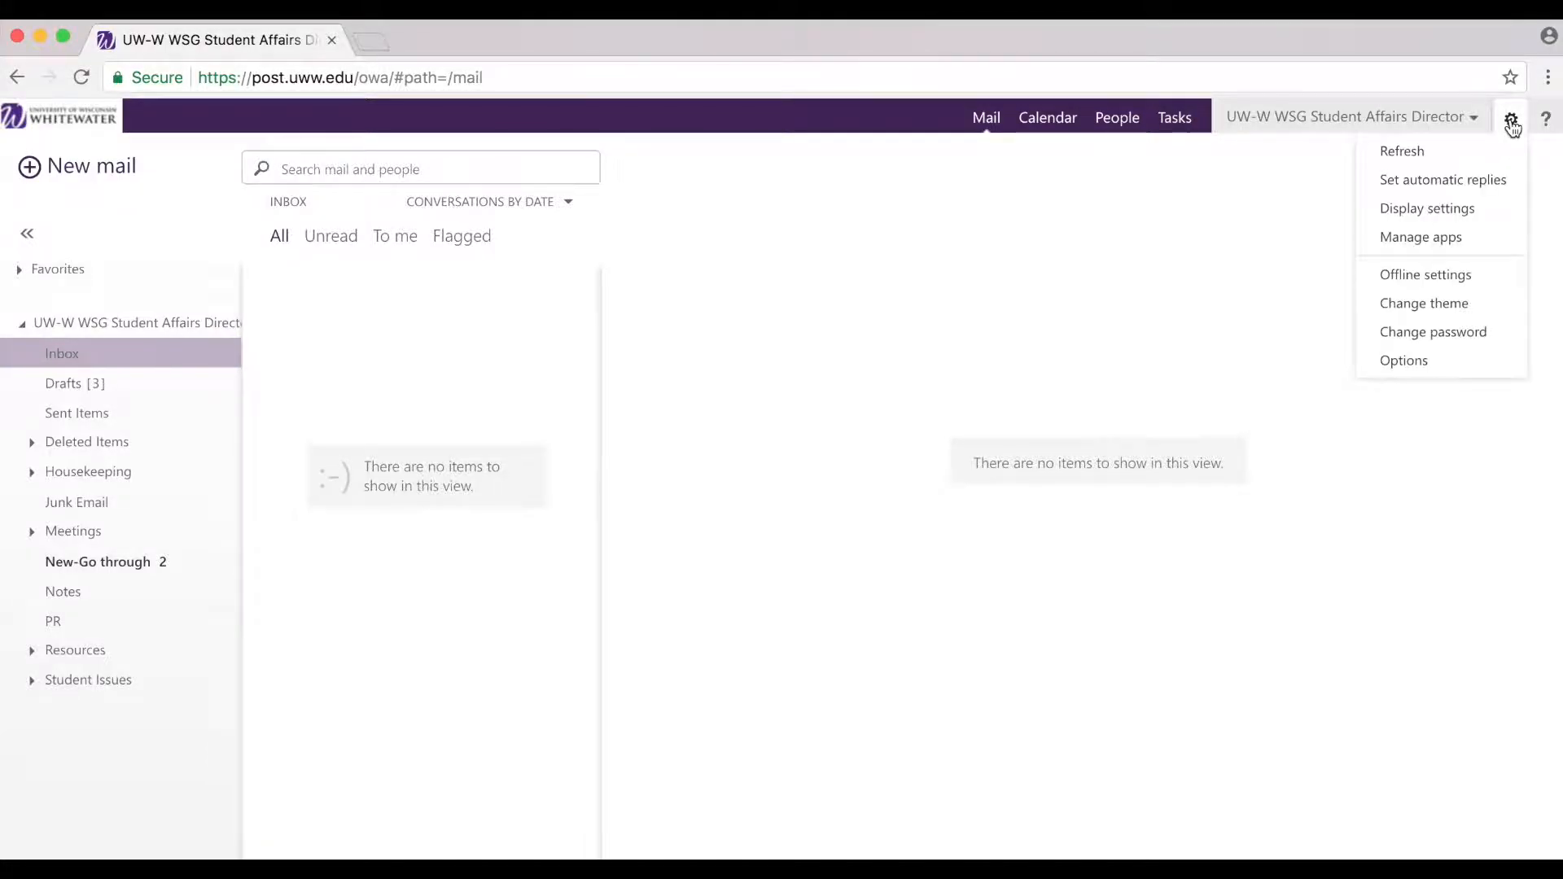
click(1439, 358)
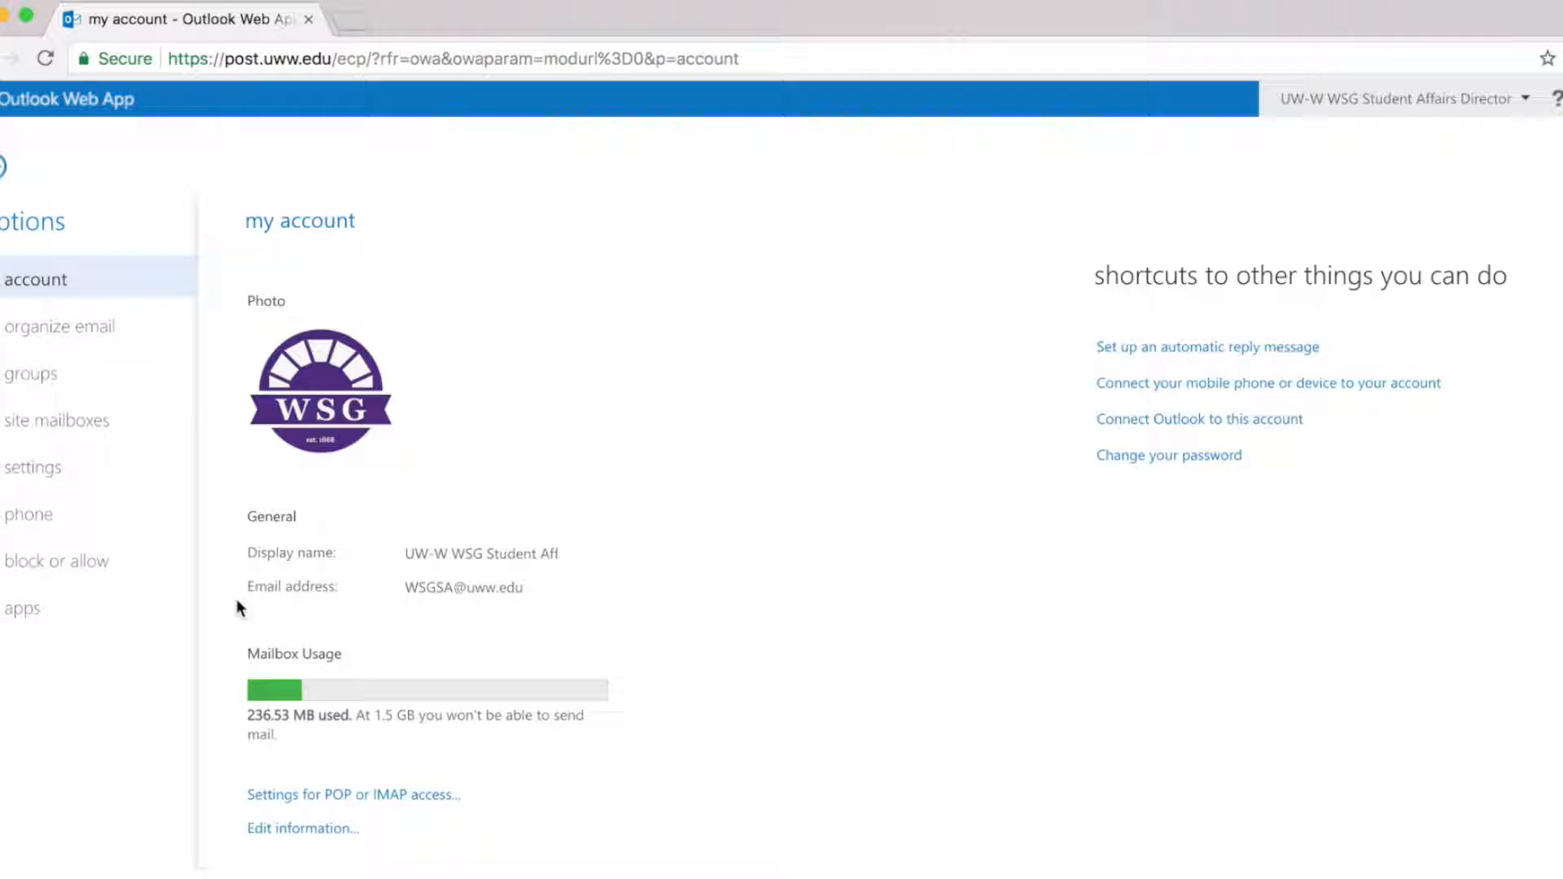
click(34, 466)
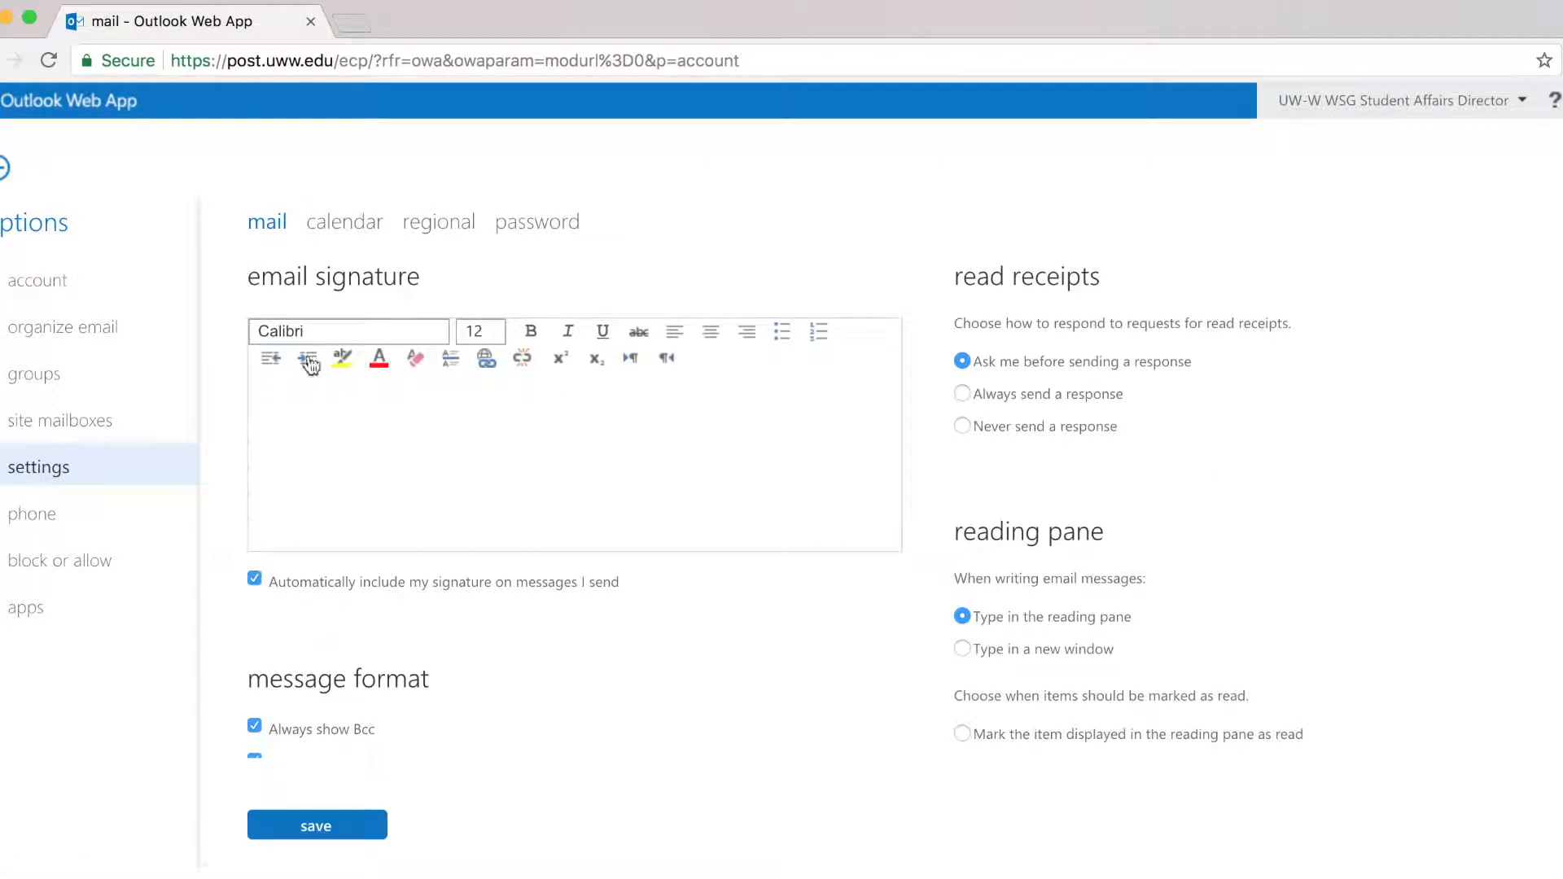
Step: Write an email signature with the sender's name, a blank line, "Director of Student Affairs" and "Whitewater Student Government" on separate lines
click(355, 406)
text(Willie the )
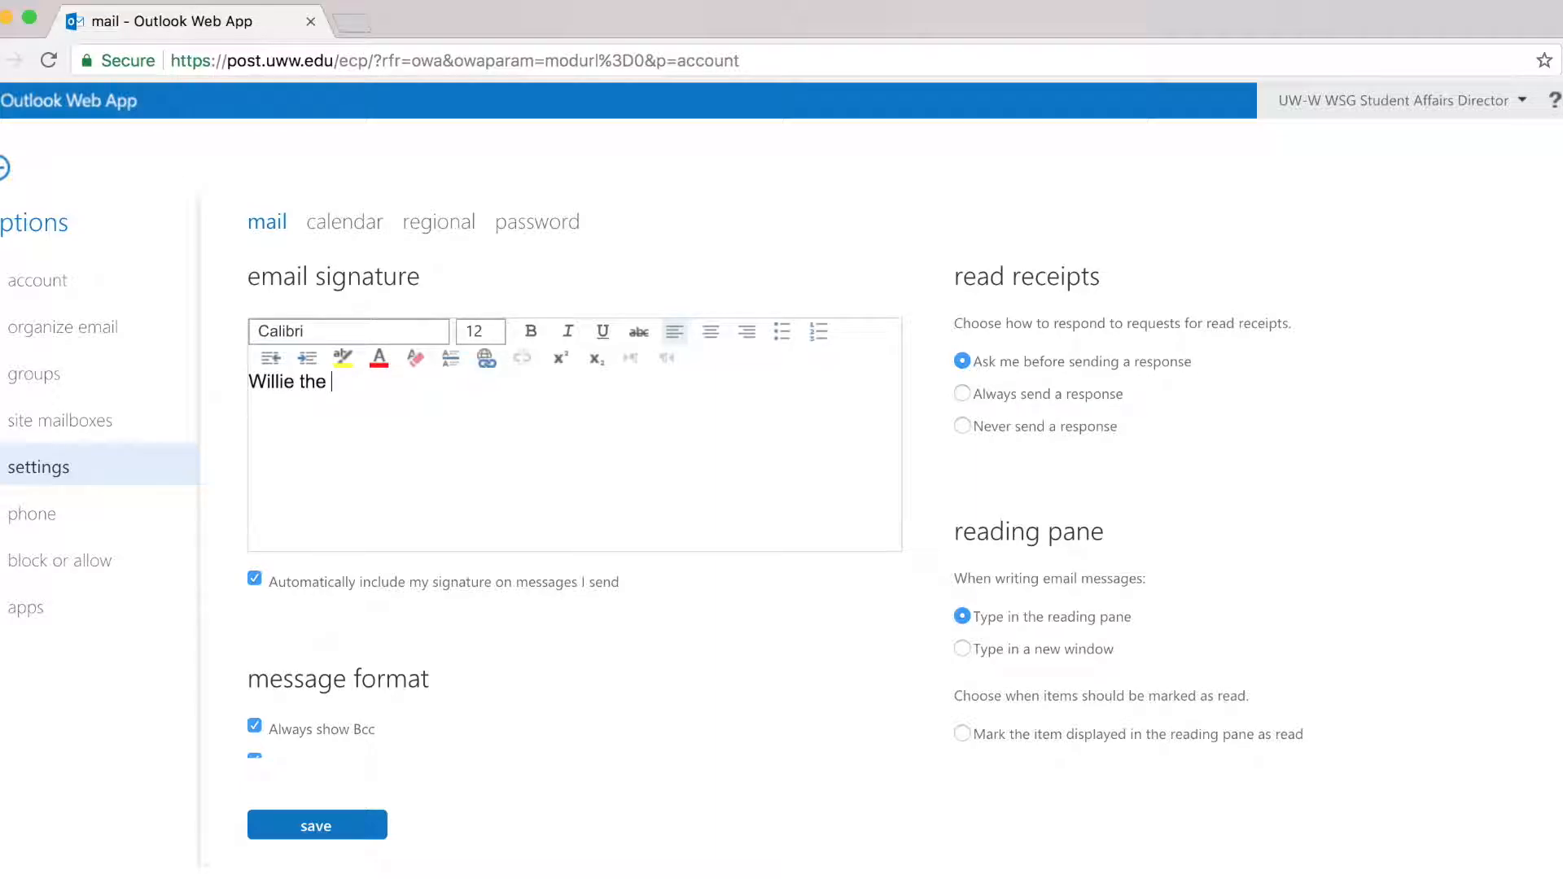
text(Warhawk)
key(Return)
key(Return)
text(Director of Student A)
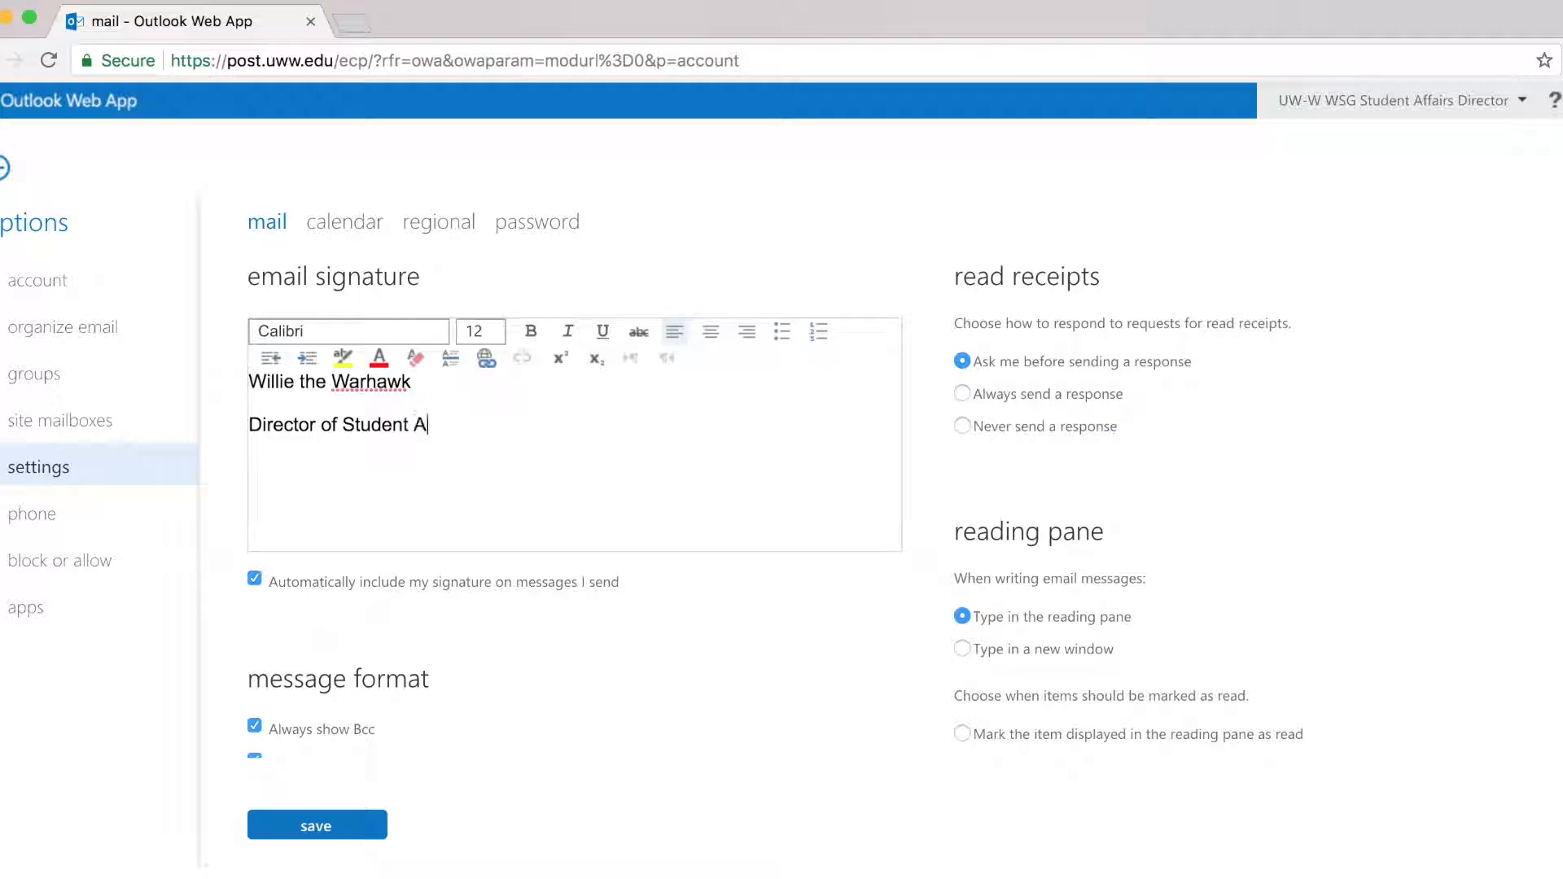
text(ffairs)
key(Return)
text(Whitewater Stud)
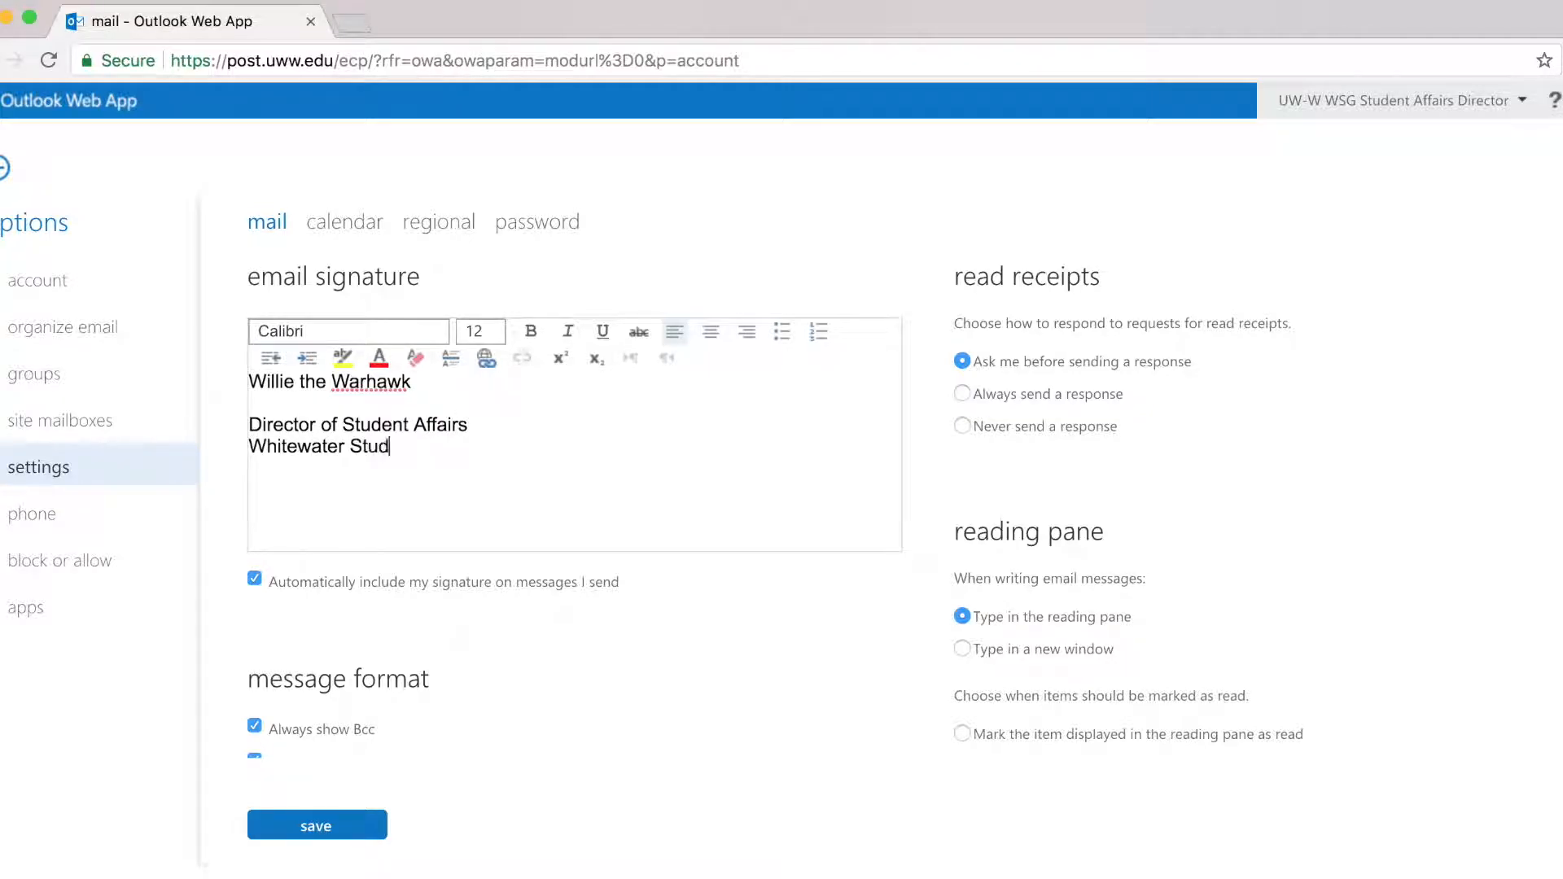
text(ent Government)
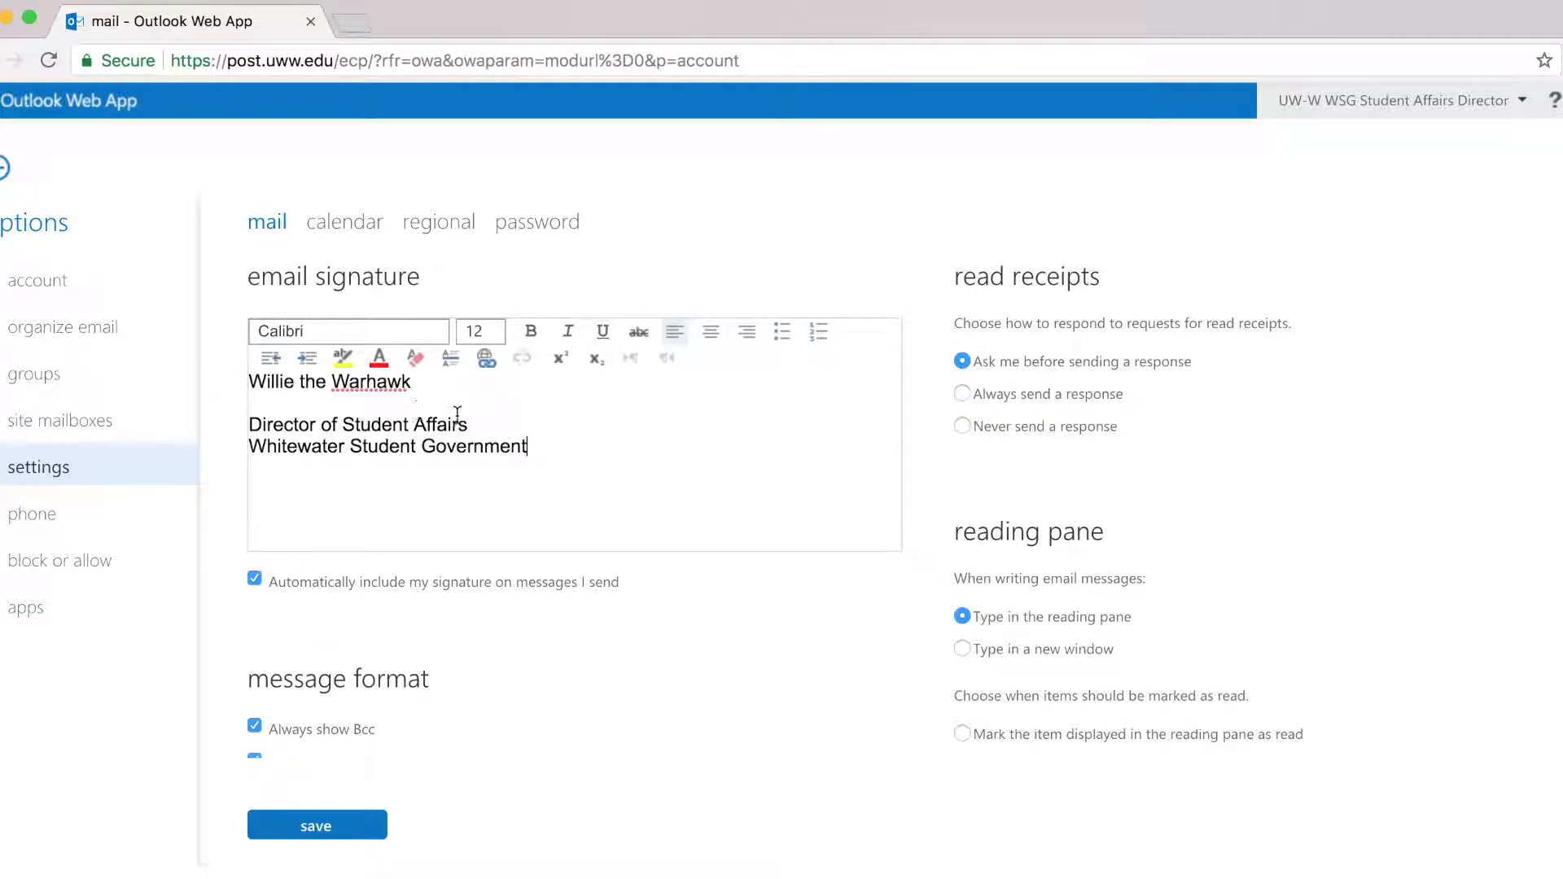
Step: Set the signature's job title and organization lines to size 10 and remove the blank line above them
drag(569, 455, 218, 410)
click(491, 331)
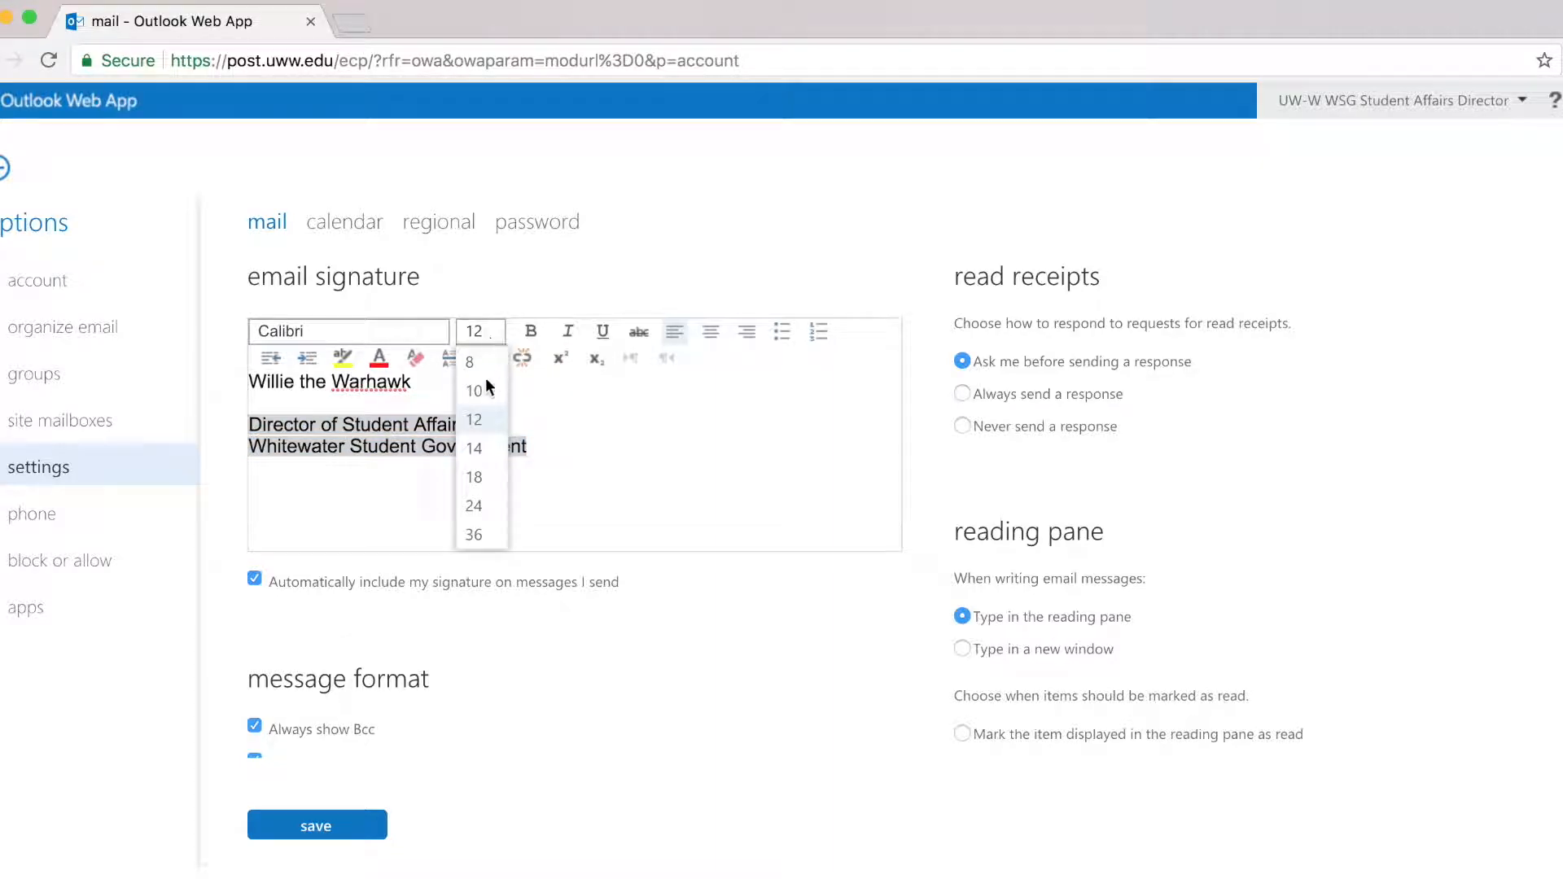
click(485, 387)
click(251, 419)
key(BackSpace)
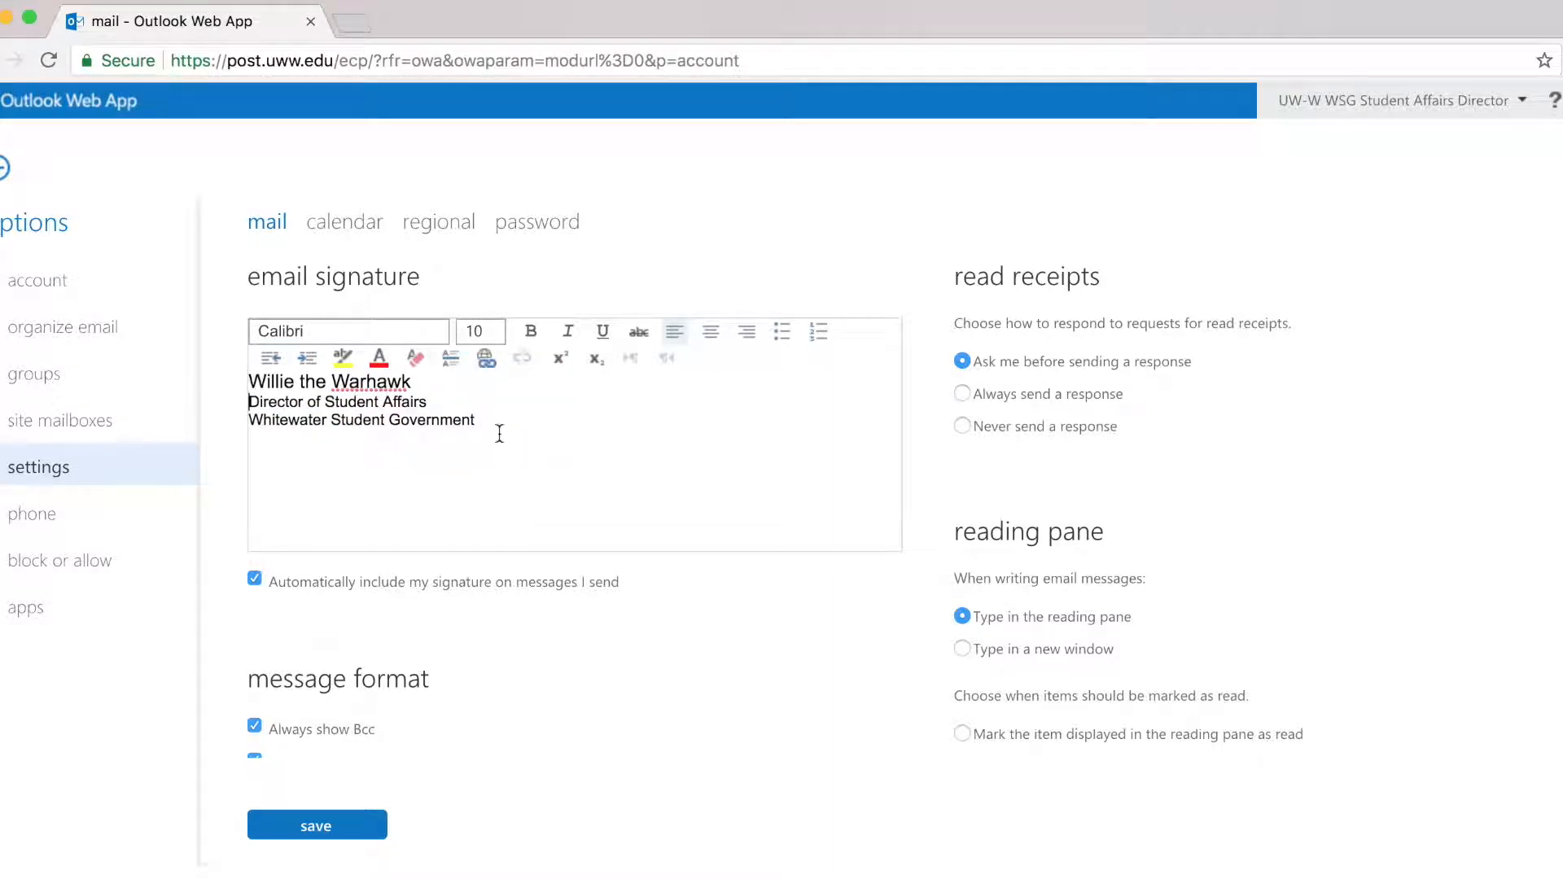
Step: Make the name line of the signature bold and plum-coloured, and save the mail settings
drag(433, 382, 231, 383)
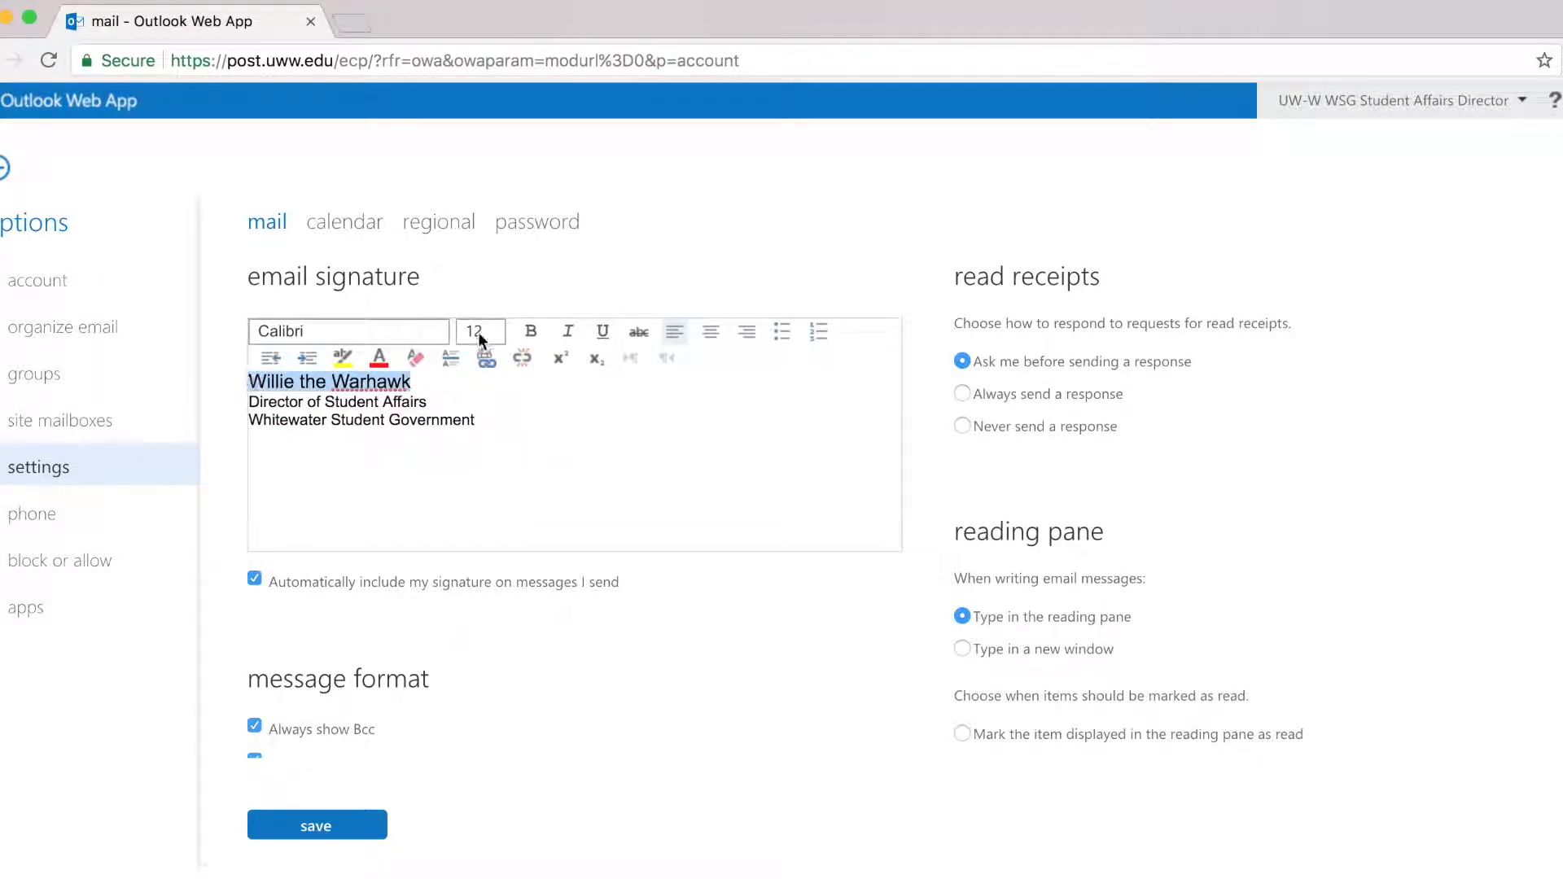
click(531, 331)
click(378, 358)
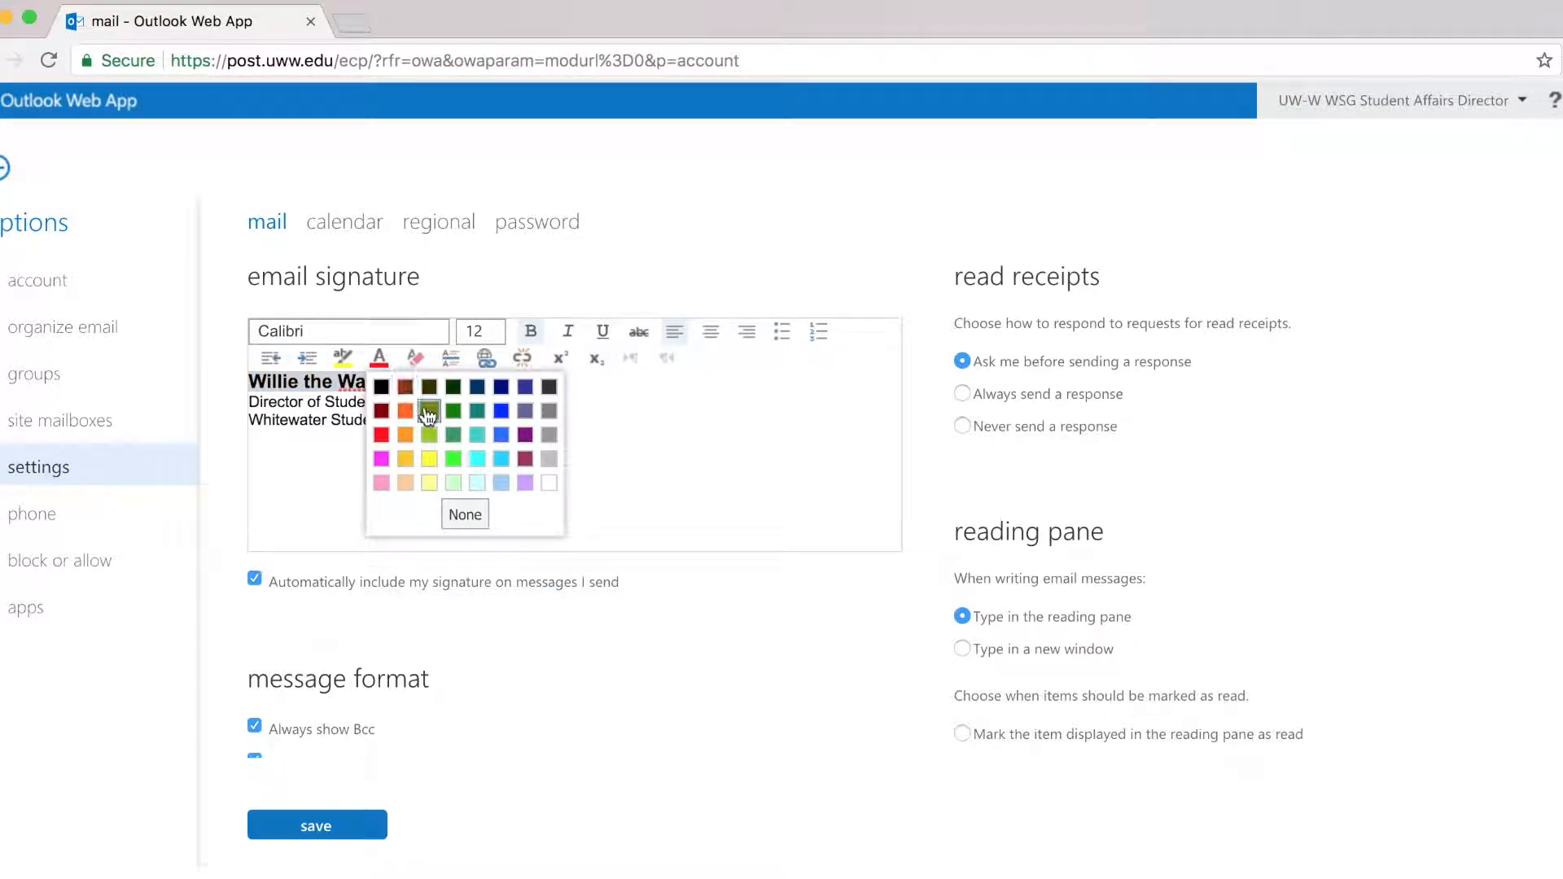
click(524, 458)
click(520, 467)
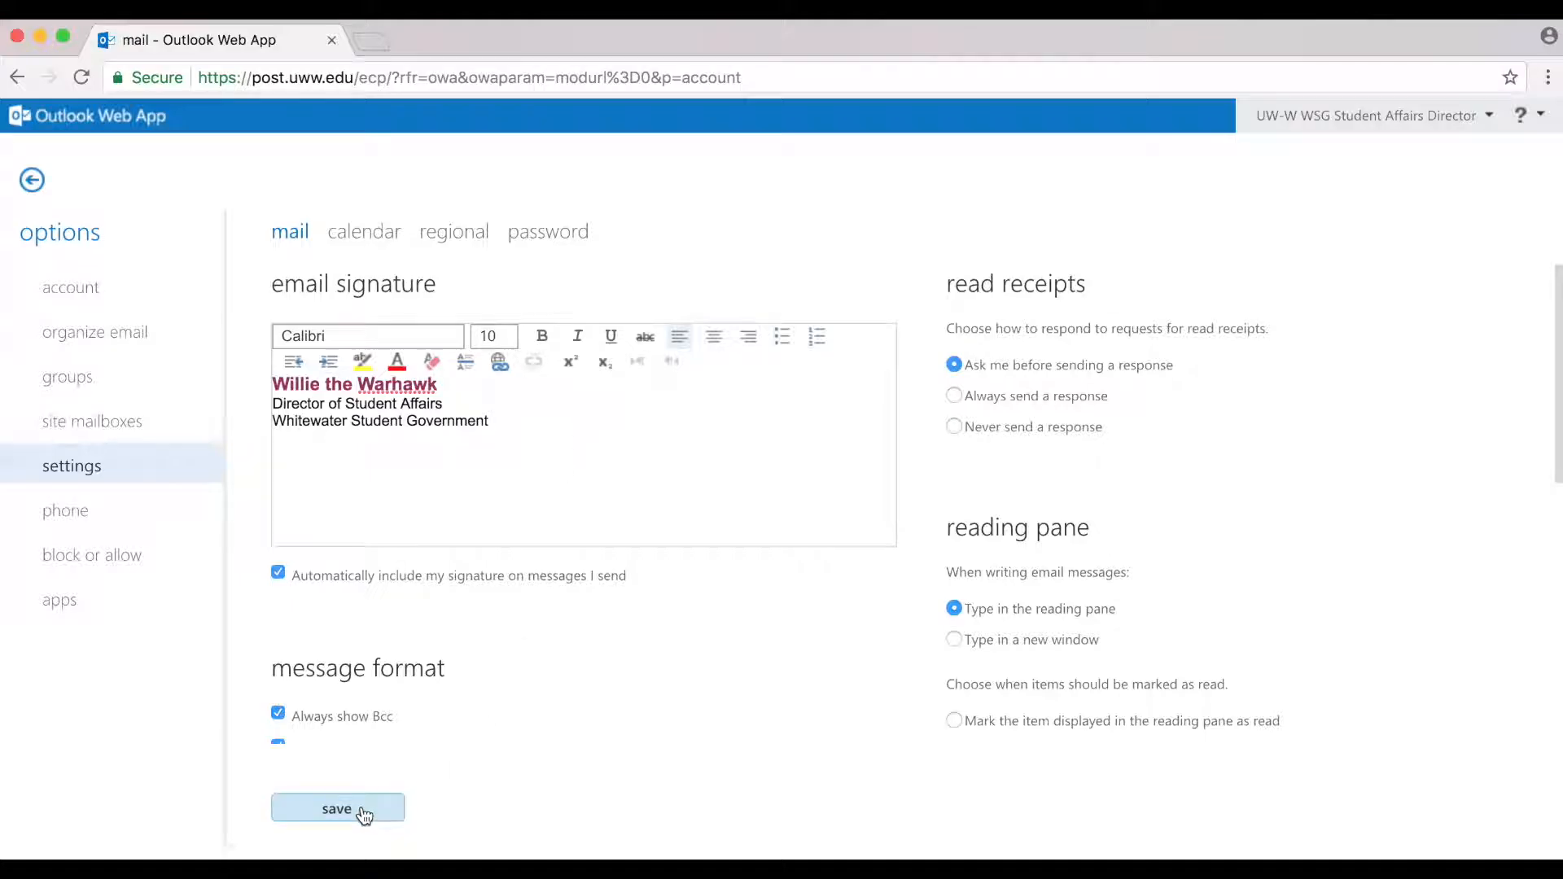
click(364, 816)
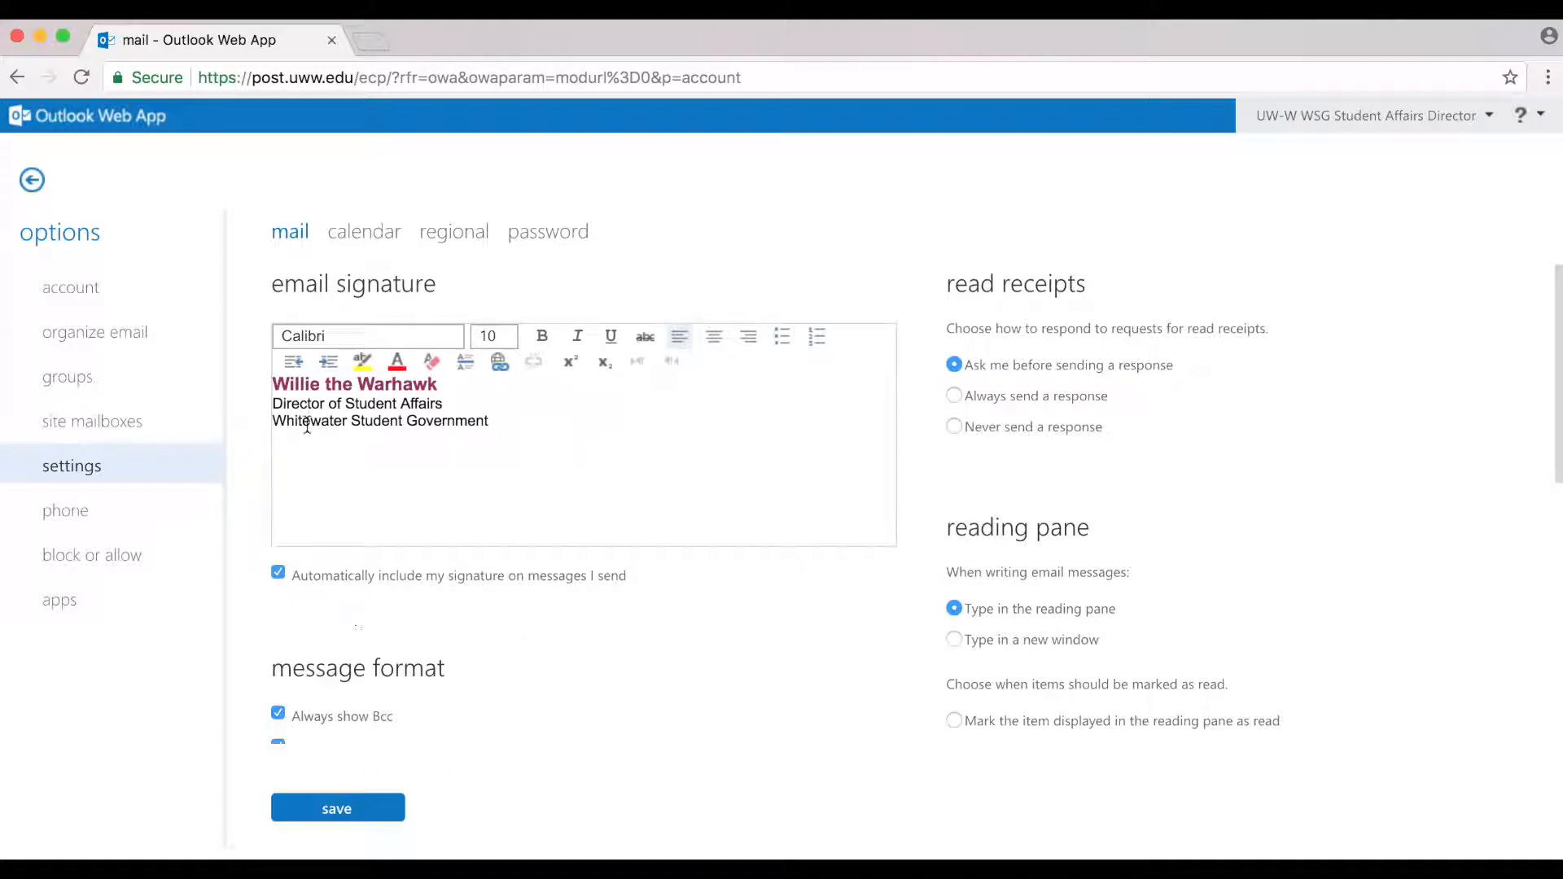
Step: Return to the mailbox and start a new message addressed to wsgpres, wsgvp and UW-W WSG Academic Affairs Director
click(32, 180)
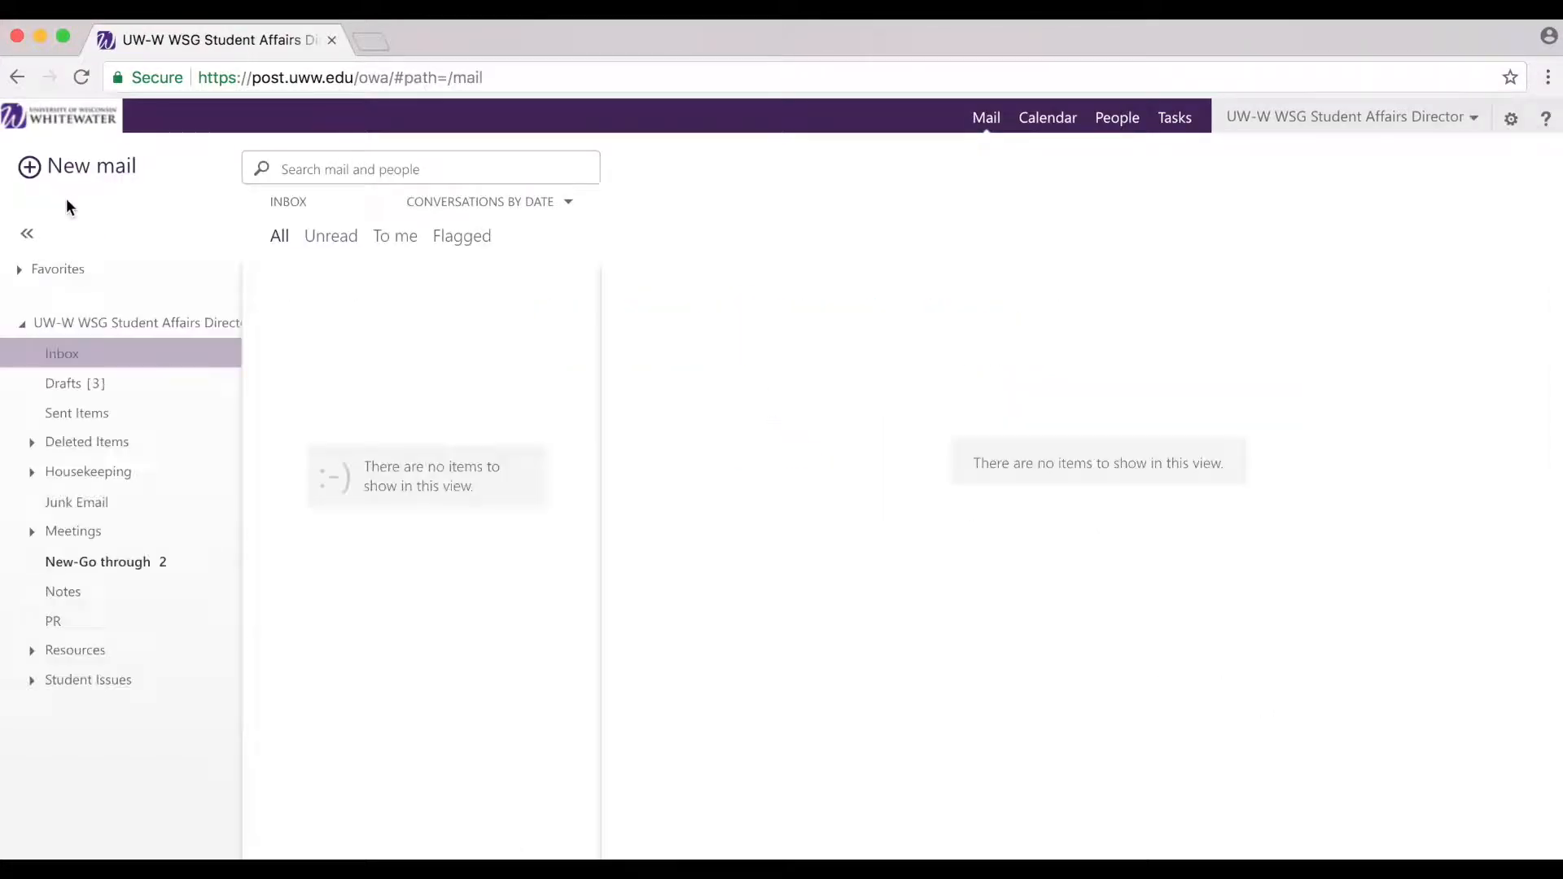
click(82, 169)
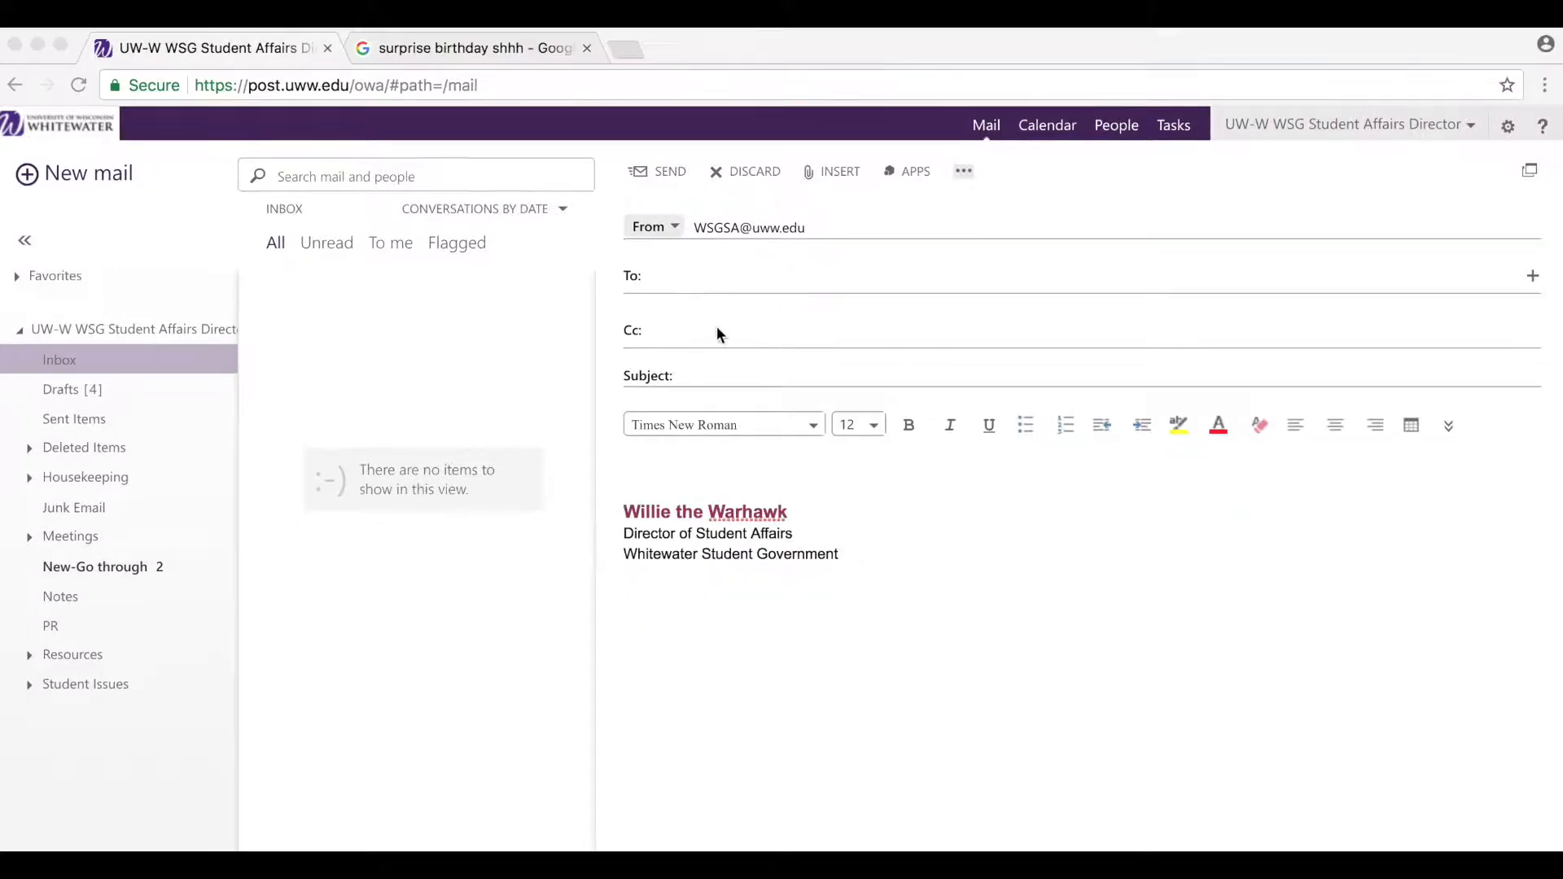
click(710, 269)
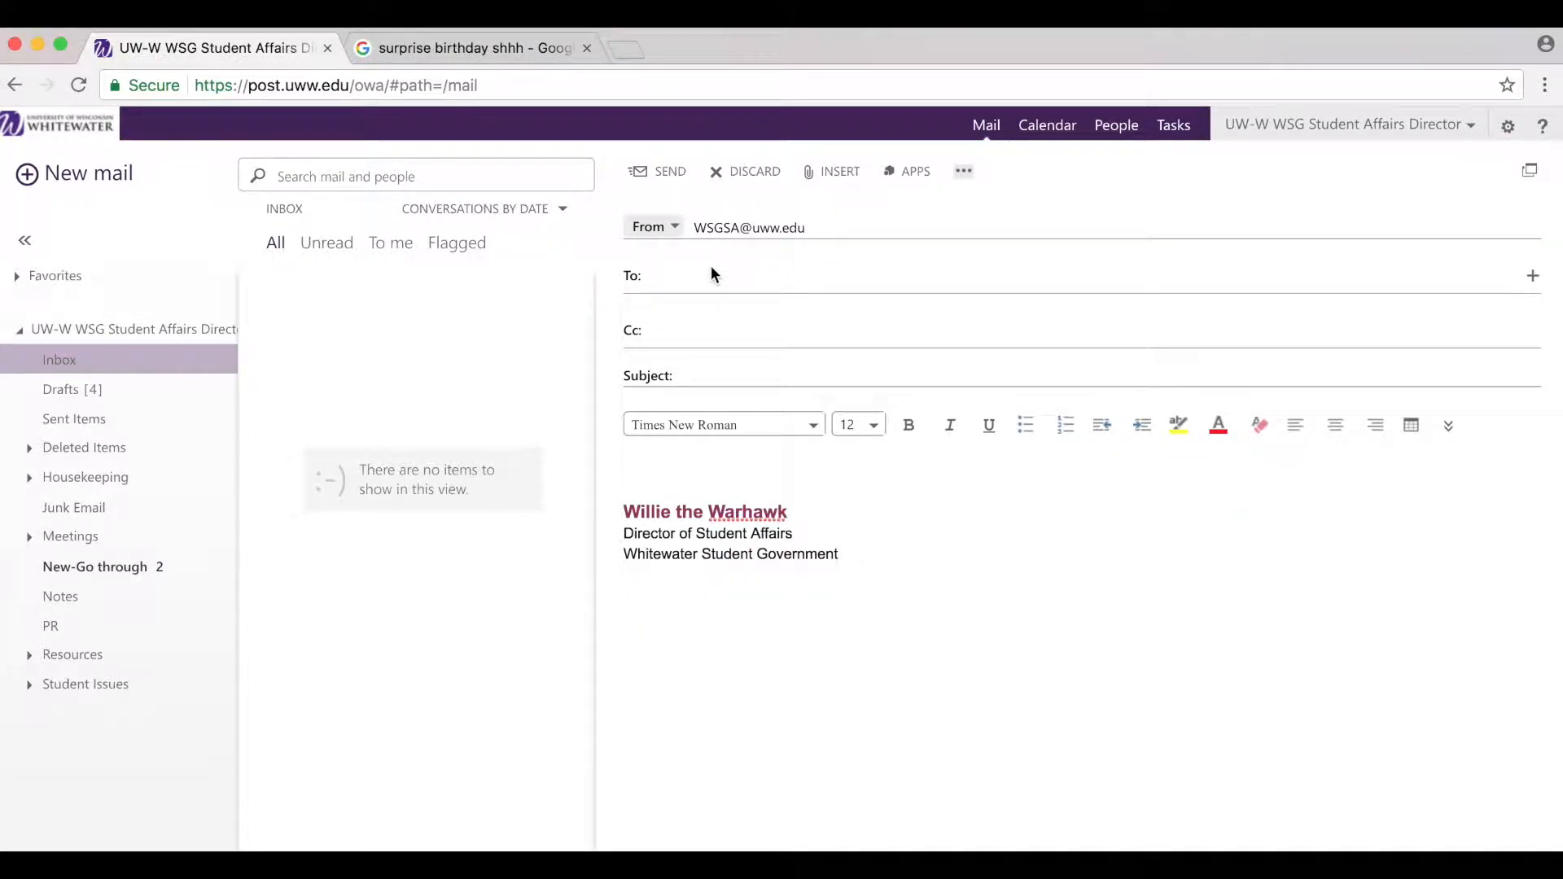
text(pres)
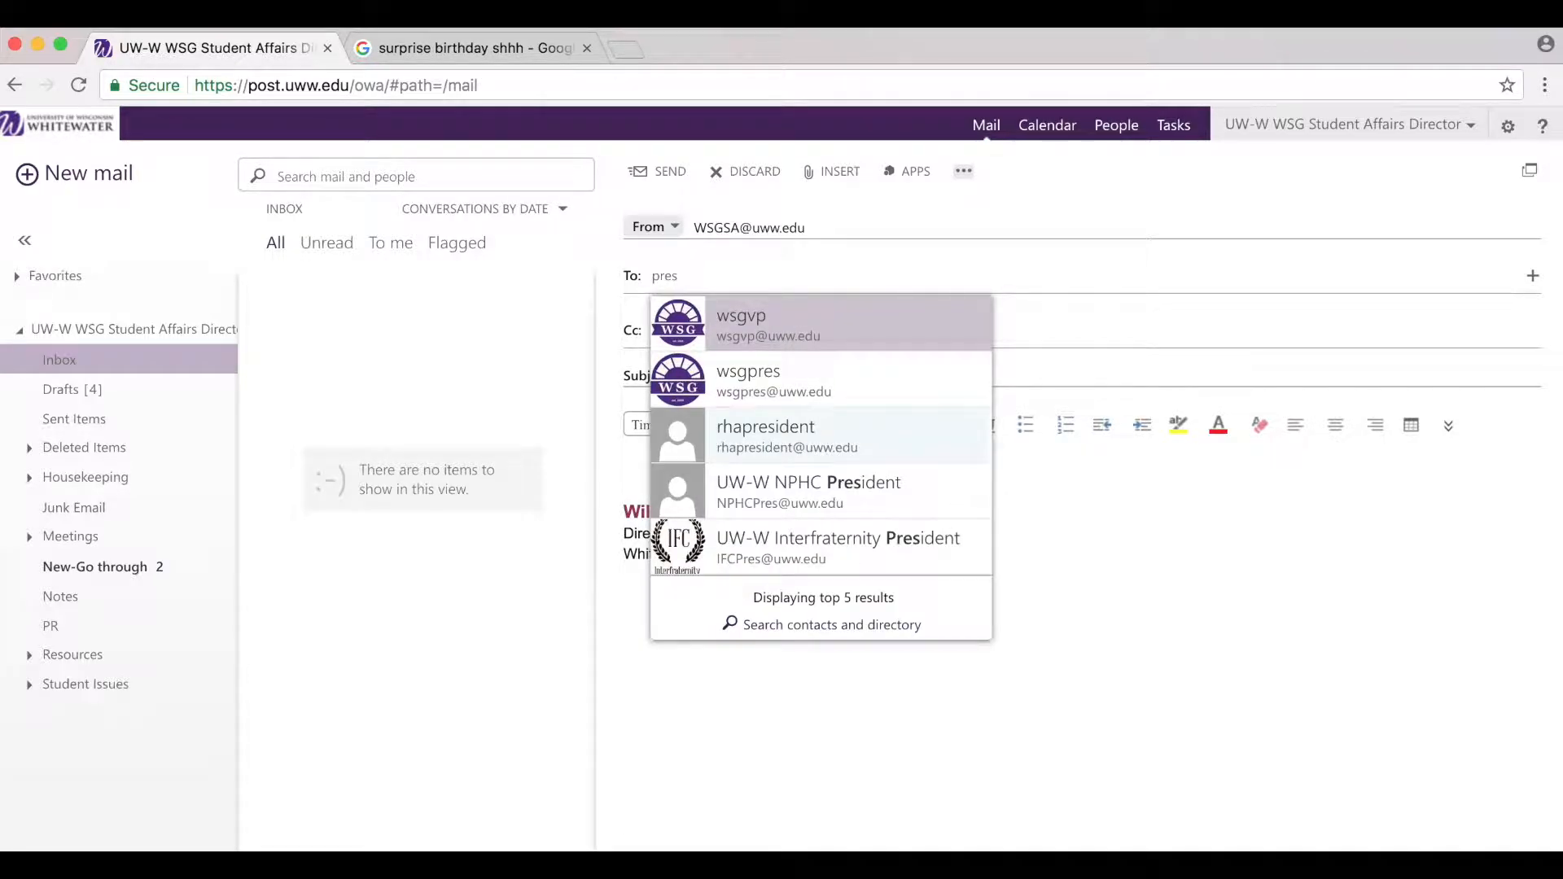
click(866, 386)
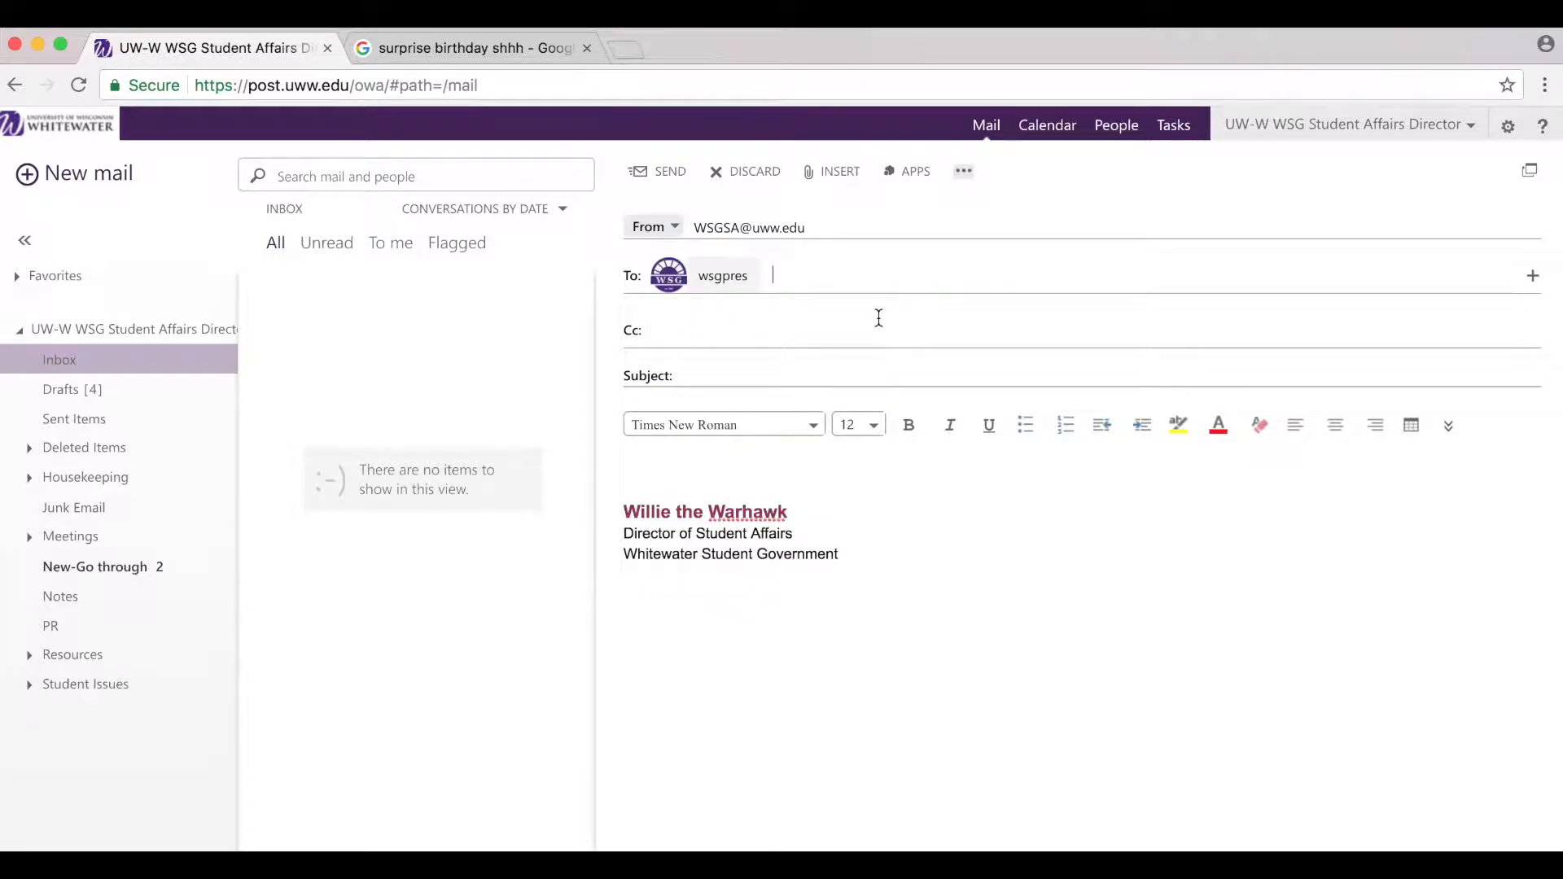
text(v)
key(Return)
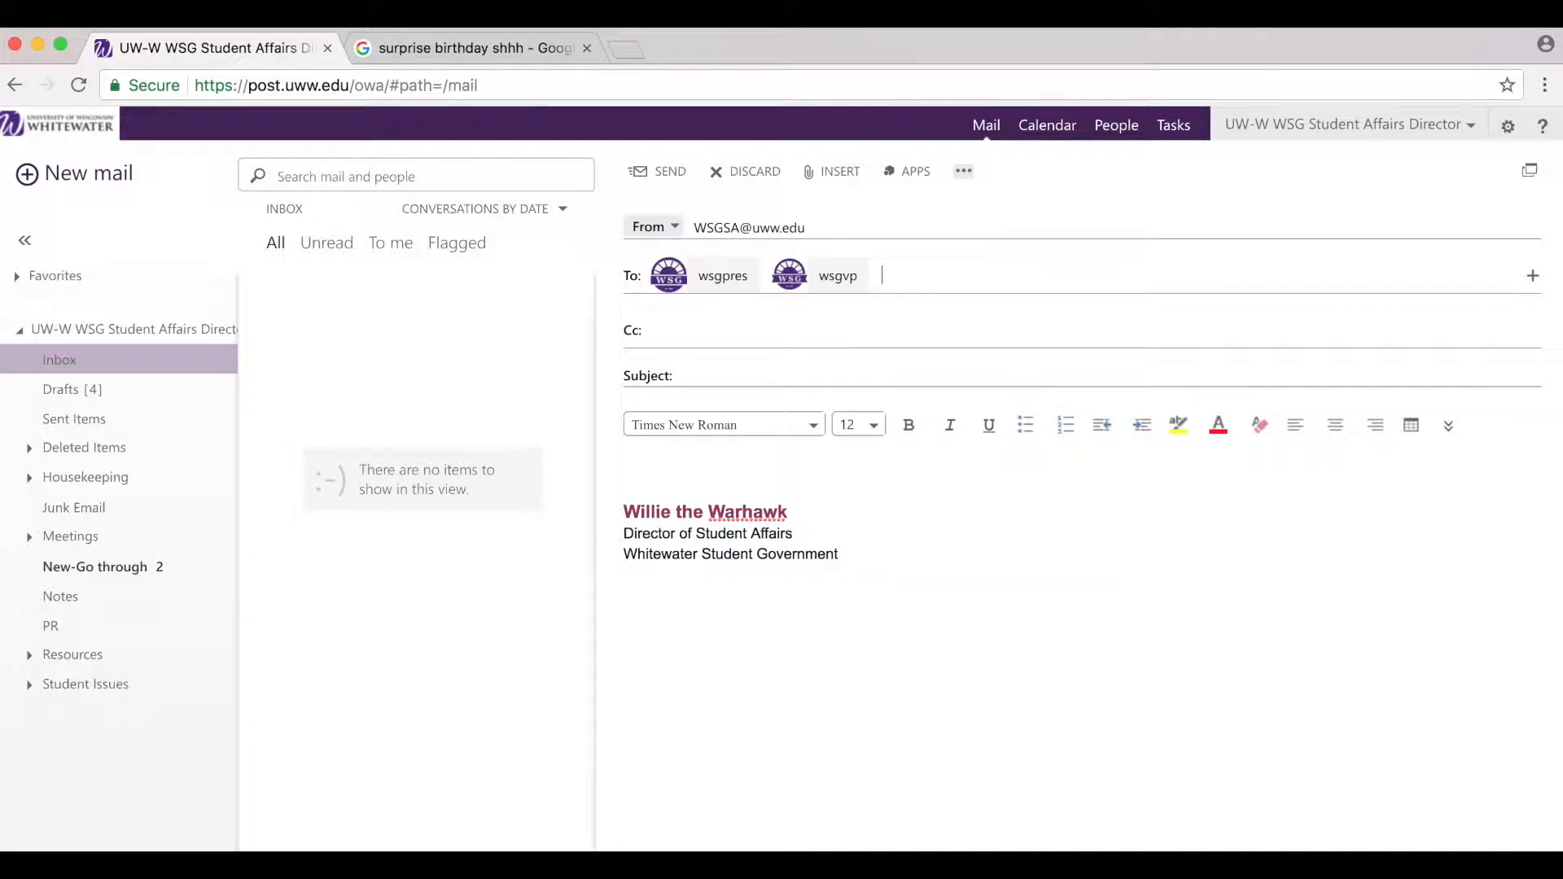
text(acad)
key(Return)
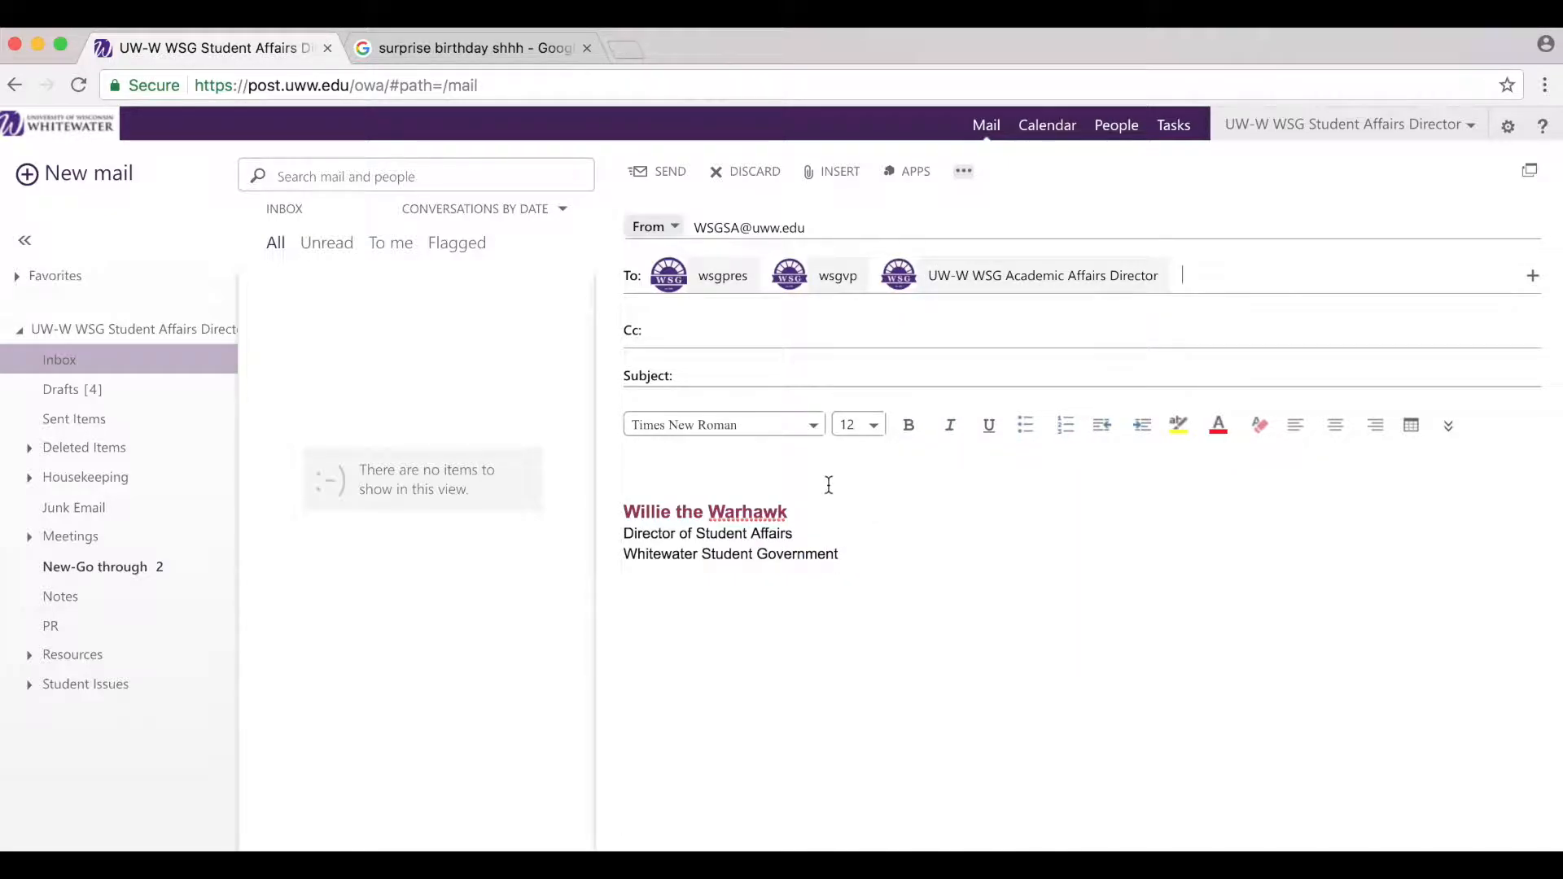
Step: Insert the desktop picture Shhh-surprise-01-450x281.png inline in the message body and add a line break below it
click(849, 174)
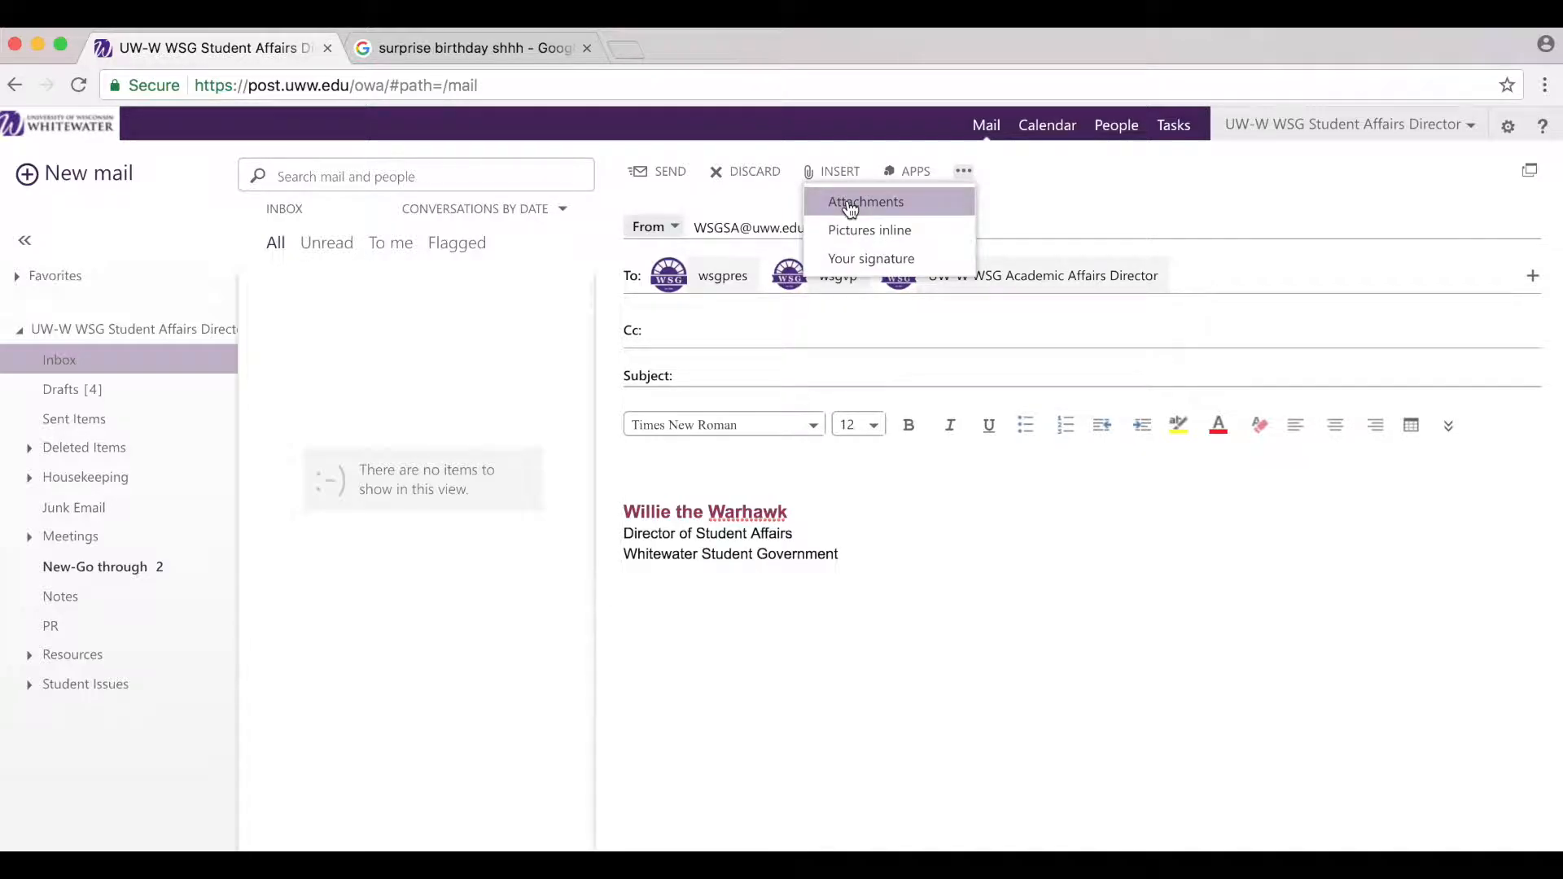
click(900, 238)
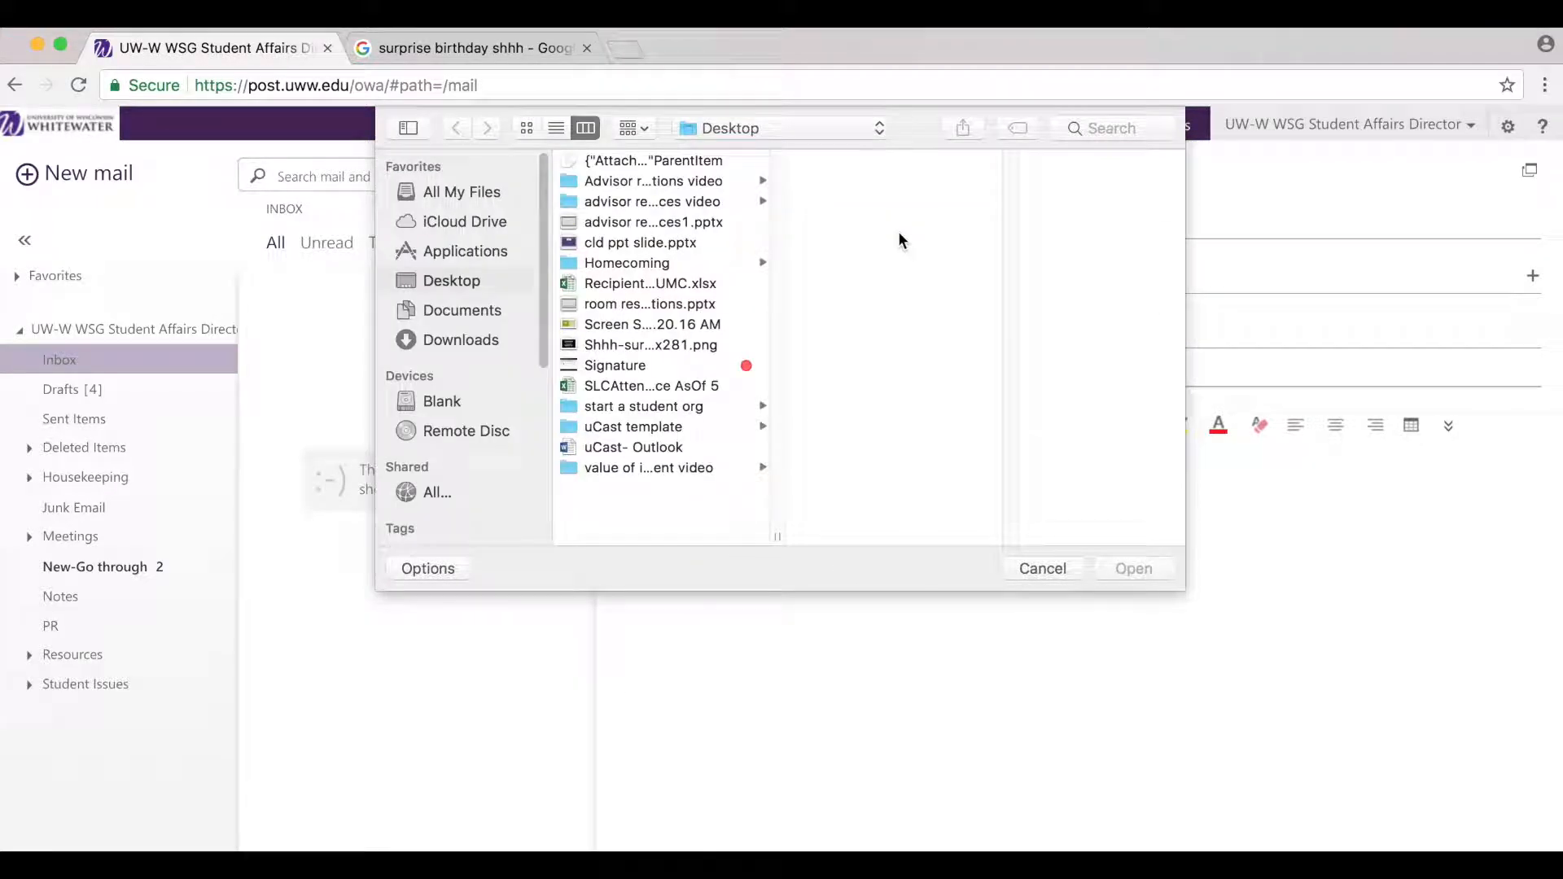
click(662, 345)
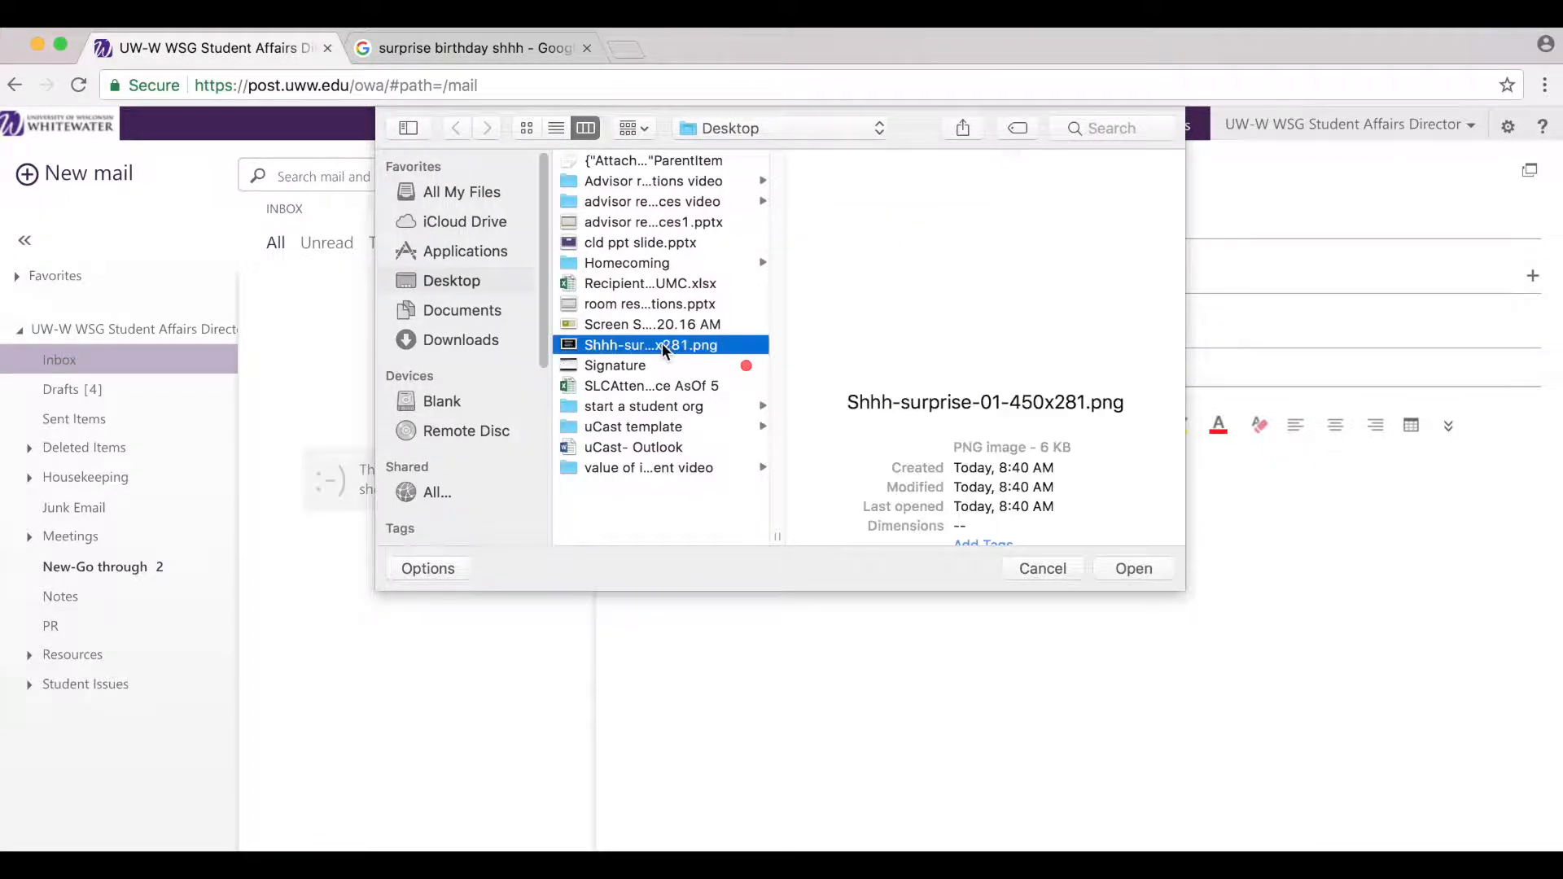
double_click(662, 345)
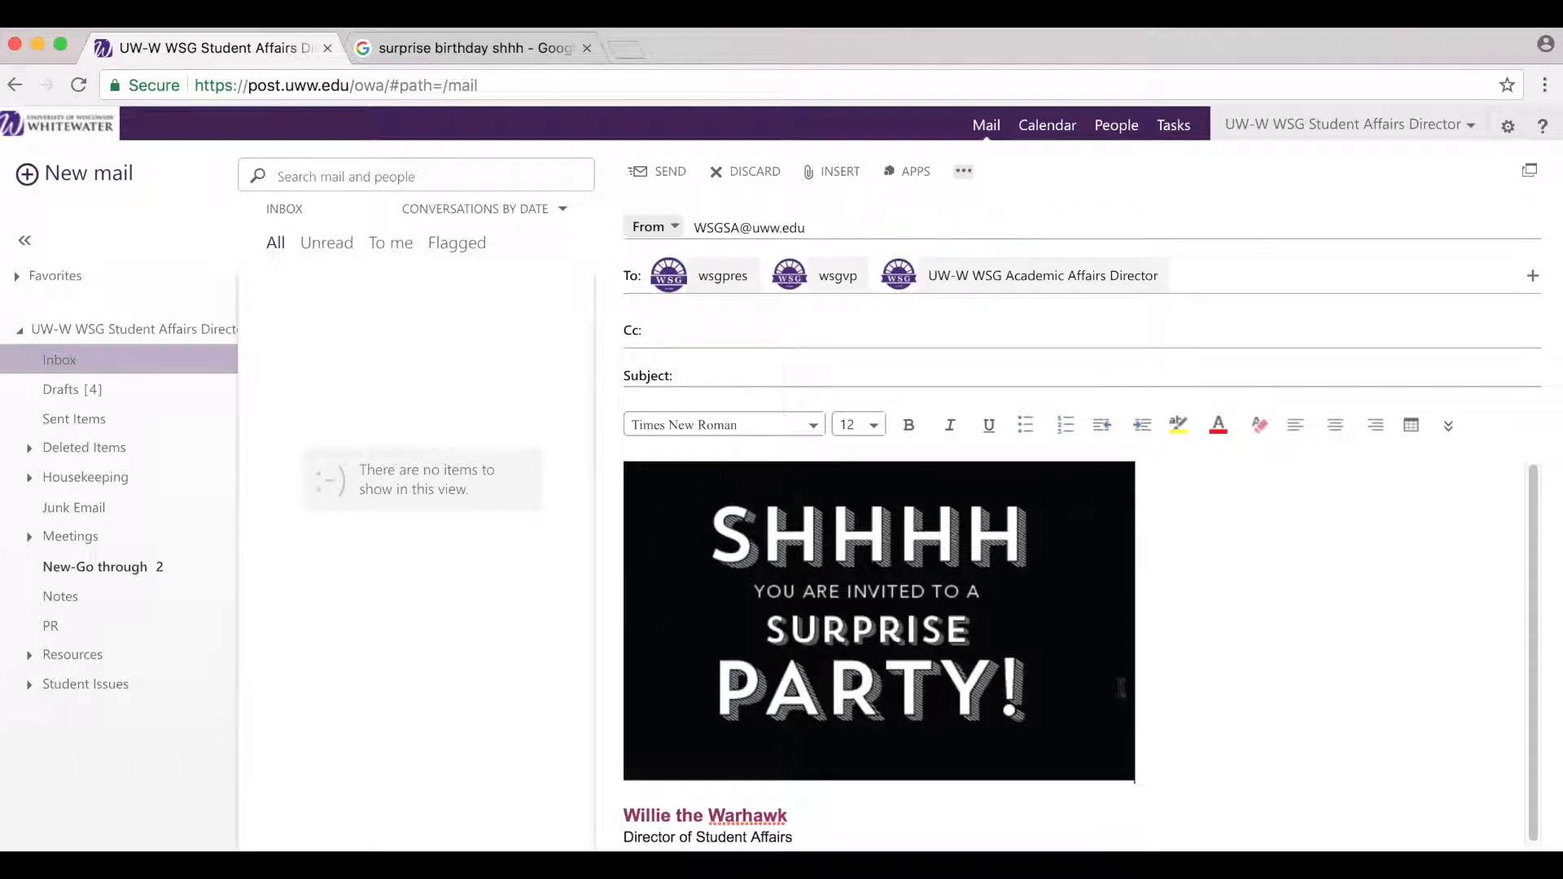
click(844, 802)
key(Return)
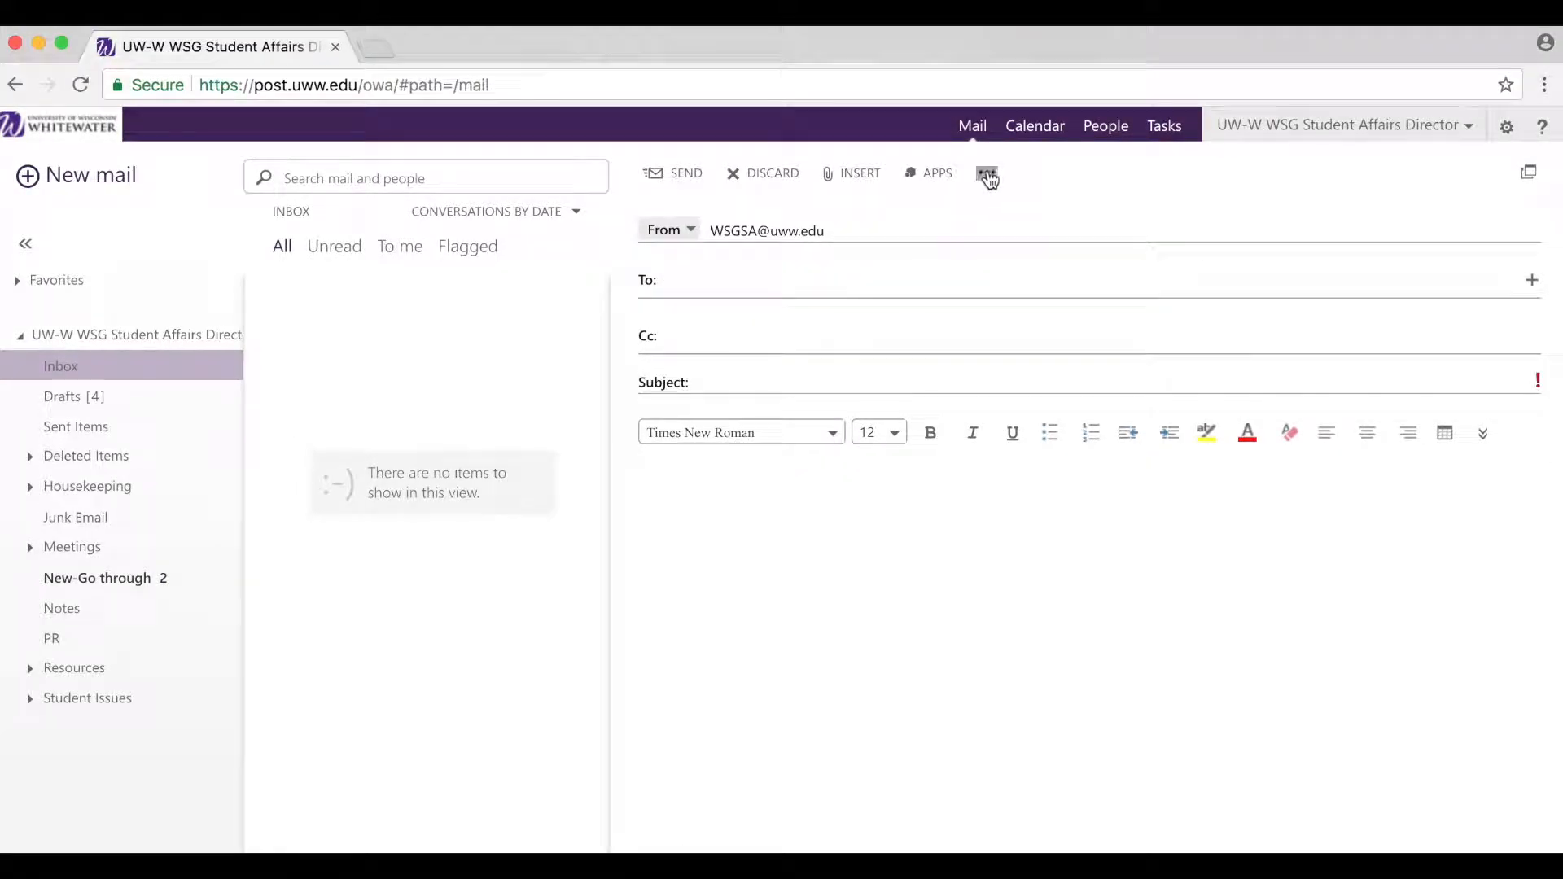
Step: Show the Bcc field and add UW-W Disability Rights, Education, Activism and Education and latinosunidos as blind-copy recipients
click(987, 173)
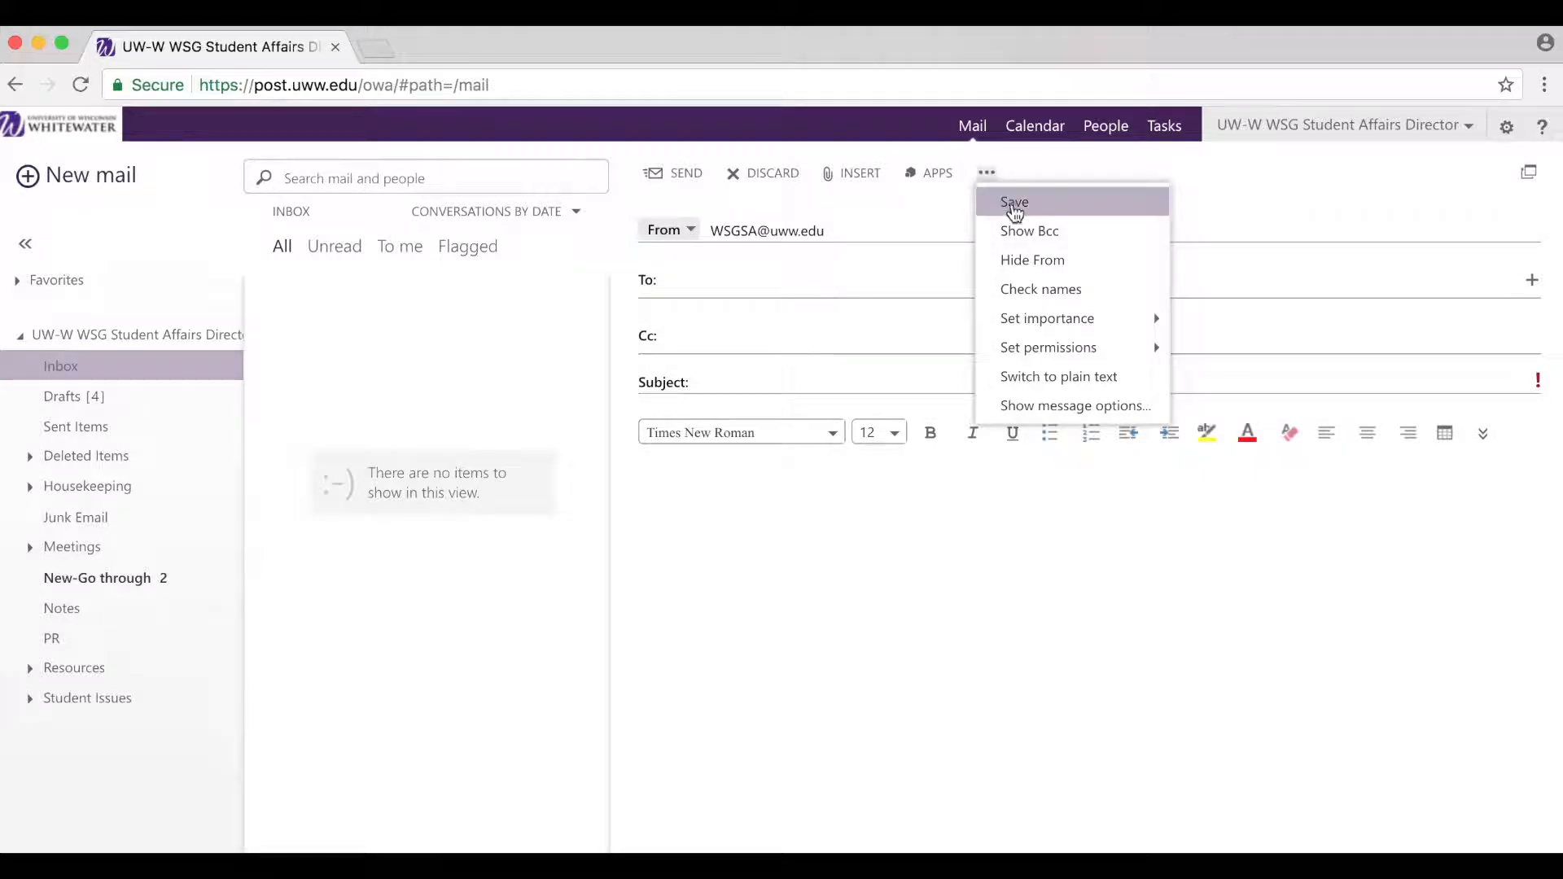
click(1035, 239)
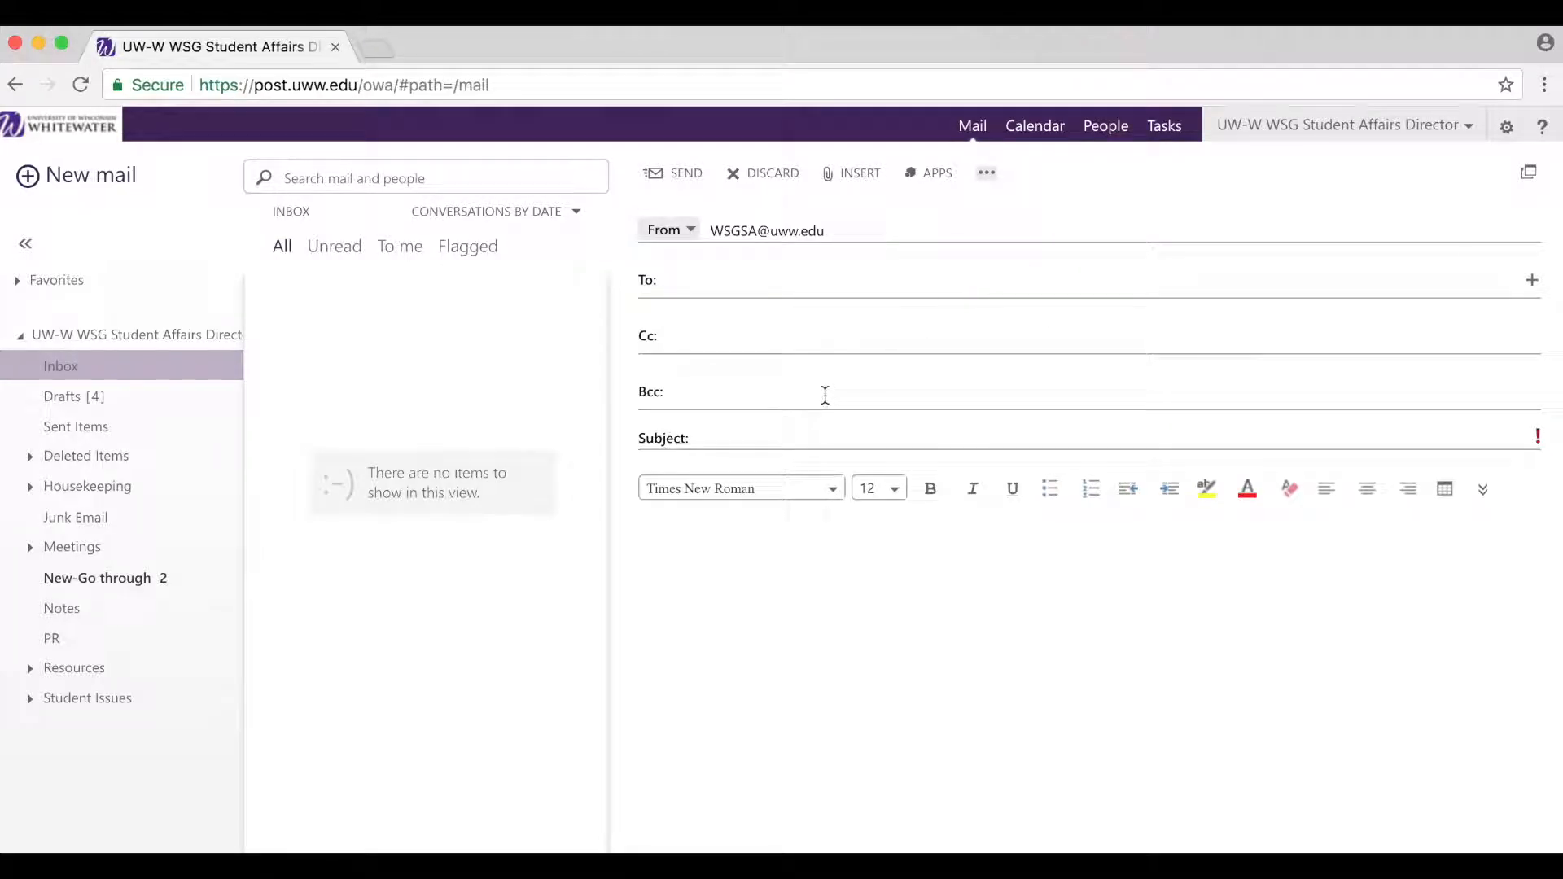
click(818, 397)
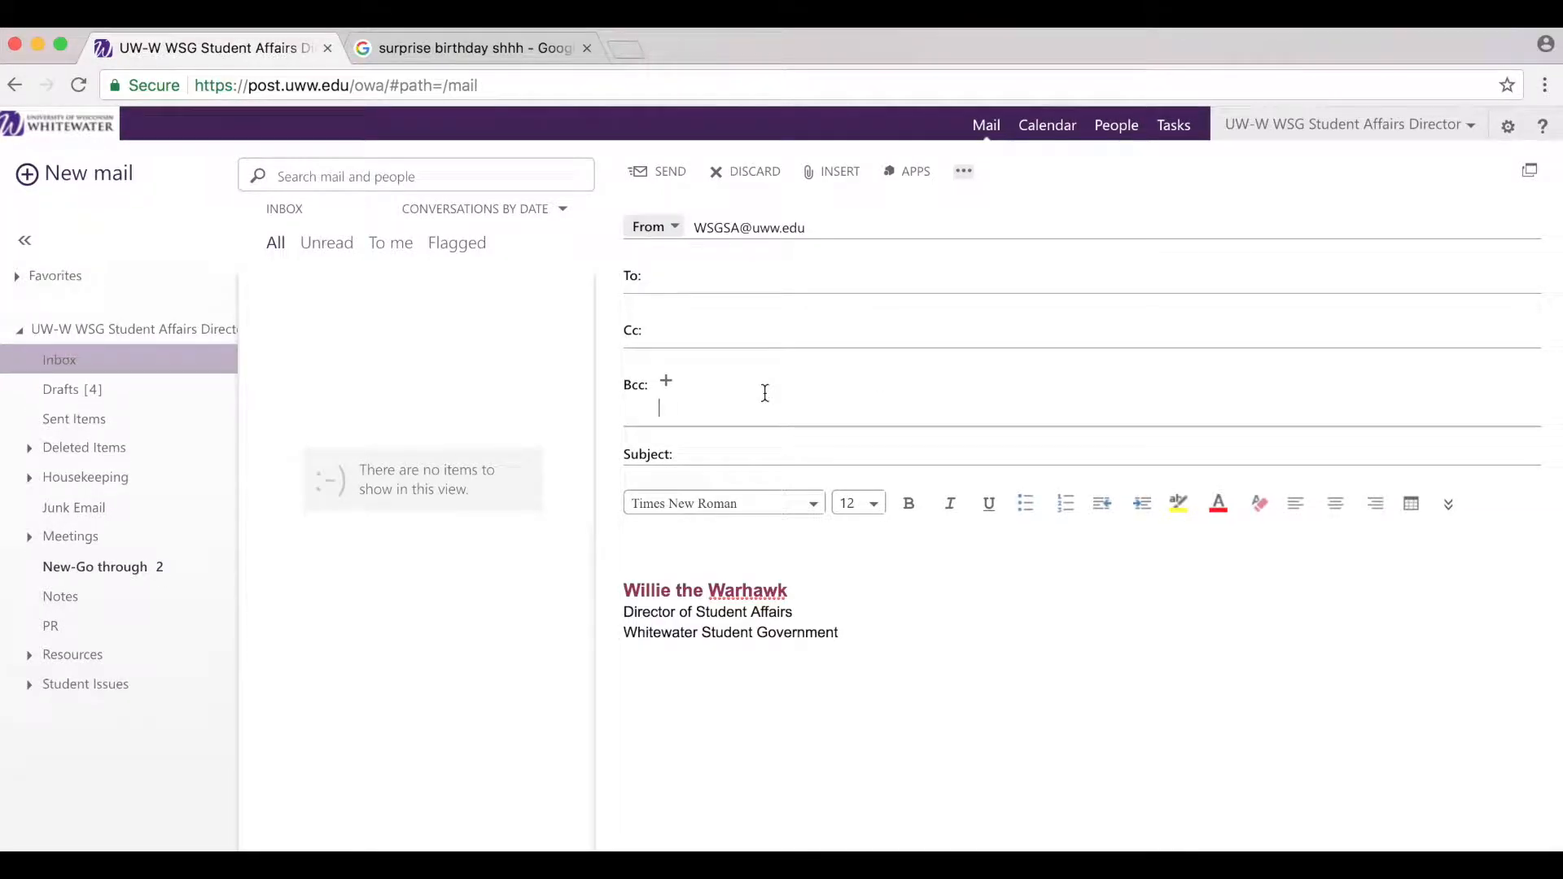
text(dream)
key(Return)
text(latinosunidos)
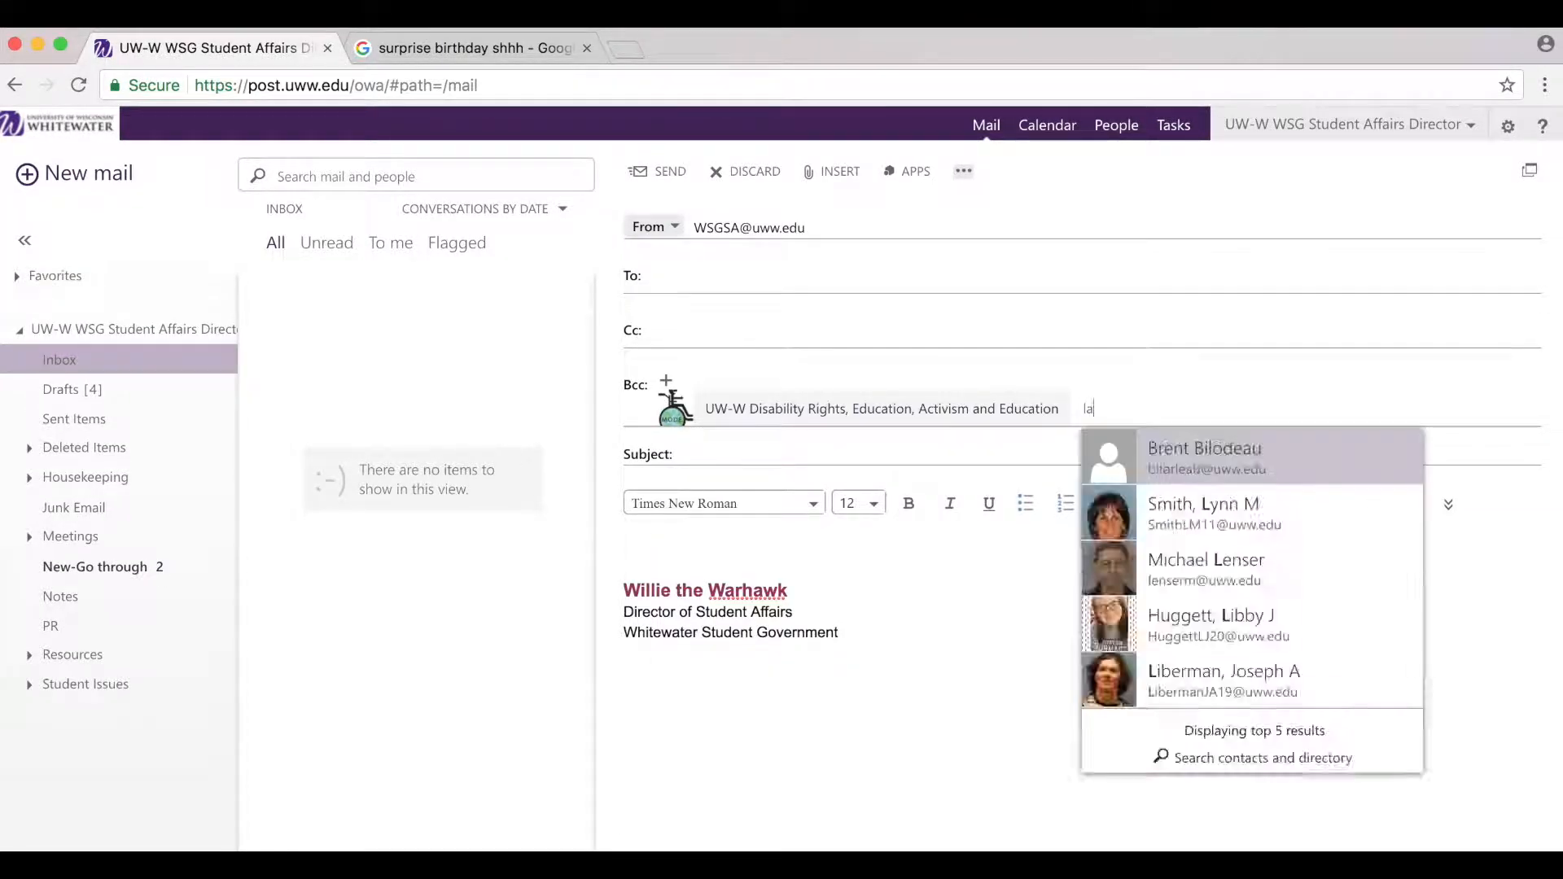
key(Return)
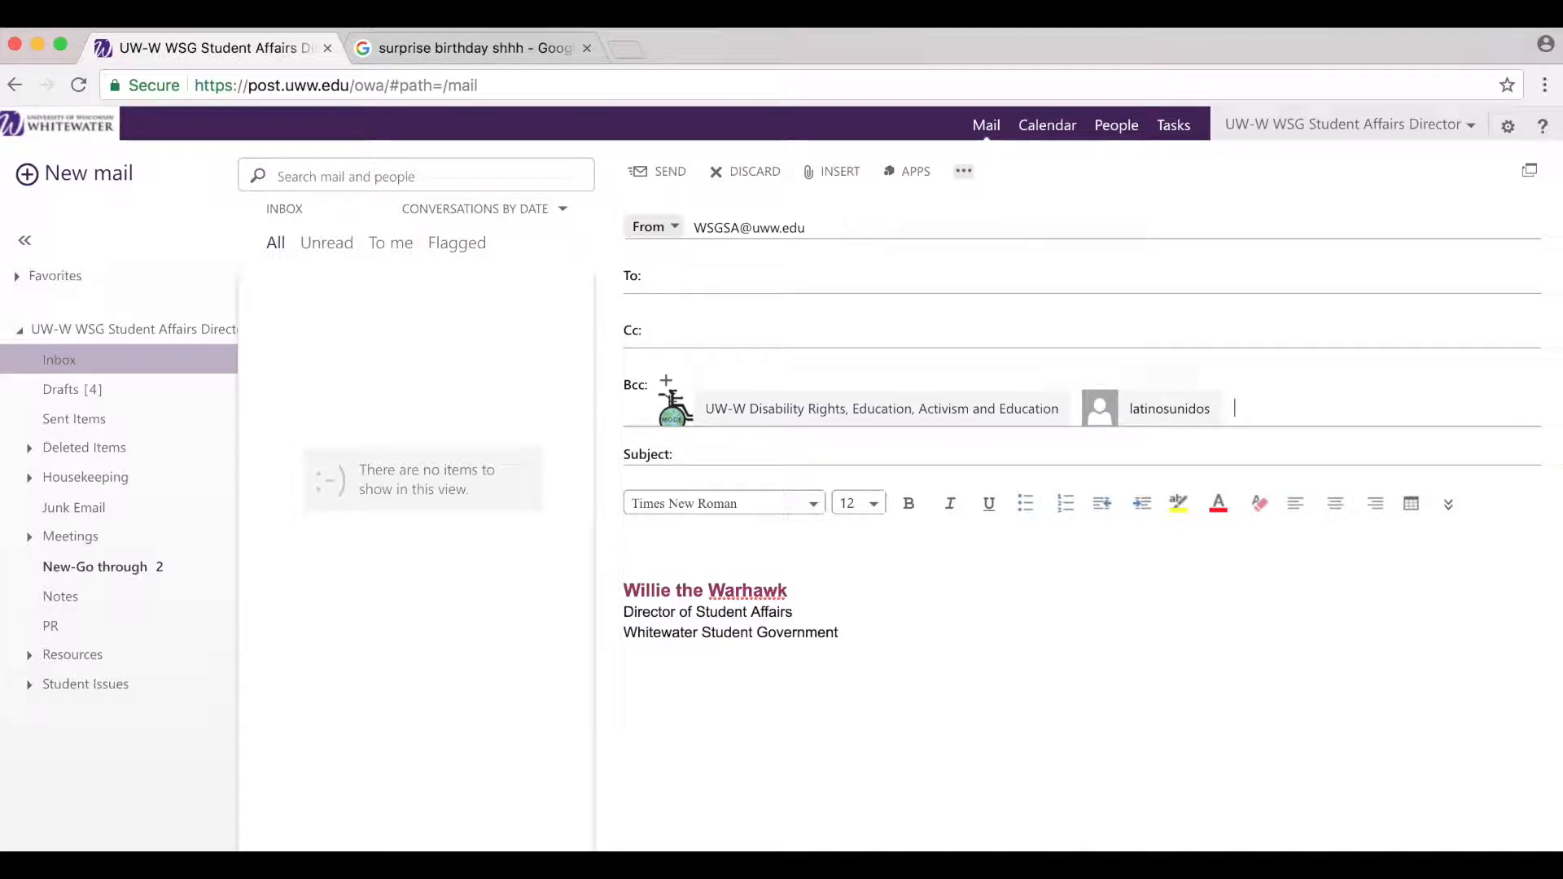
Step: Add UW-W WSG Safety, uwwbsu and UW-W Southeast Asian Organization to the Bcc recipients
text(wsg)
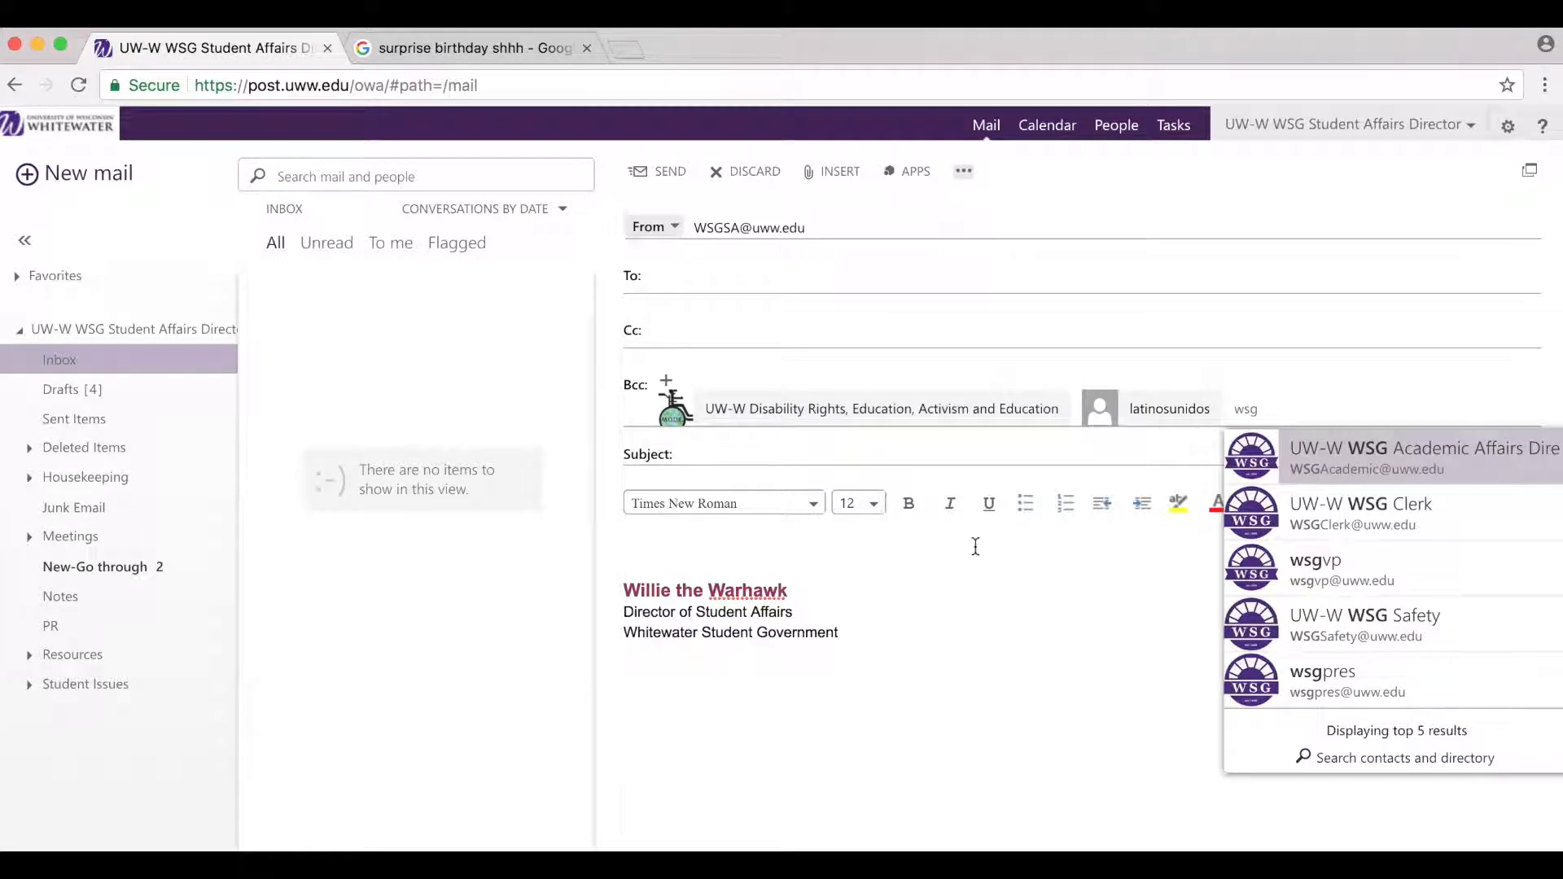
click(1386, 626)
text(bsu)
key(Return)
text(sao)
click(894, 560)
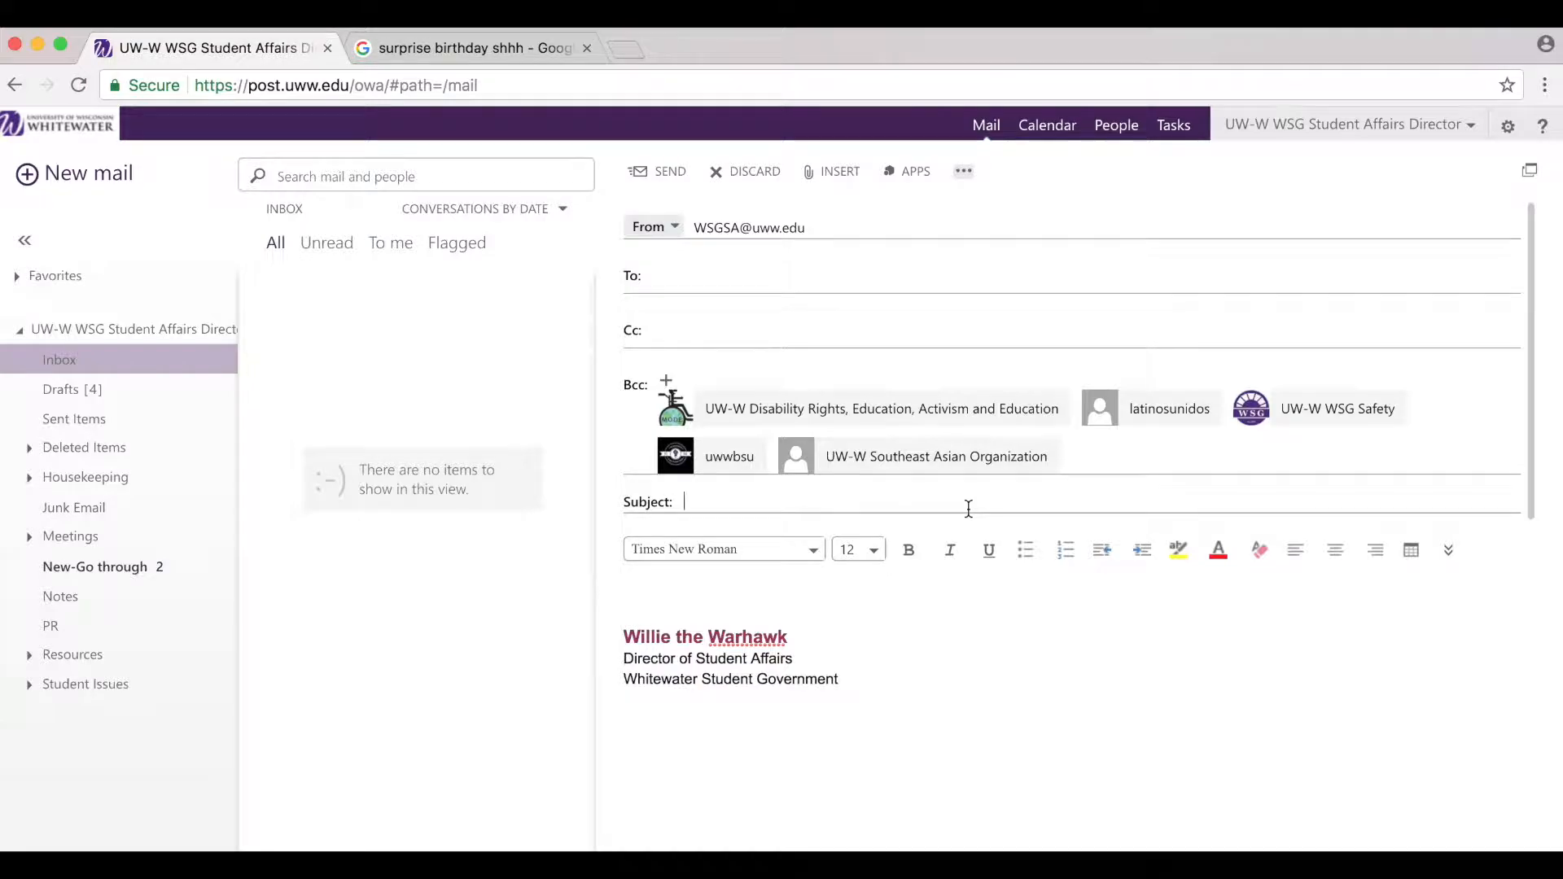
Step: Set the subject to "Shhhhh- Surprise Party!" and write "We're having a surprise party for Clerk" in the message body
text(Shhhhh- Surprise Party!)
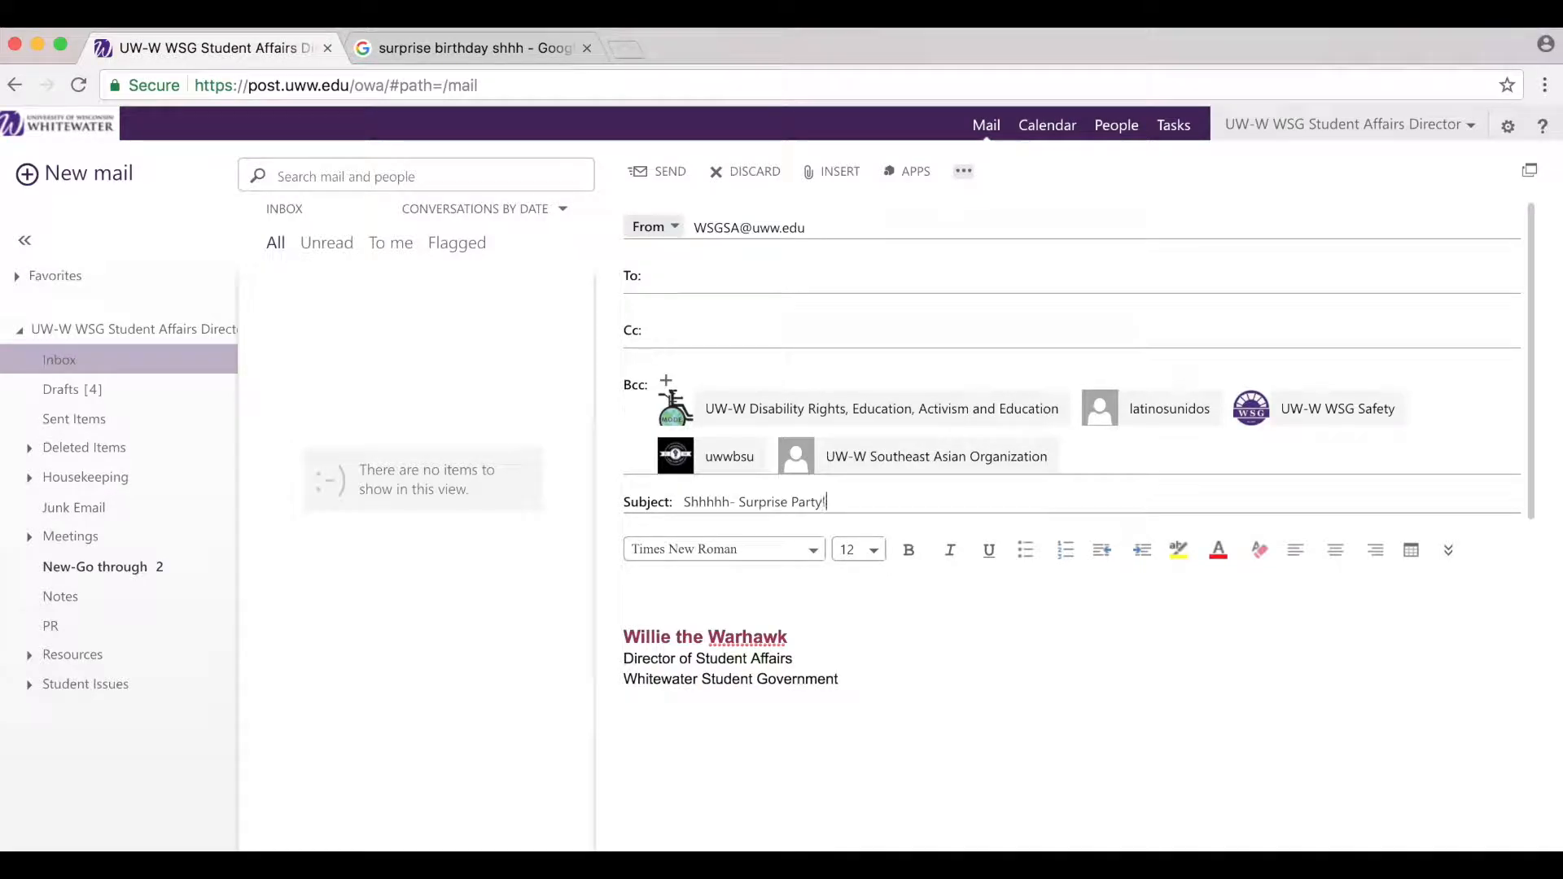
click(835, 604)
text(We're having a surprise party for clerk)
key(BackSpace)
key(BackSpace)
key(BackSpace)
key(BackSpace)
key(BackSpace)
key(BackSpace)
text(Clerk)
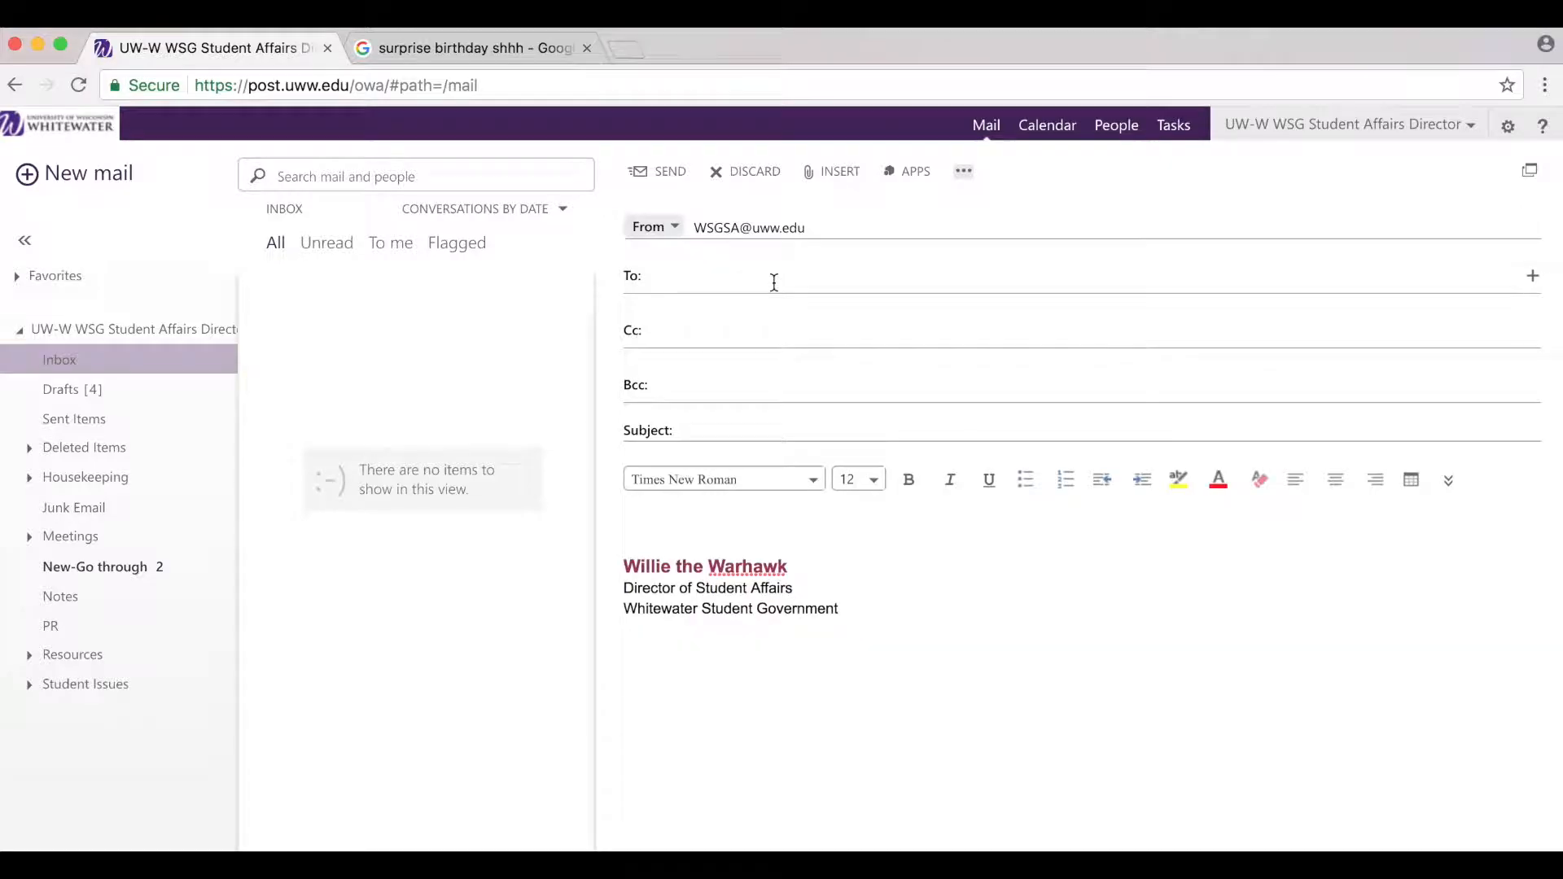
Step: Address the new message to UW-W WSG Clerk
click(771, 276)
text(clerk)
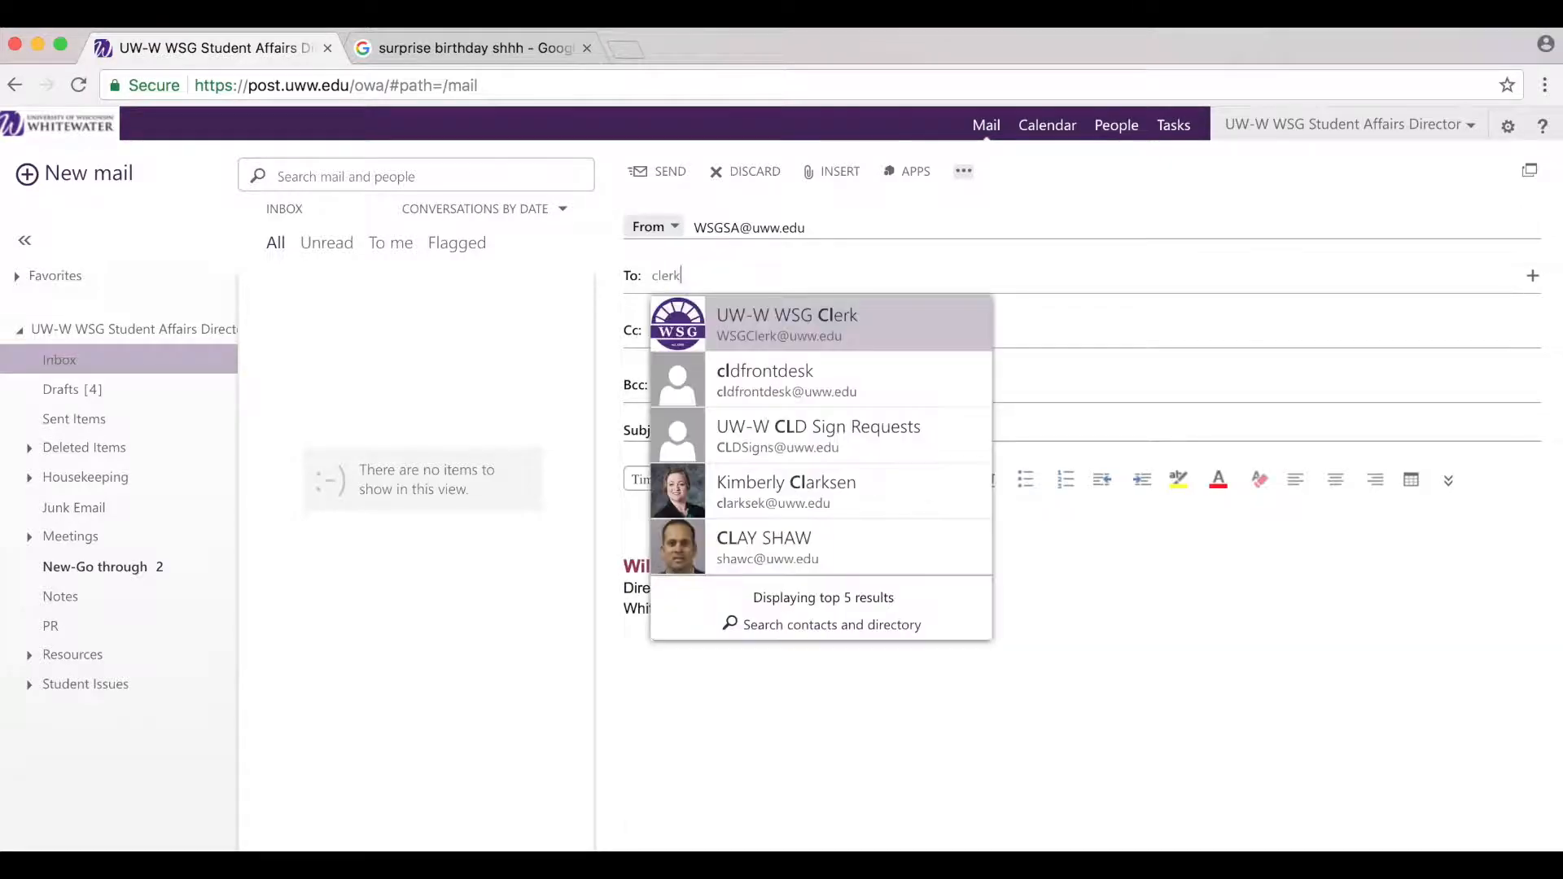
key(Return)
Step: Add wsgvp, wsgpres and UW-W WSG Academic Affairs Director as blind-copy recipients of the message to Clerk
click(708, 387)
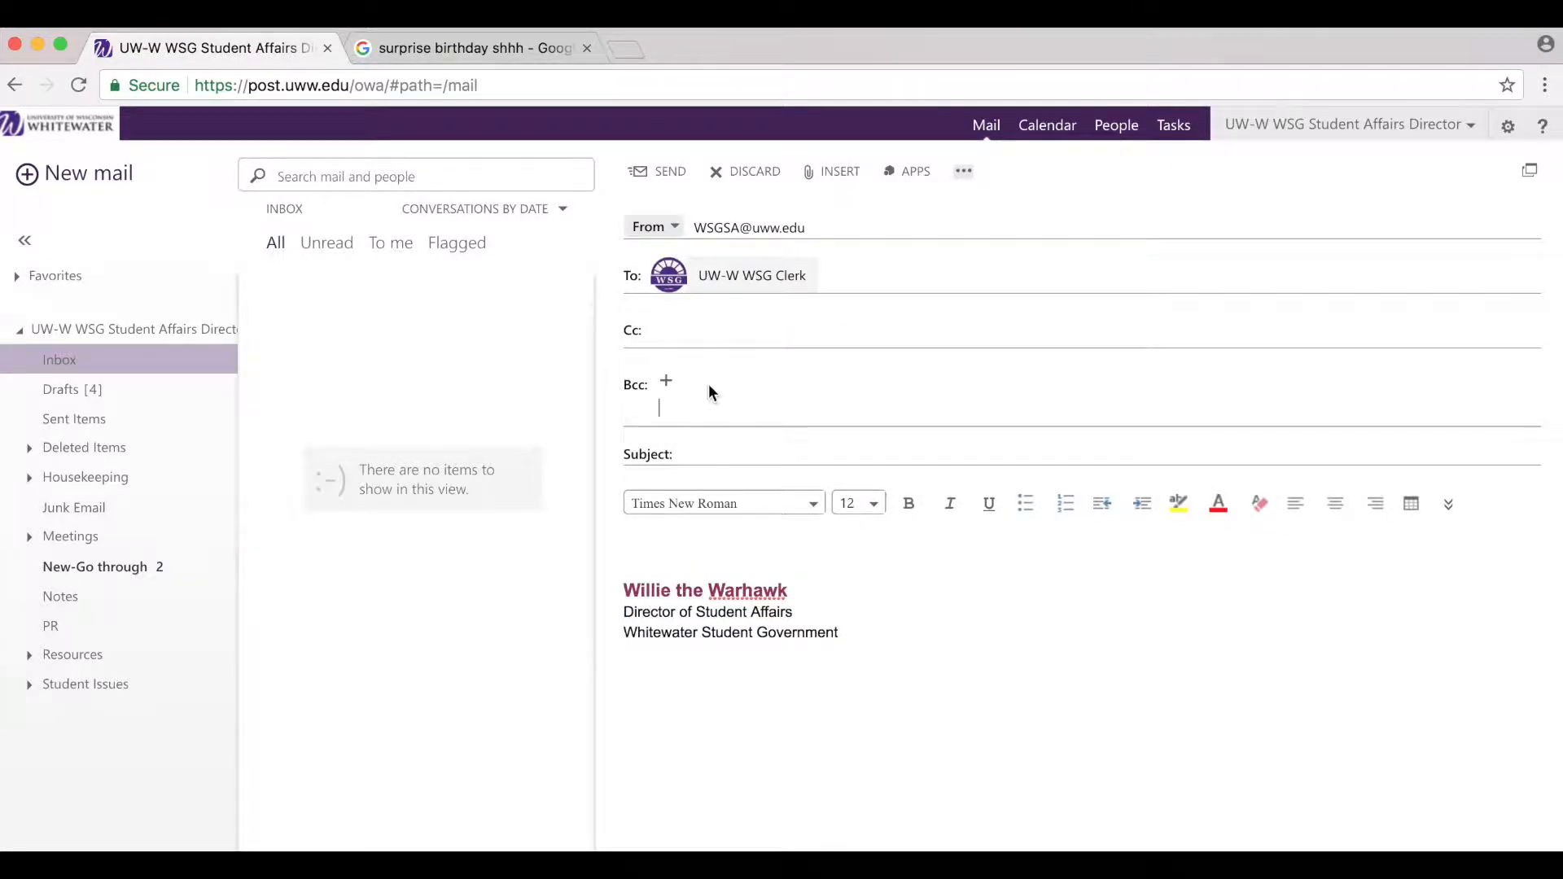
text(wsgvp)
key(Return)
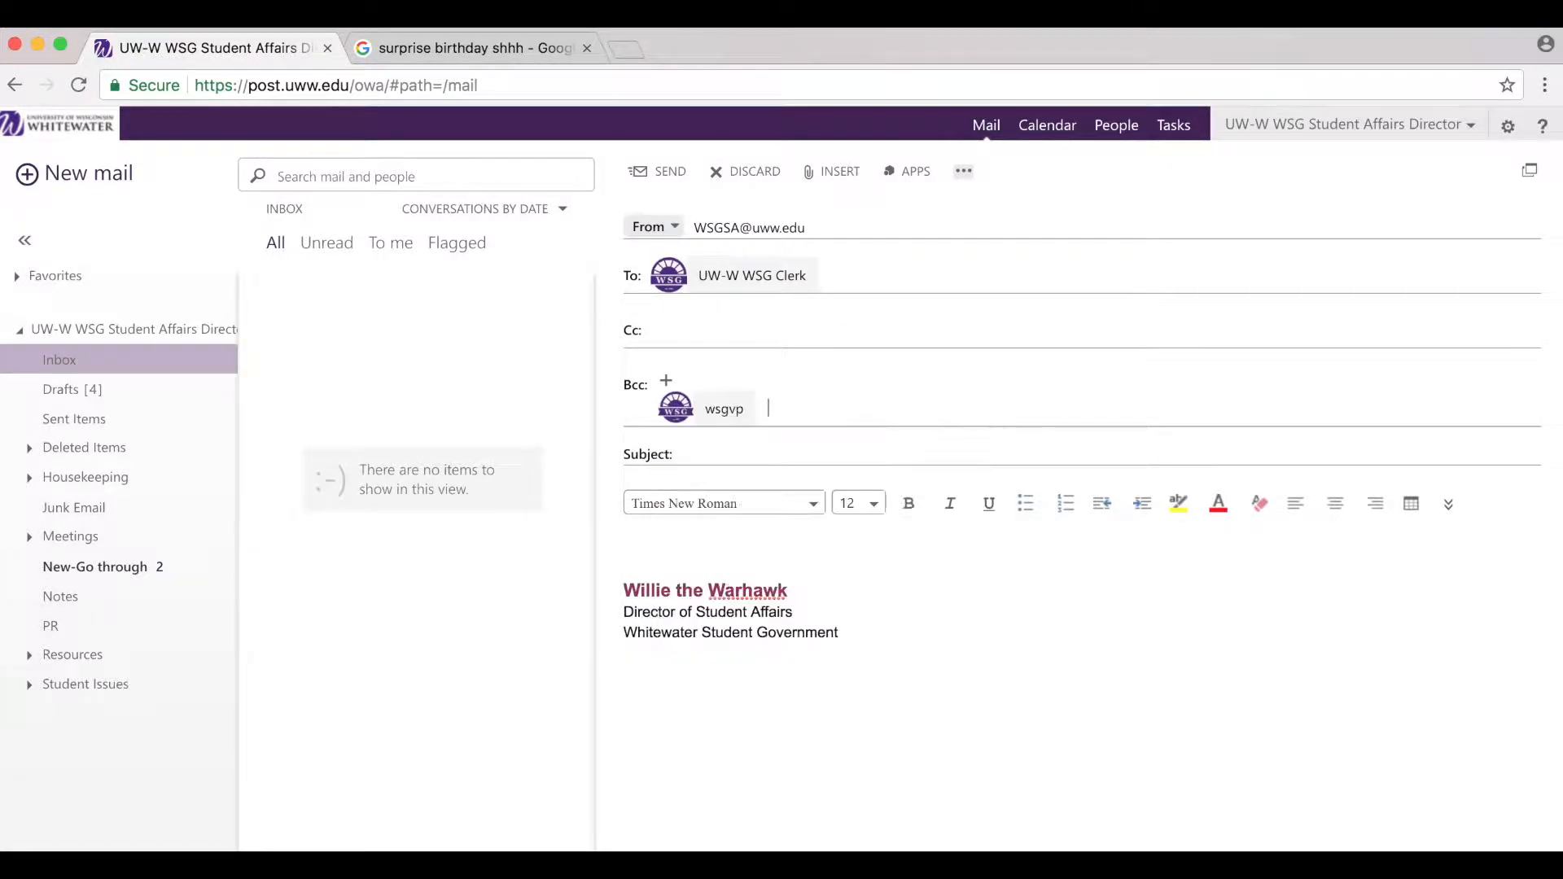
text(pres)
key(Return)
text(cl)
key(BackSpace)
key(BackSpace)
text(aca)
key(Return)
Step: Begin the message body above the signature with the greeting "Hi Clerk," followed by a blank line
click(660, 551)
text(Hi )
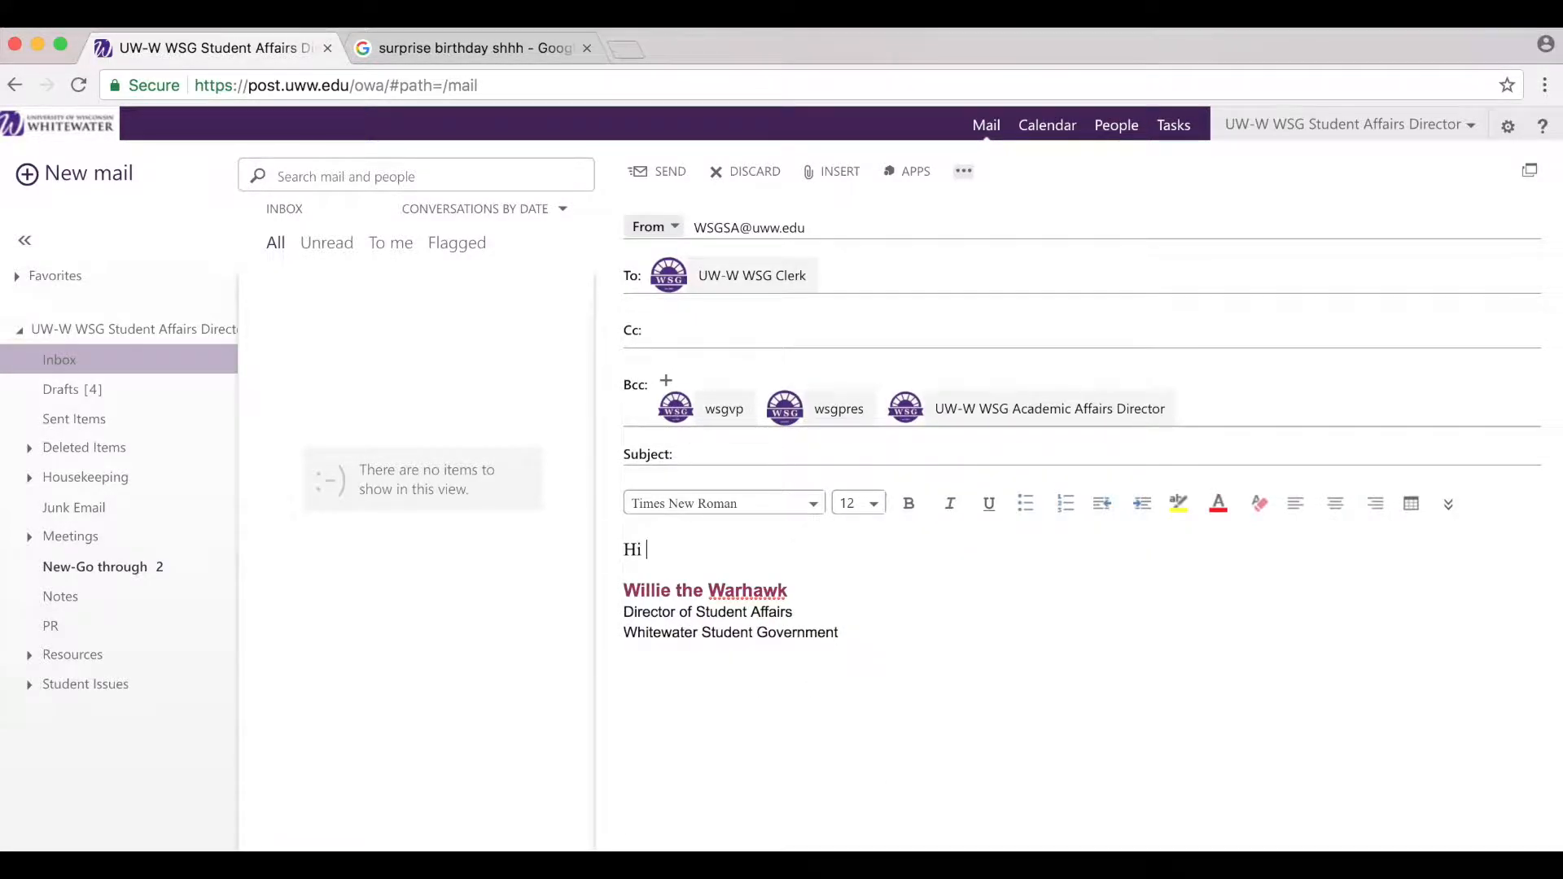
text(Clerk,)
key(Return)
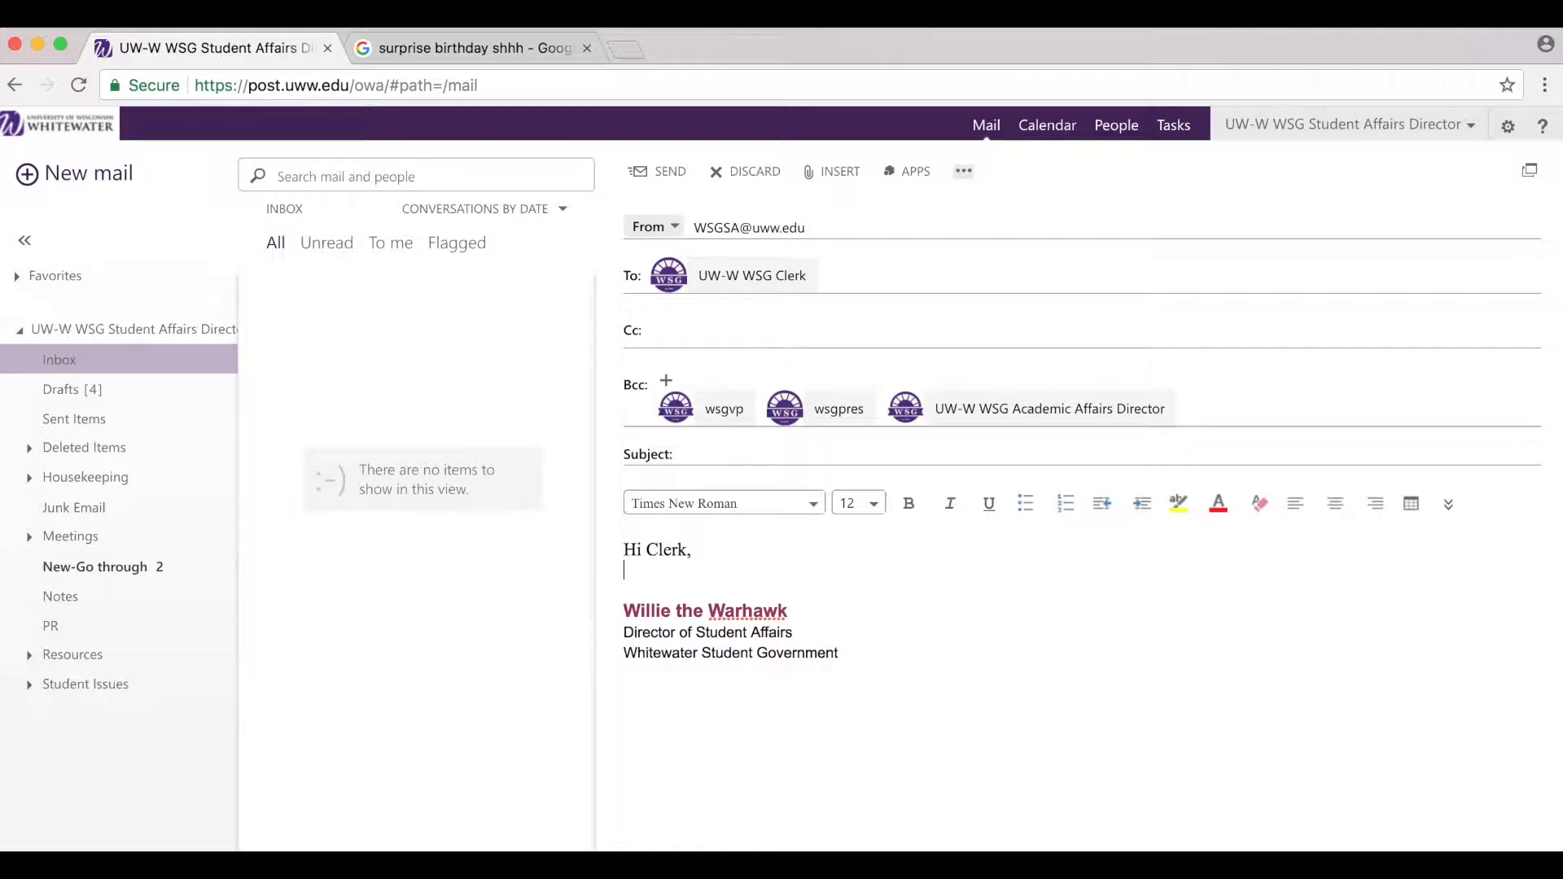
key(Return)
text(Hi Clerk)
key(BackSpace)
key(BackSpace)
key(BackSpace)
key(BackSpace)
key(BackSpace)
key(BackSpace)
key(BackSpace)
key(BackSpace)
key(BackSpace)
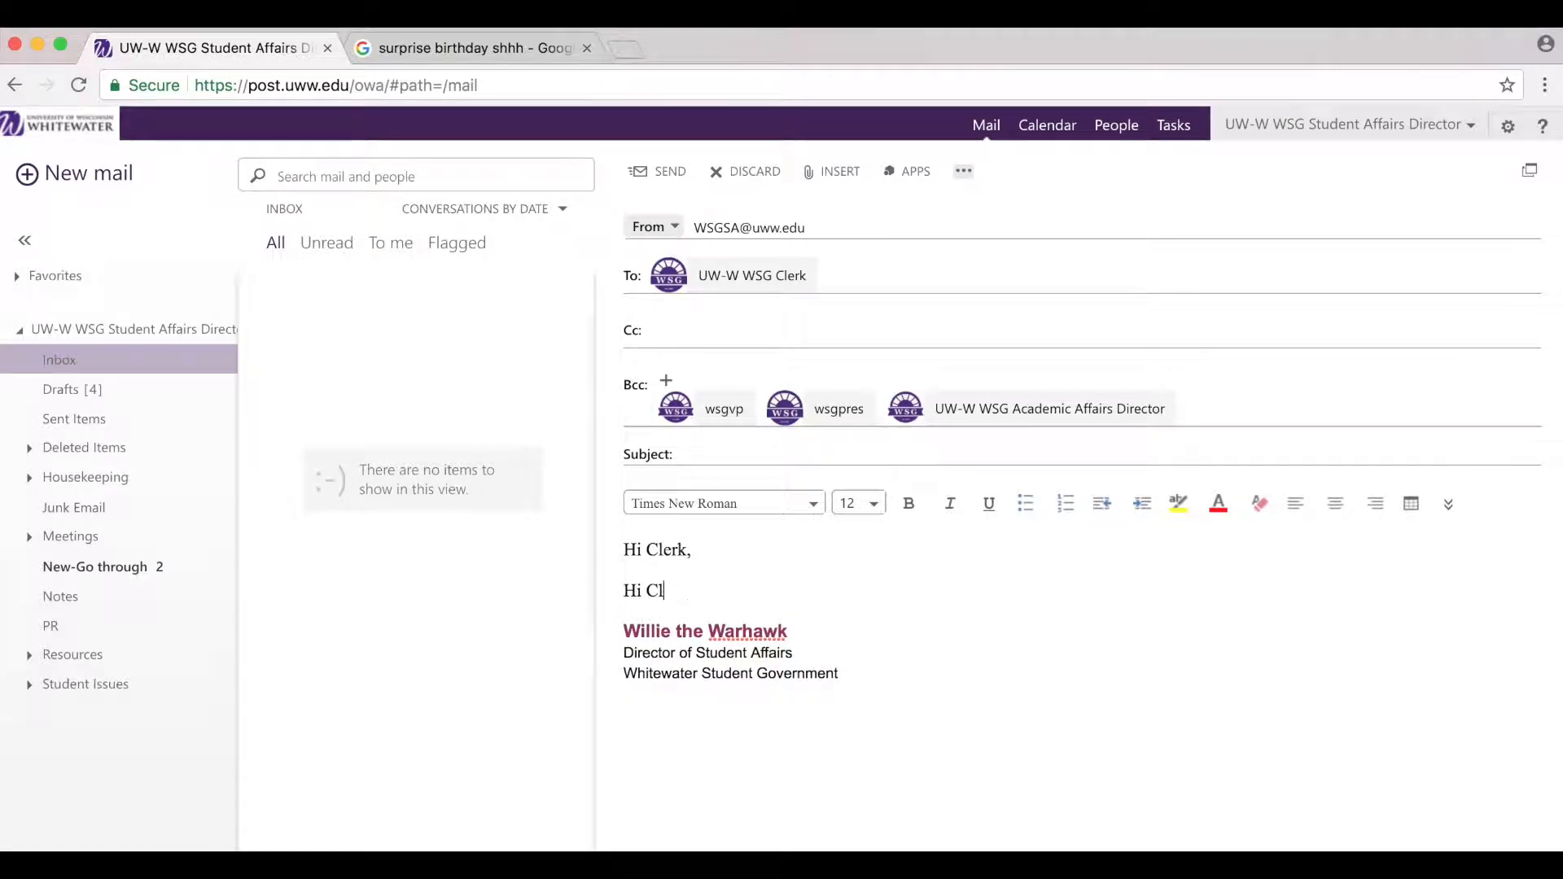
key(Return)
Step: Write "So excited to get breakfast with you tomorrow! See you at 9:00 in the Warhawk Connection Center" below the greeting
text(So excited to get breakfast)
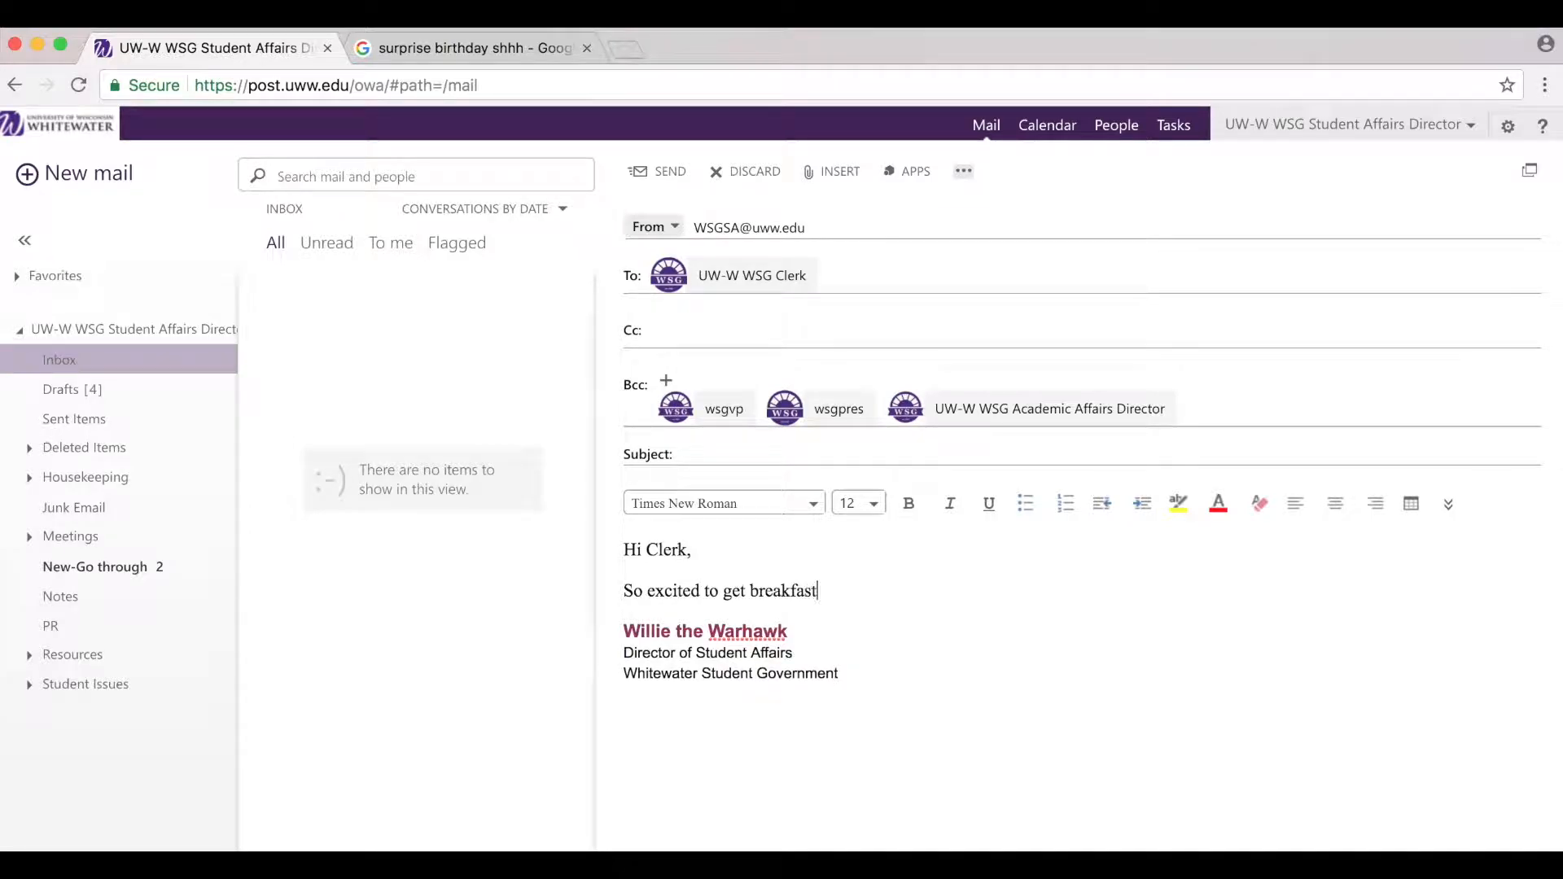
text( with you tomorrow! See you then)
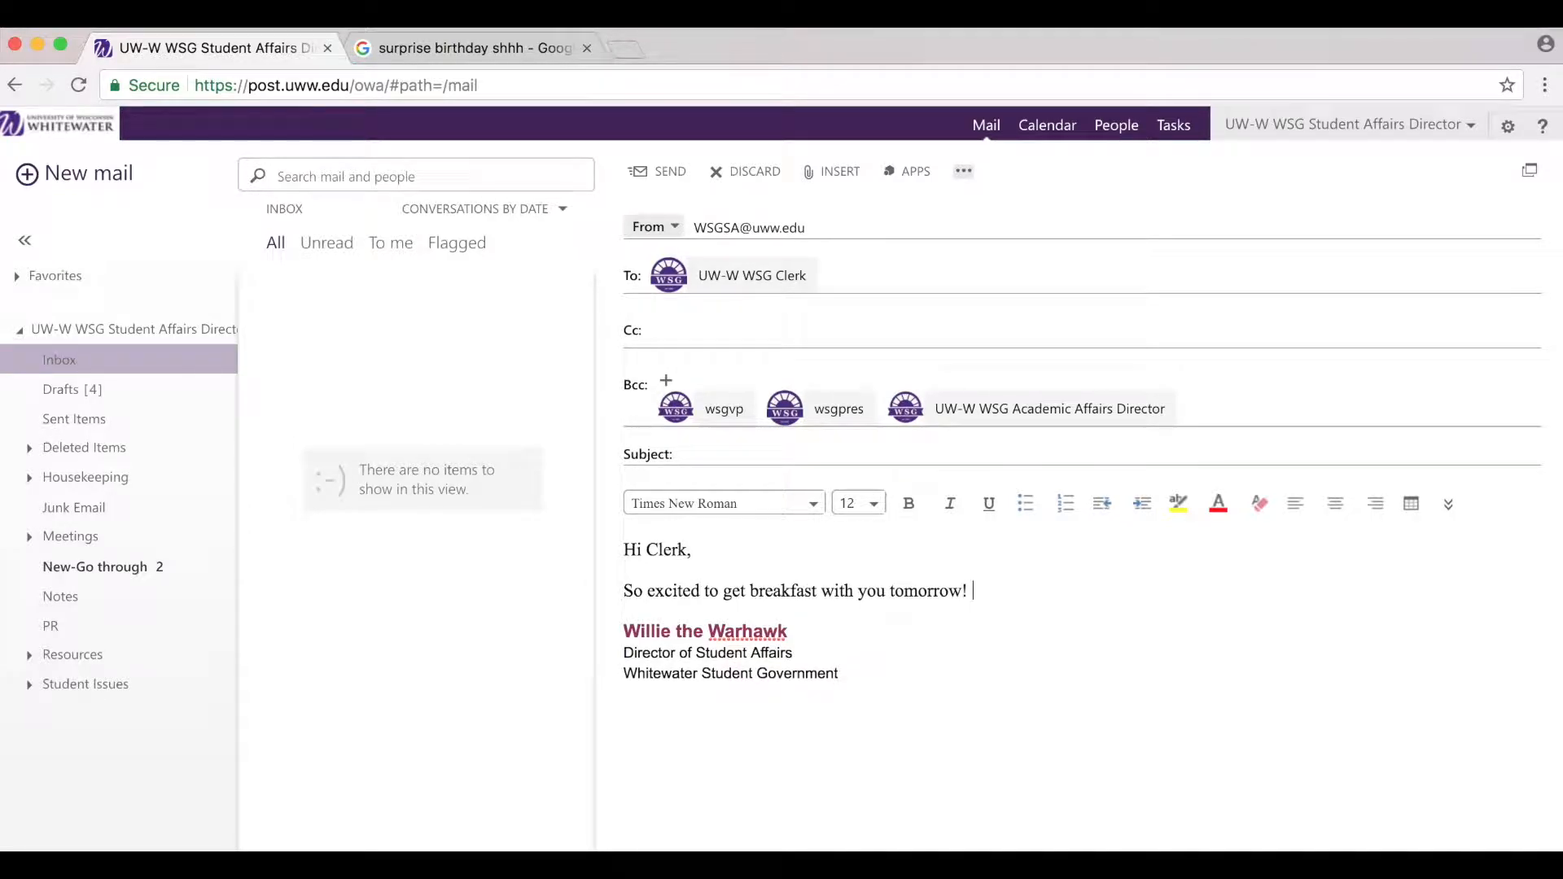
key(BackSpace)
key(BackSpace)
key(BackSpace)
key(BackSpace)
text(at 9:00 )
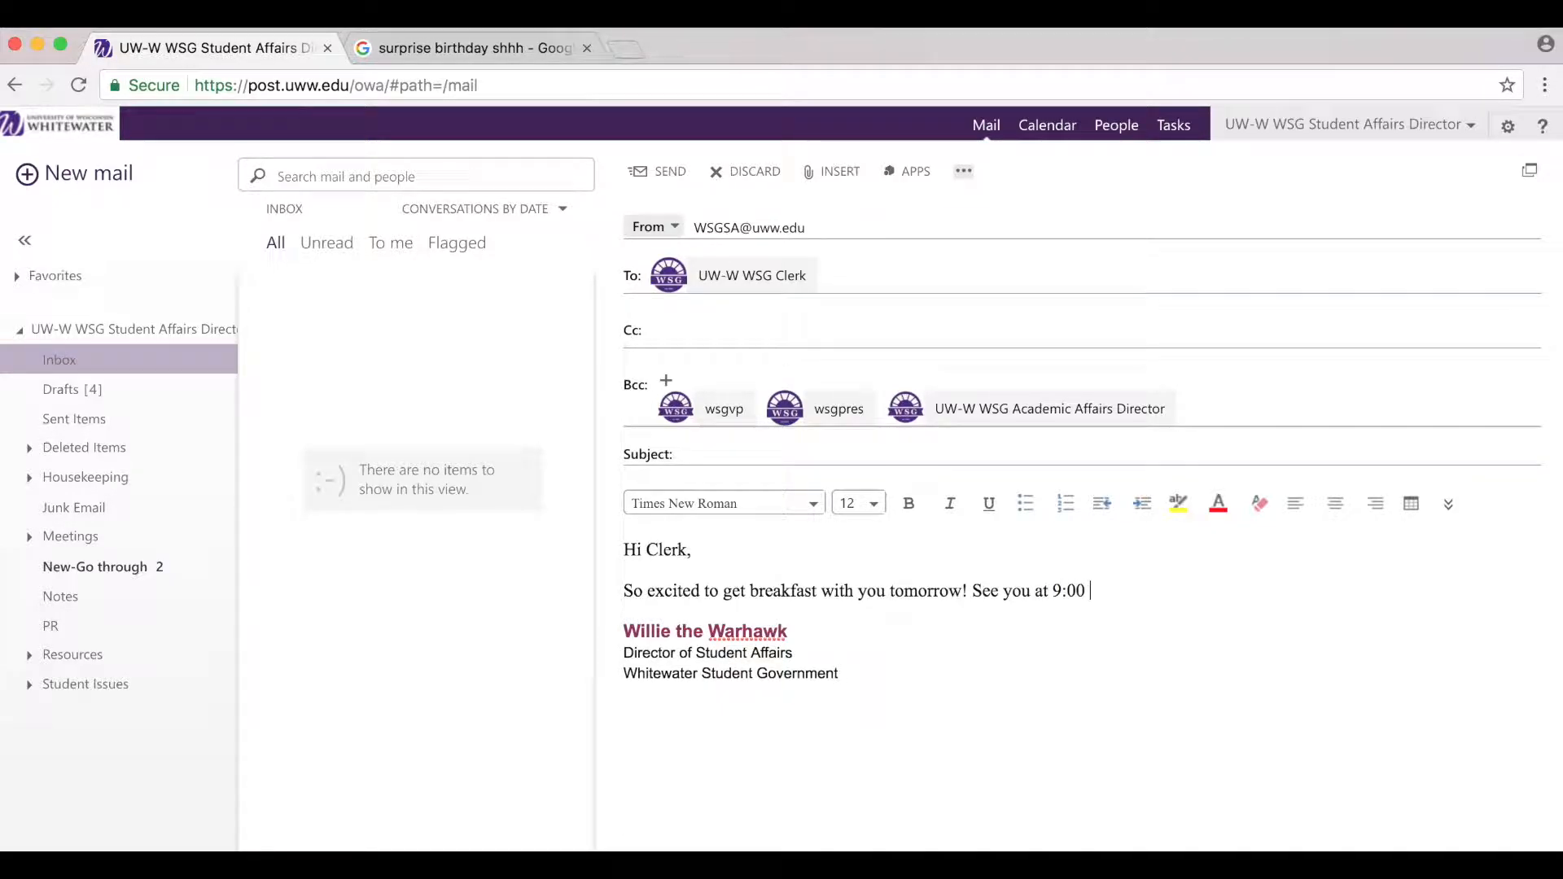
text(in the Warhawk Connection Center)
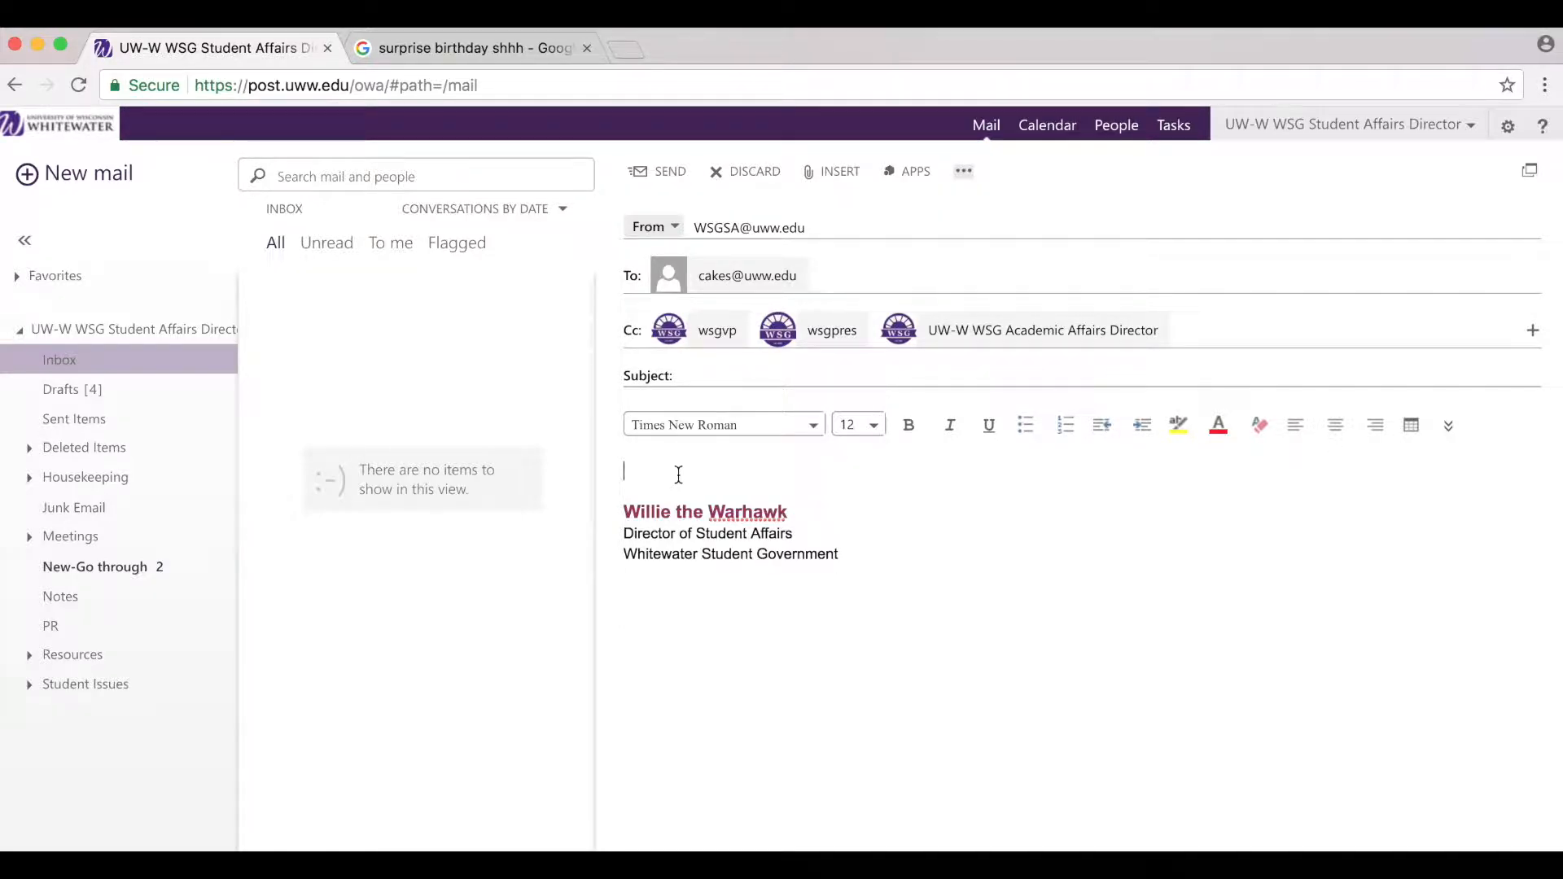
Step: Start the cake inquiry with "Greetings," and a paragraph reading "We are looking to get a cake for Clerk's birthday on September 1st."
text(Greetings,)
key(Return)
key(Return)
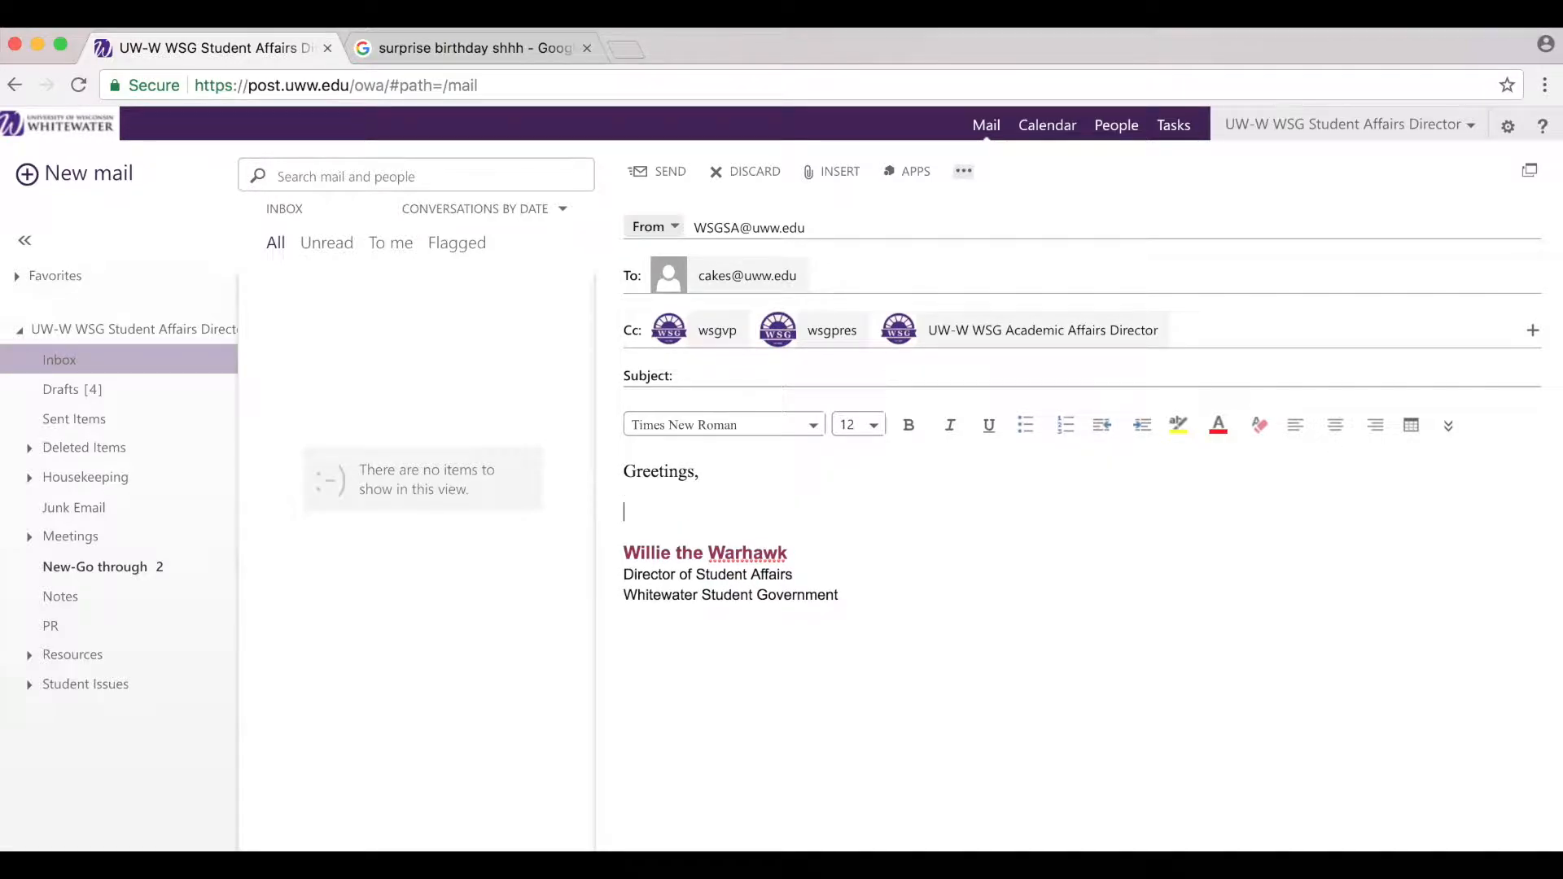
text(We are looking to get a cake for Clerk's birthday on September)
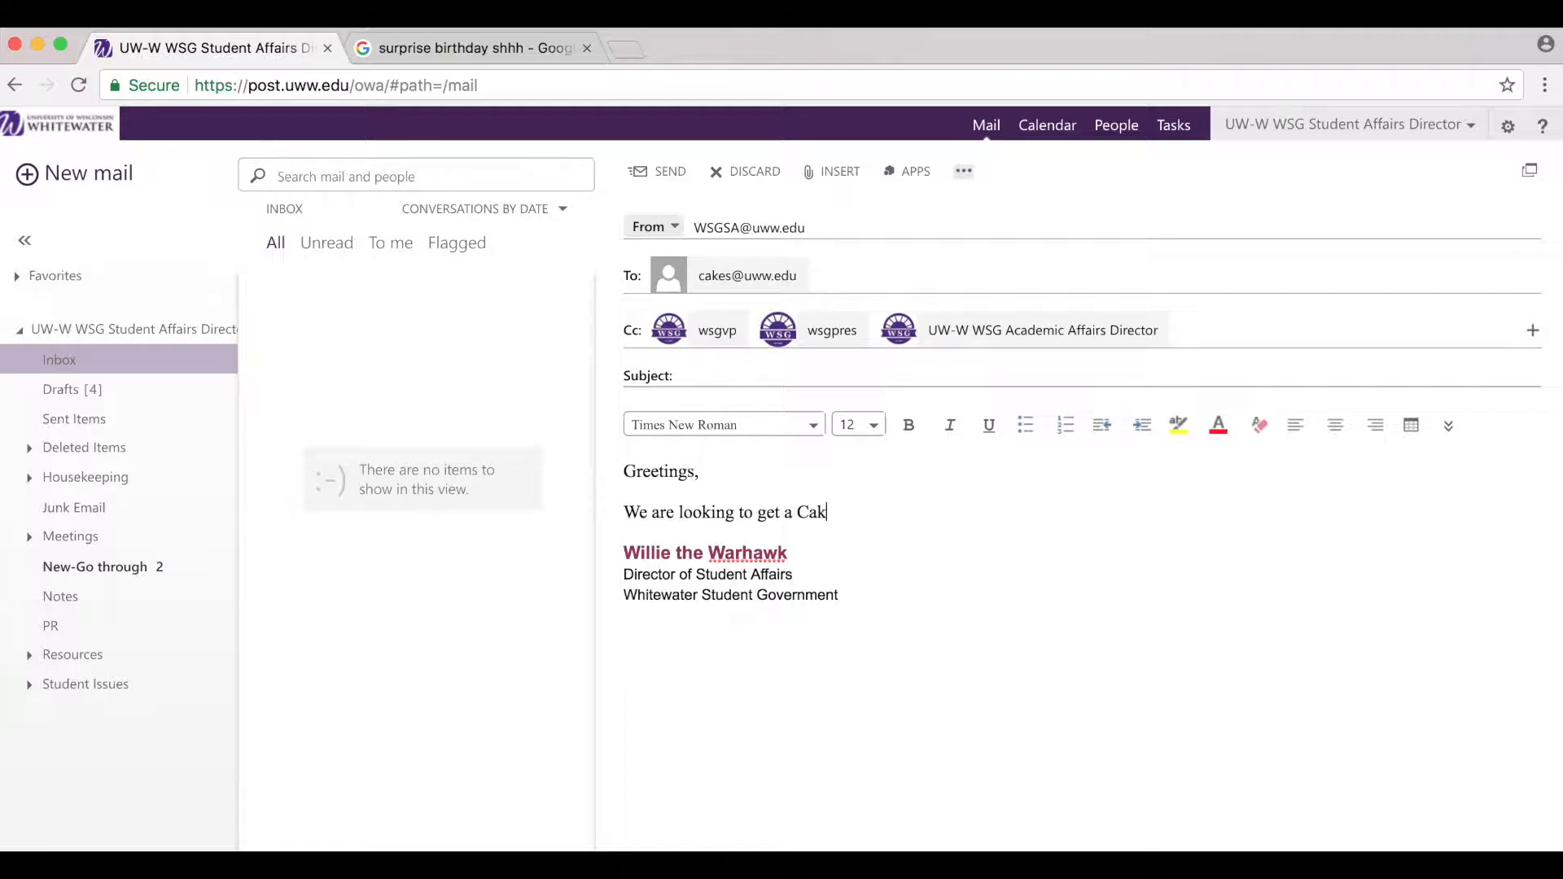
text( 1st.)
key(Return)
key(Return)
Step: Add "Please let me know how we should go about getting an order in." and close the message with "Thank you,"
text(Please le)
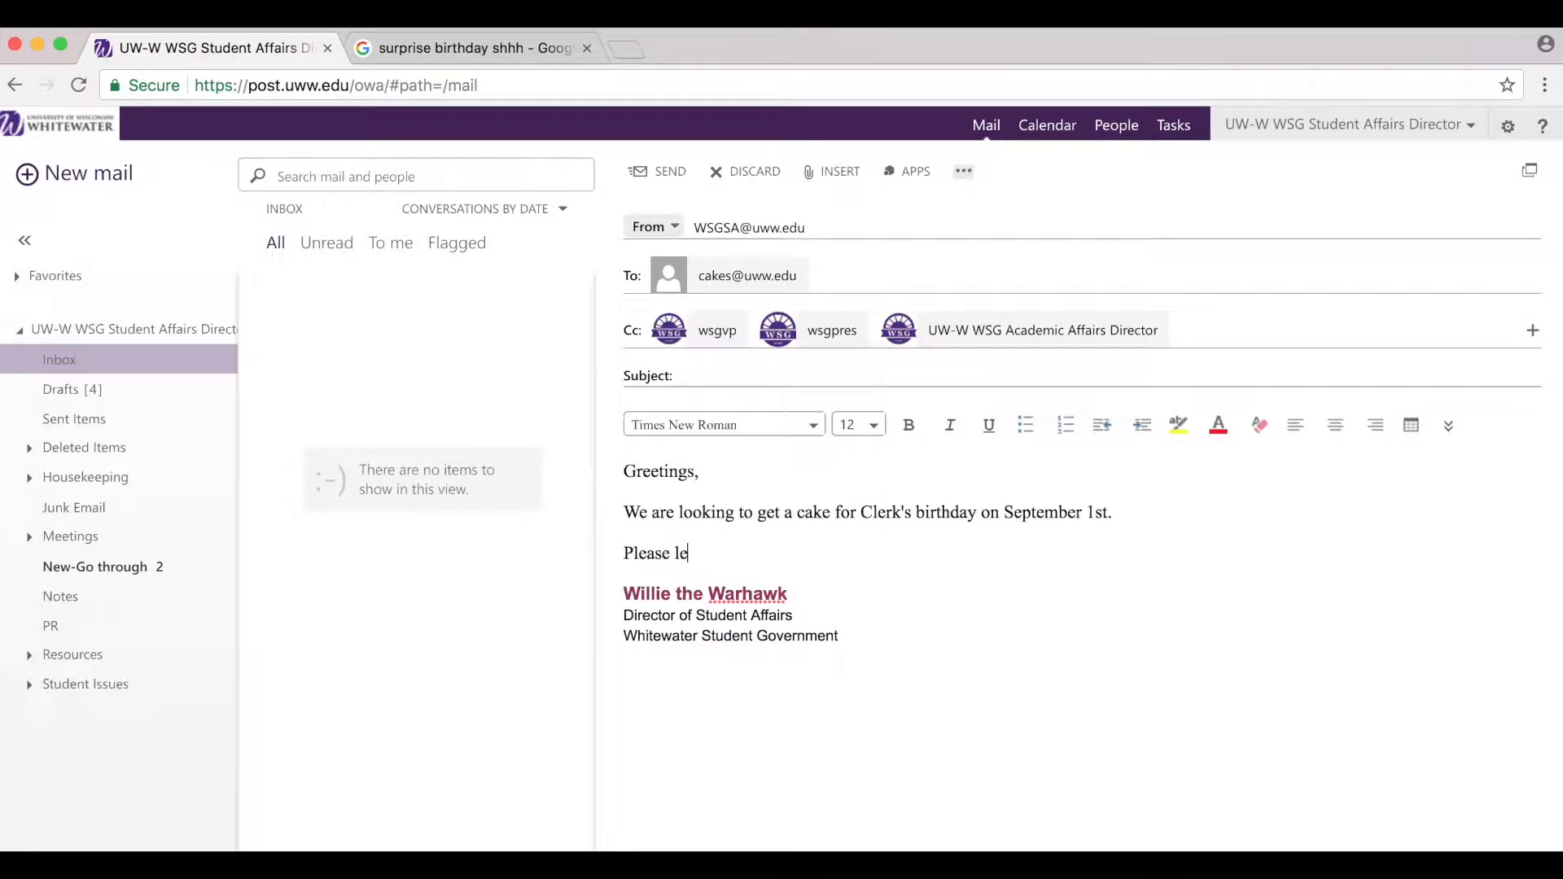
text(t me know how we should go about getting an order in.)
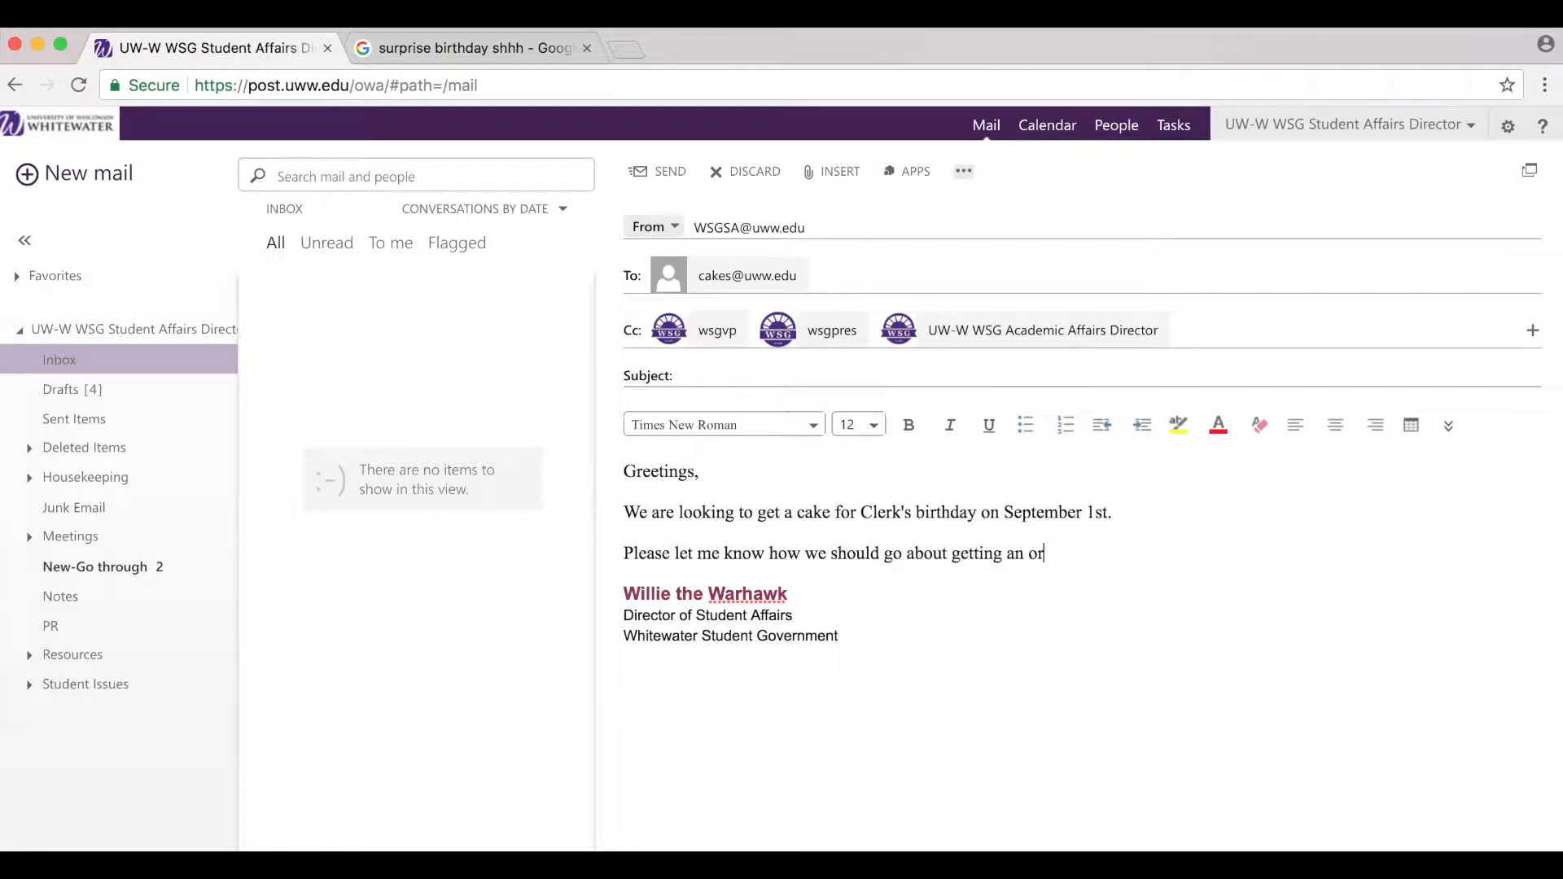
key(Return)
key(Return)
text(Thank ou)
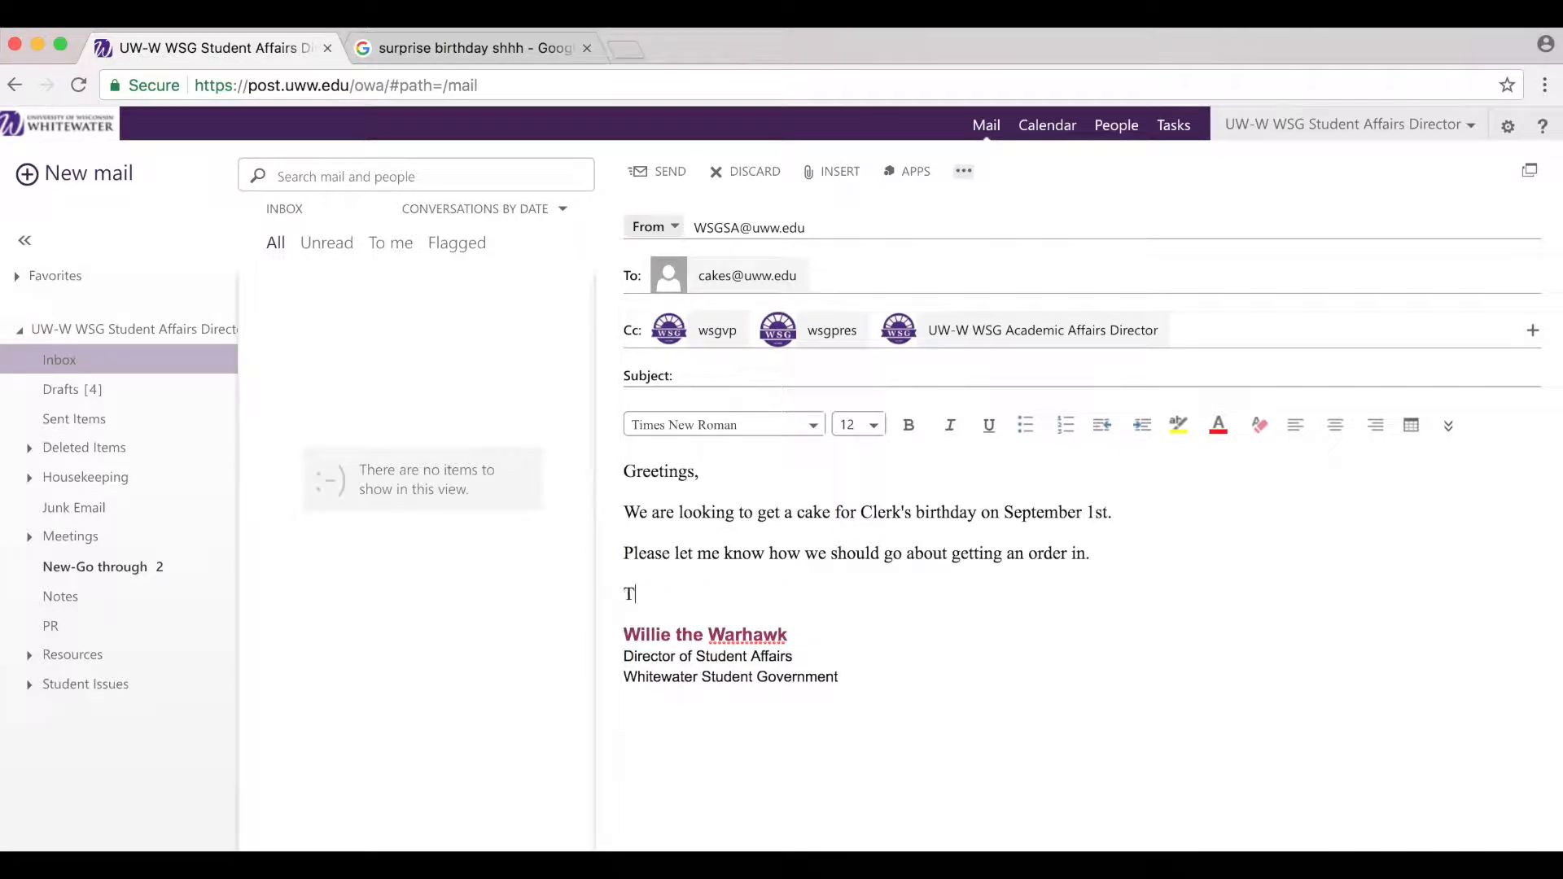
key(BackSpace)
key(BackSpace)
text(you,)
Step: Enter a subject line for the inquiry that names the cake order for September
right_click(741, 379)
text(e Order for Septembe)
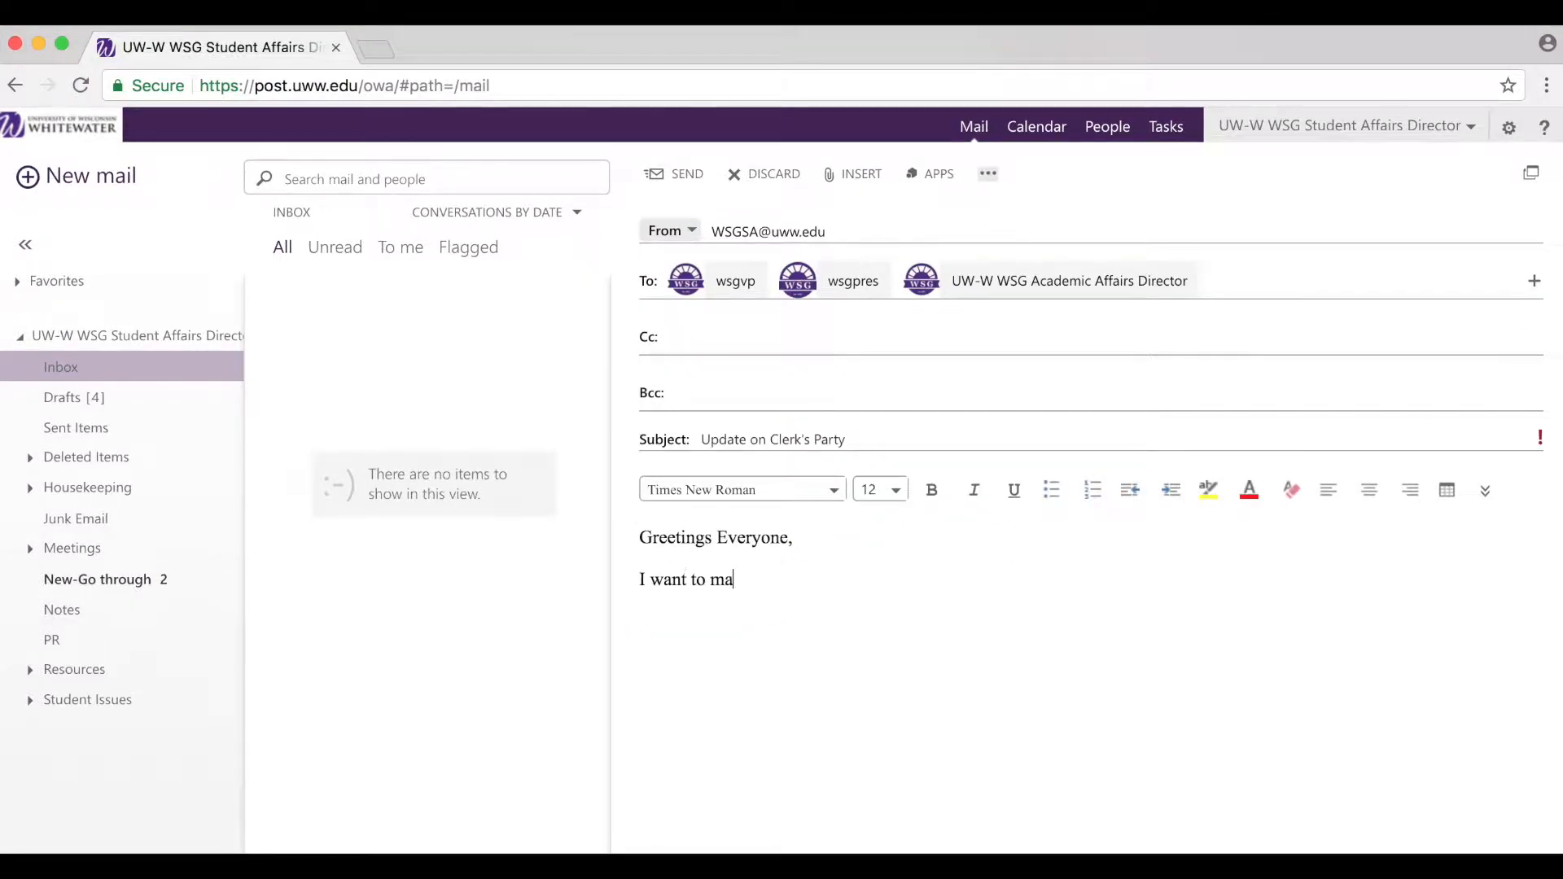
Step: Complete the opening as "I want to make sure we're on the same page for what we're bringing to Clerk's birthday party. Here's what I have for sign-ups:"
text(ke sure we're on the same page for what we're bringing to Cle)
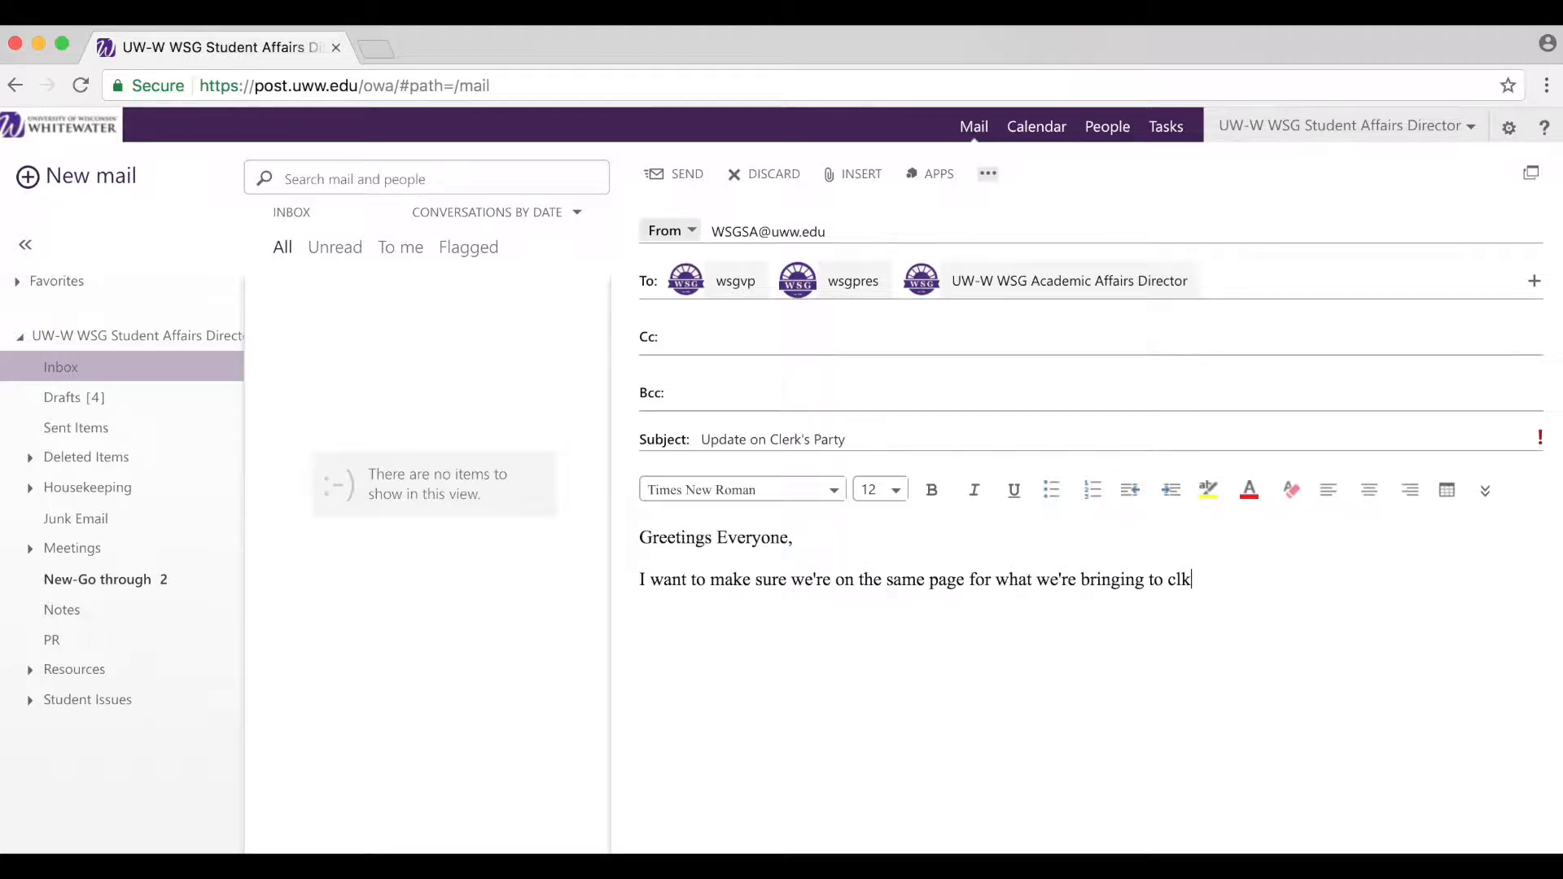
text(rk's birthday party. Here's what I have for sign-ups:  )
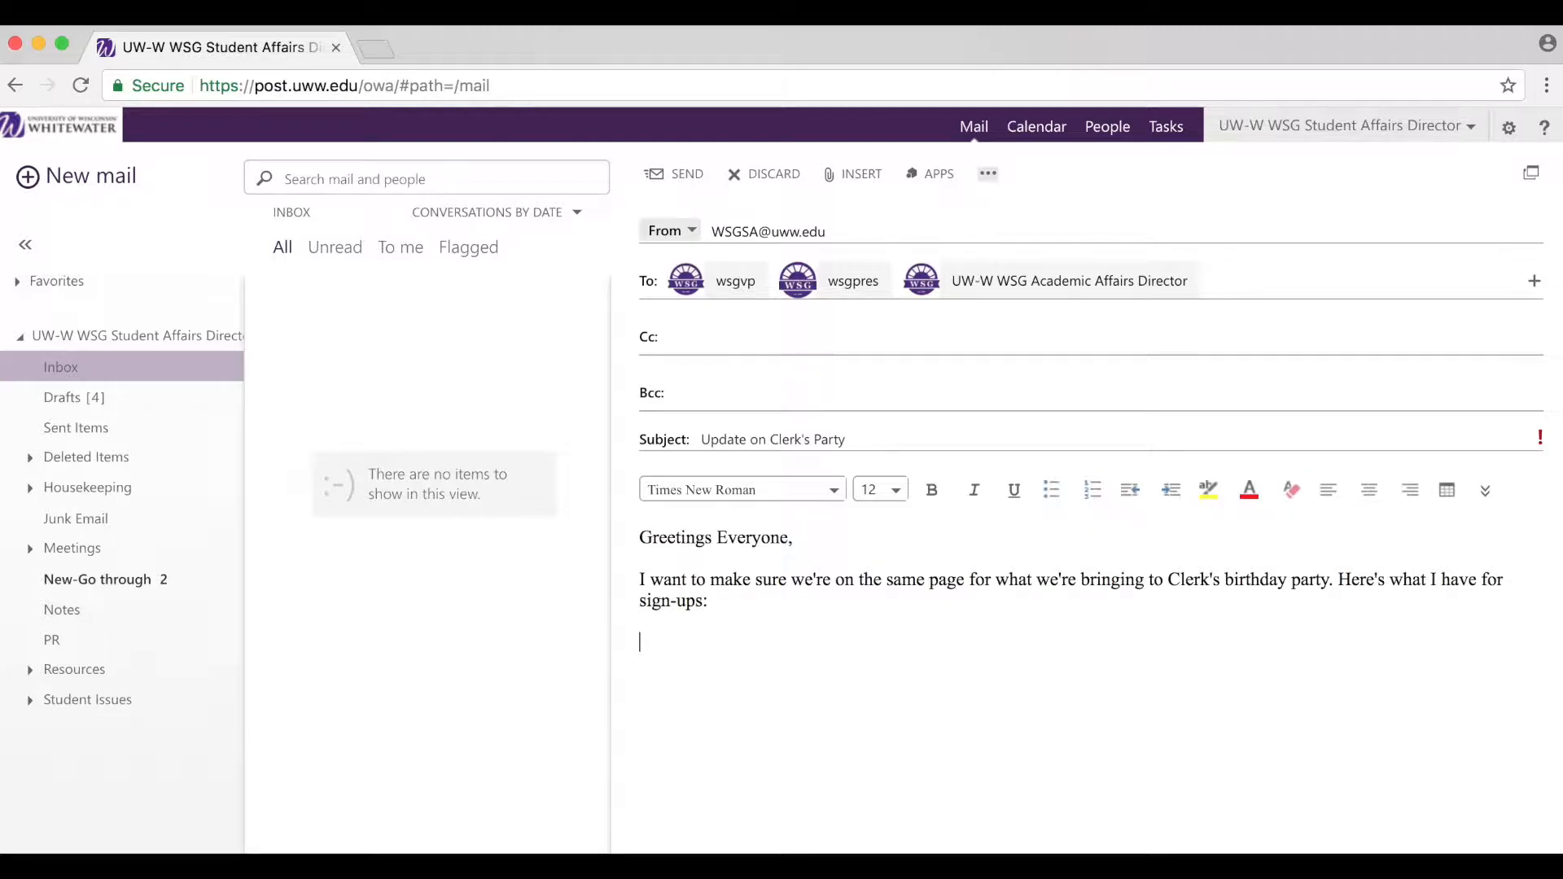
Step: Add a "VP:" heading below the opening with a bulleted list containing Balloons and Streamers
text(VP:)
key(Return)
click(1059, 499)
text(Balloons )
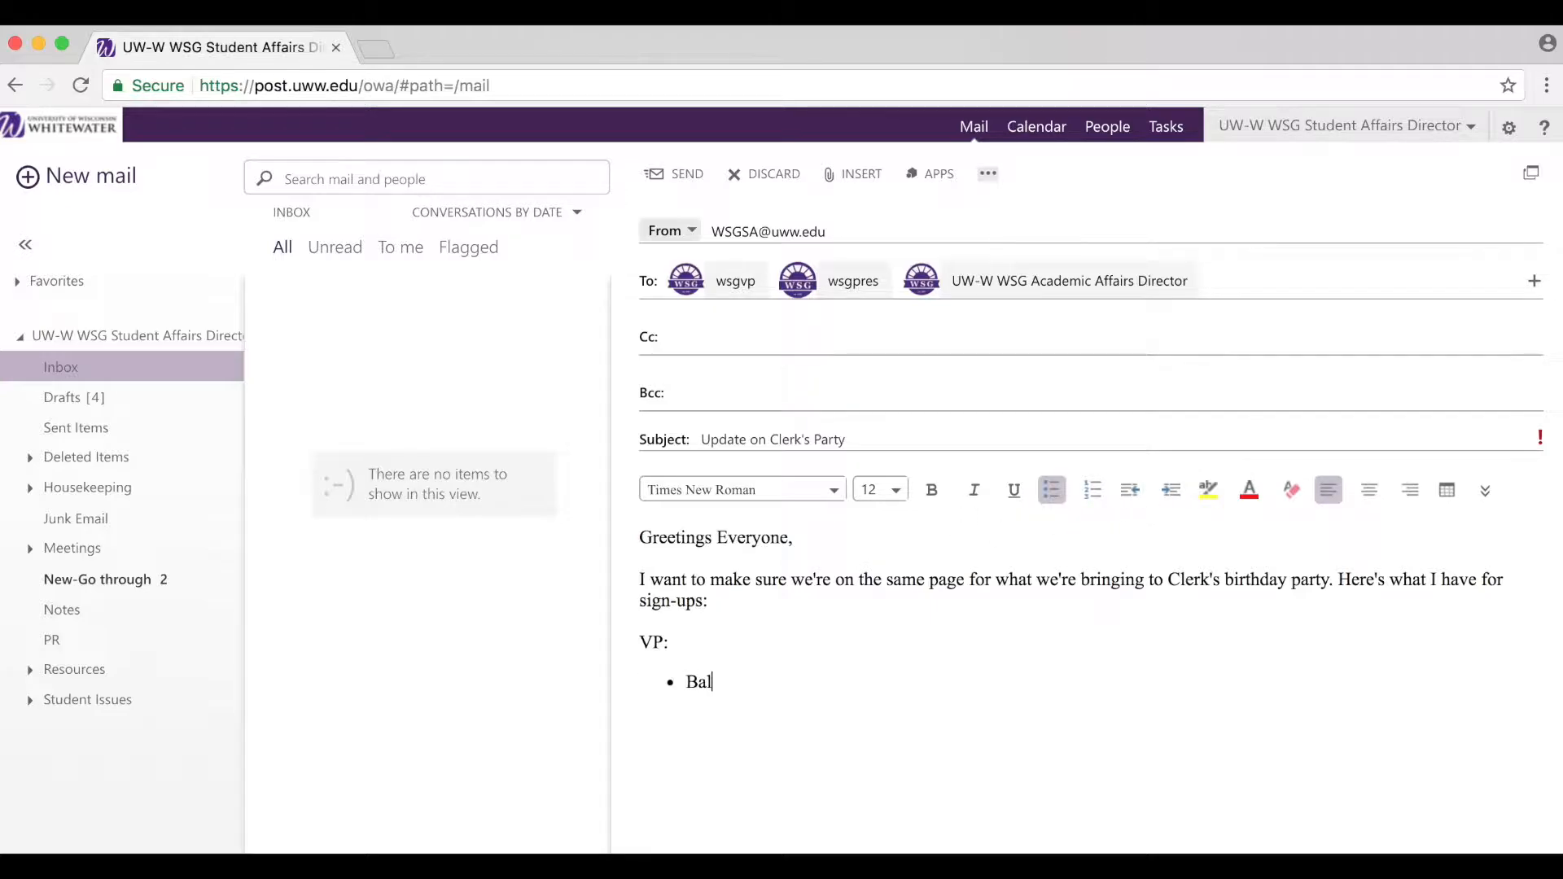
text(Streamers)
key(Return)
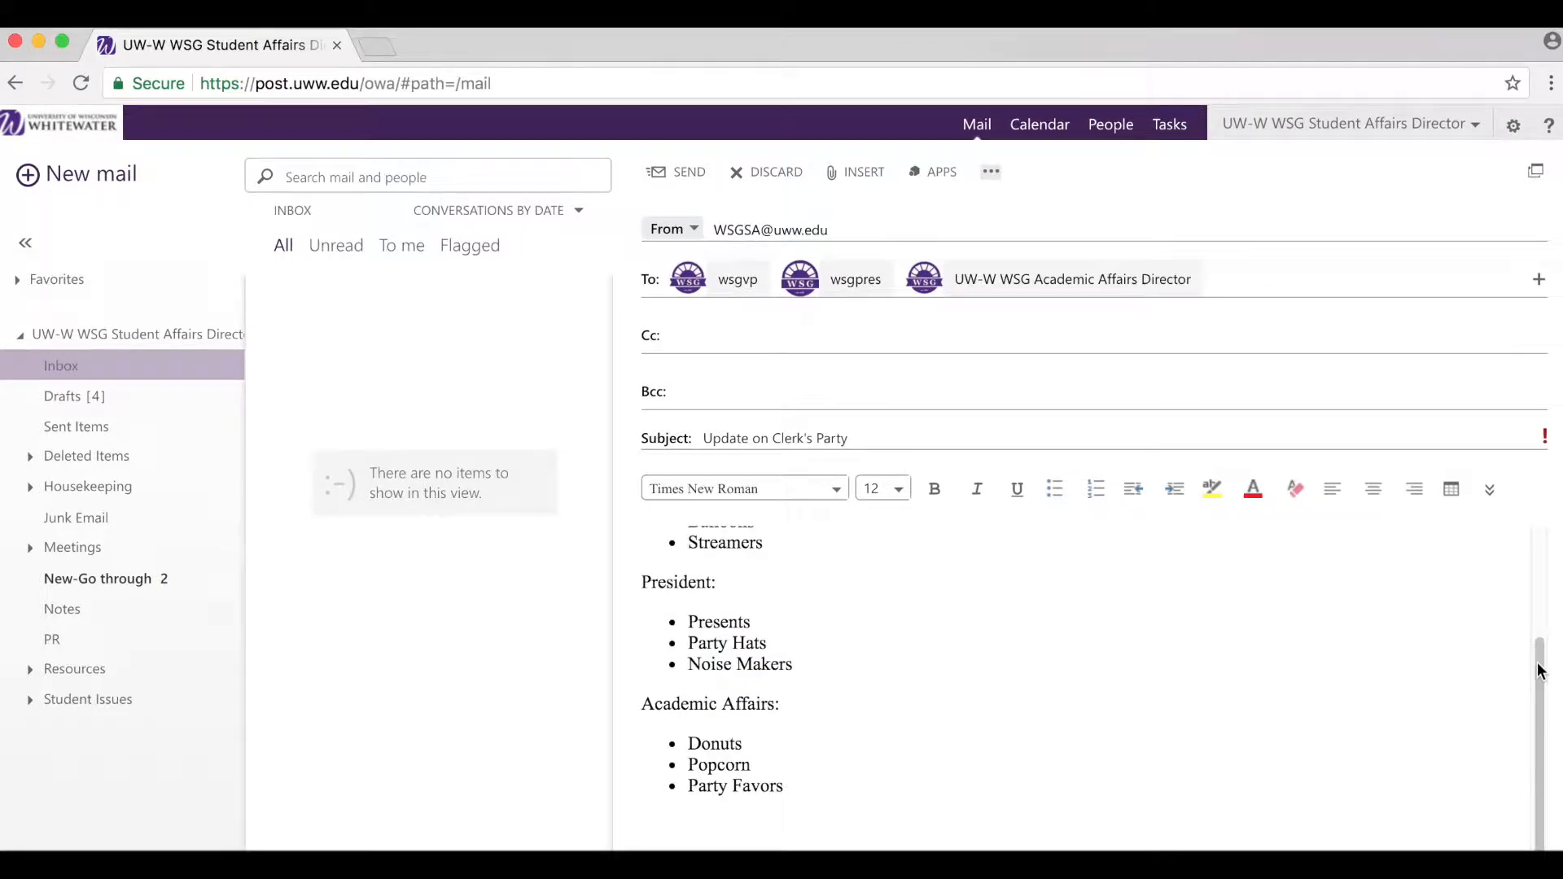
Step: Reword the closing line to "I think Clerk is suspicious about what's going on. Let's make sure we keep the secret!"
drag(1538, 651, 1535, 741)
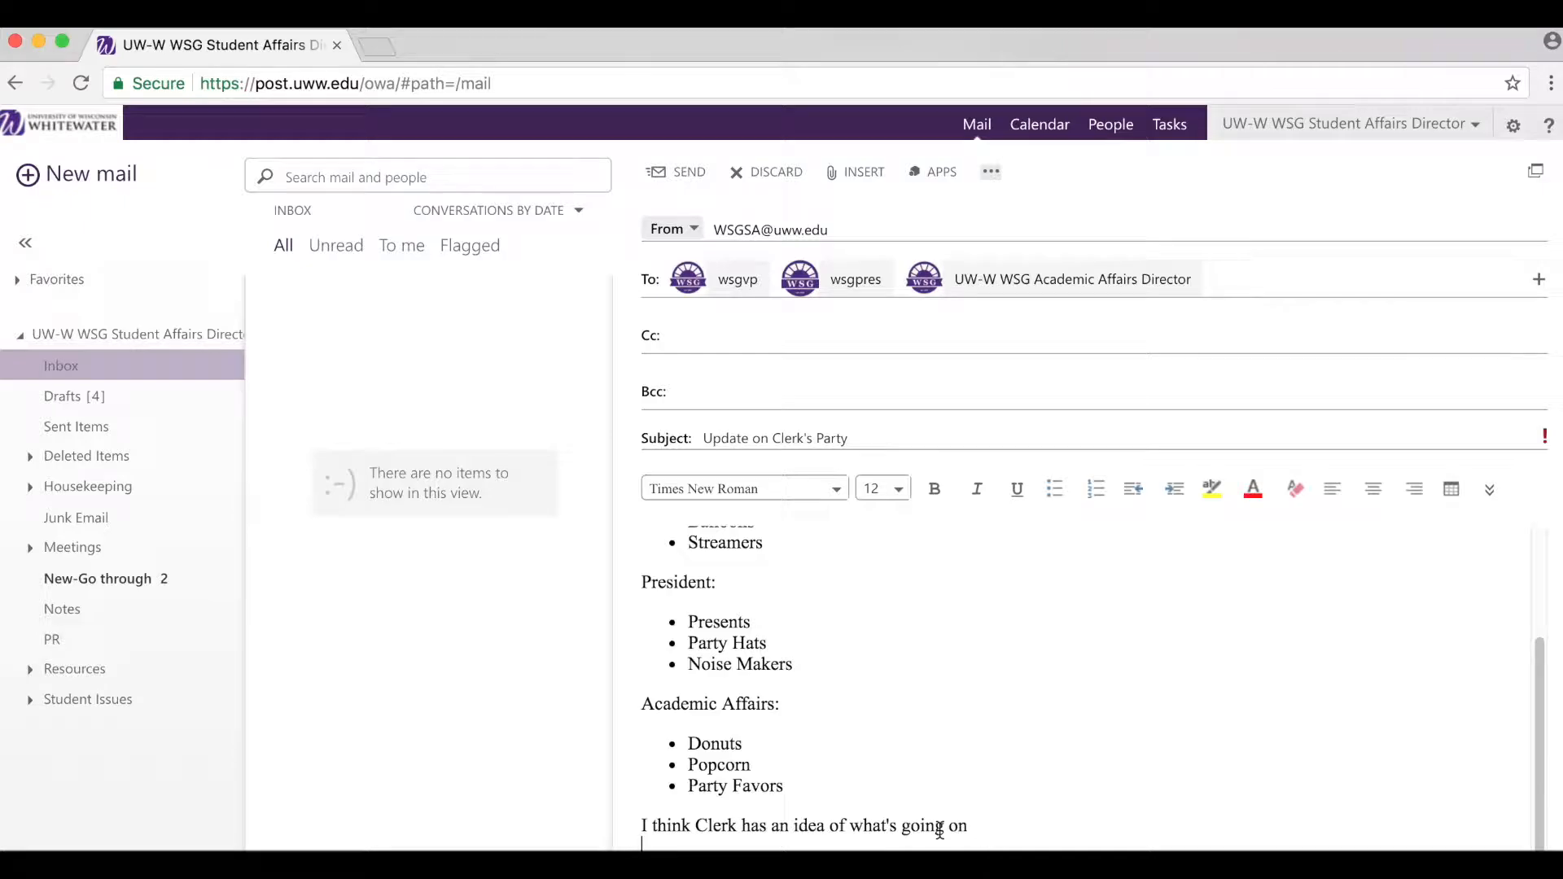
drag(968, 829, 742, 827)
text(is suspicious about what's going)
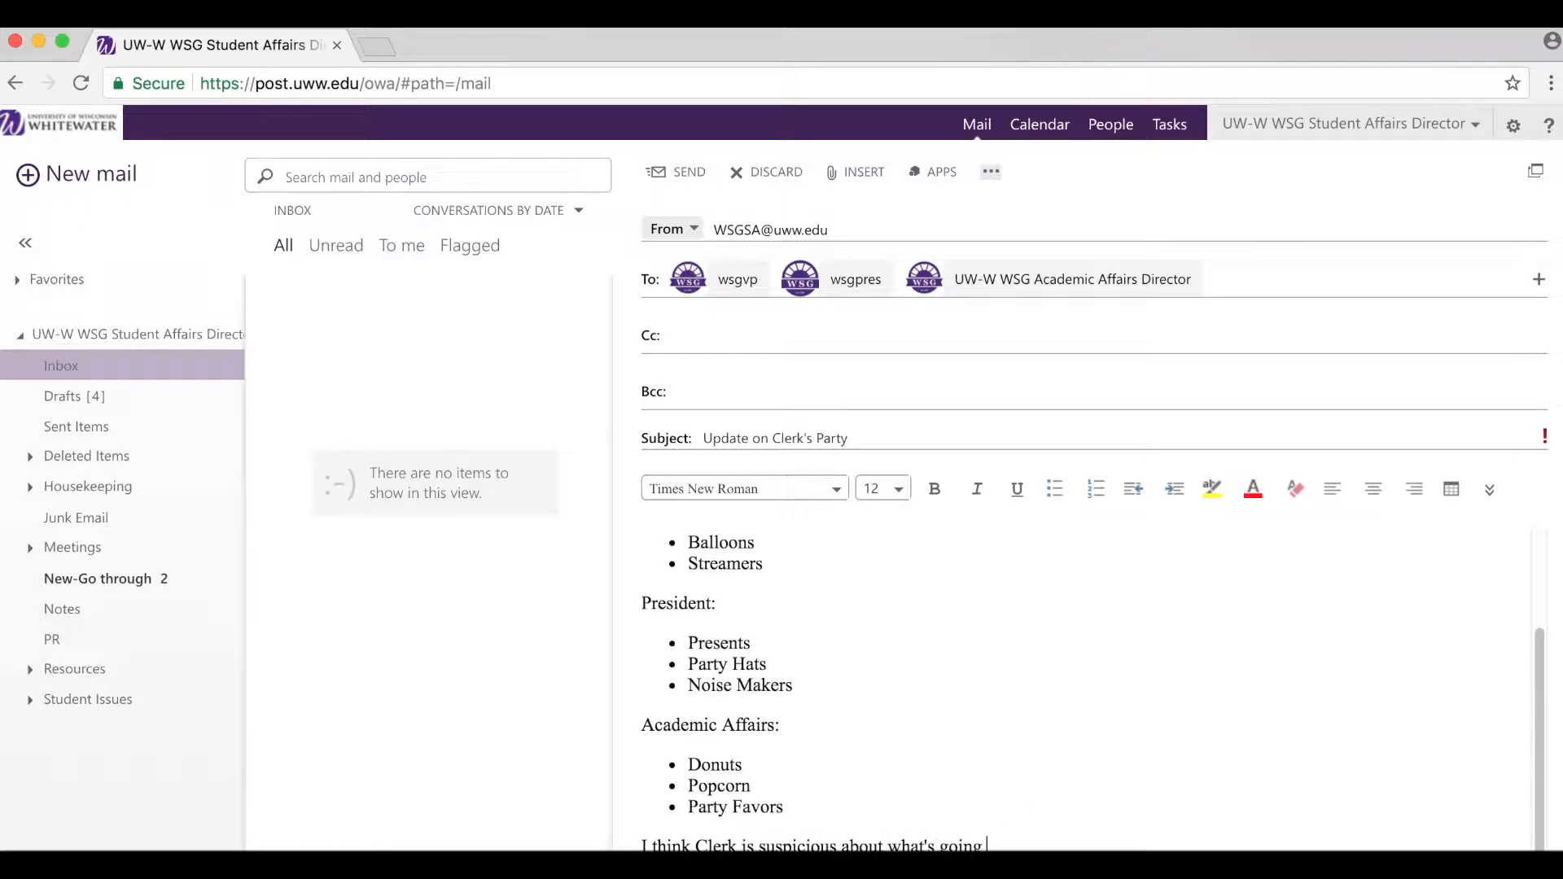
text( on. Let's make sure we k)
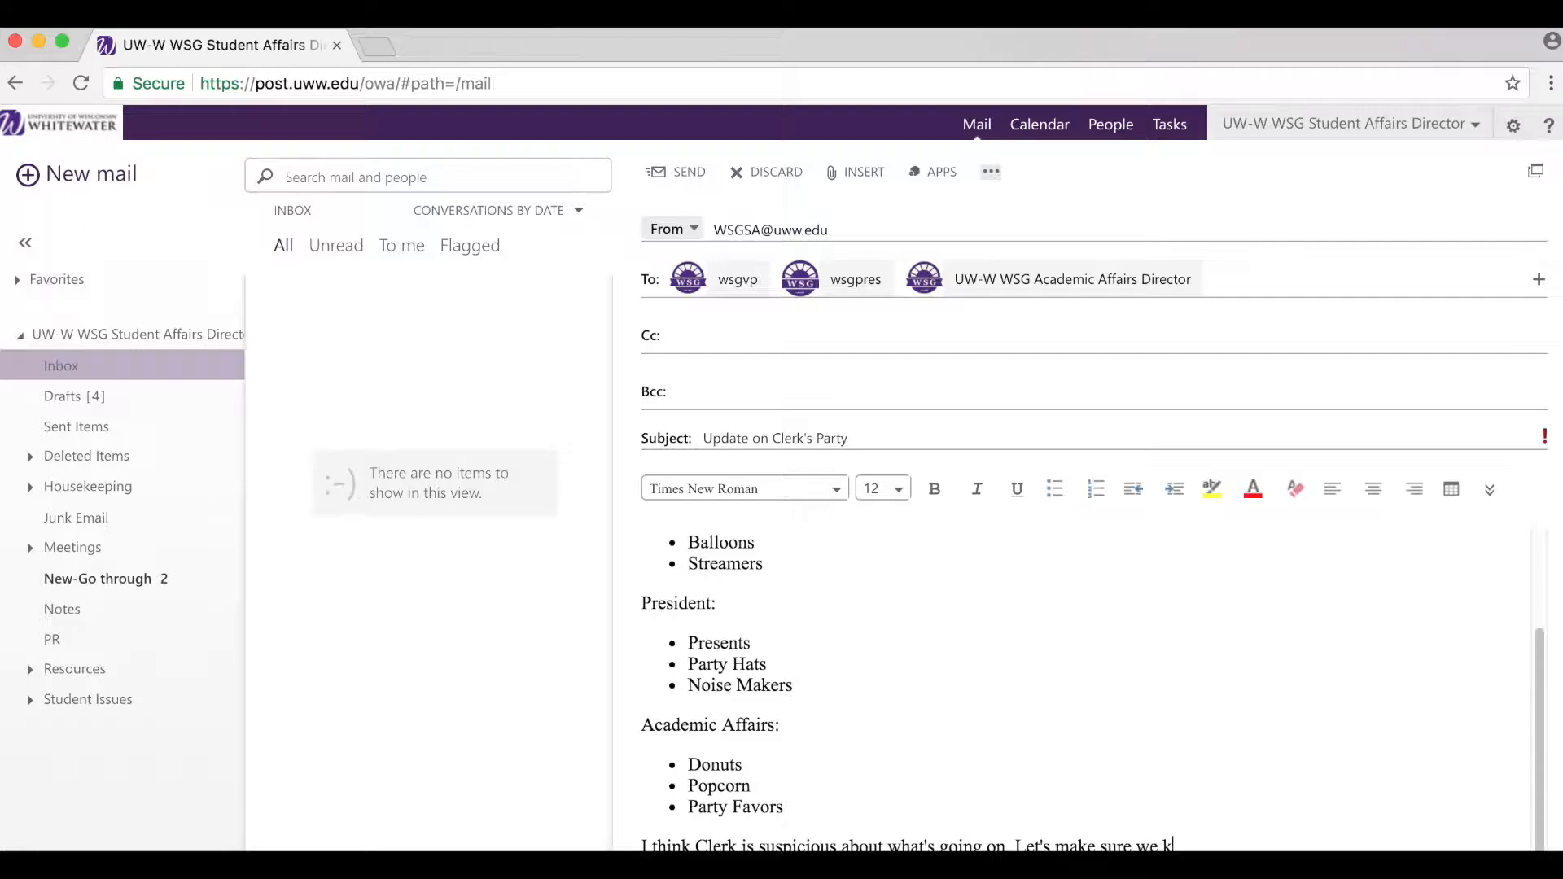
text(eep the secret!)
key(Return)
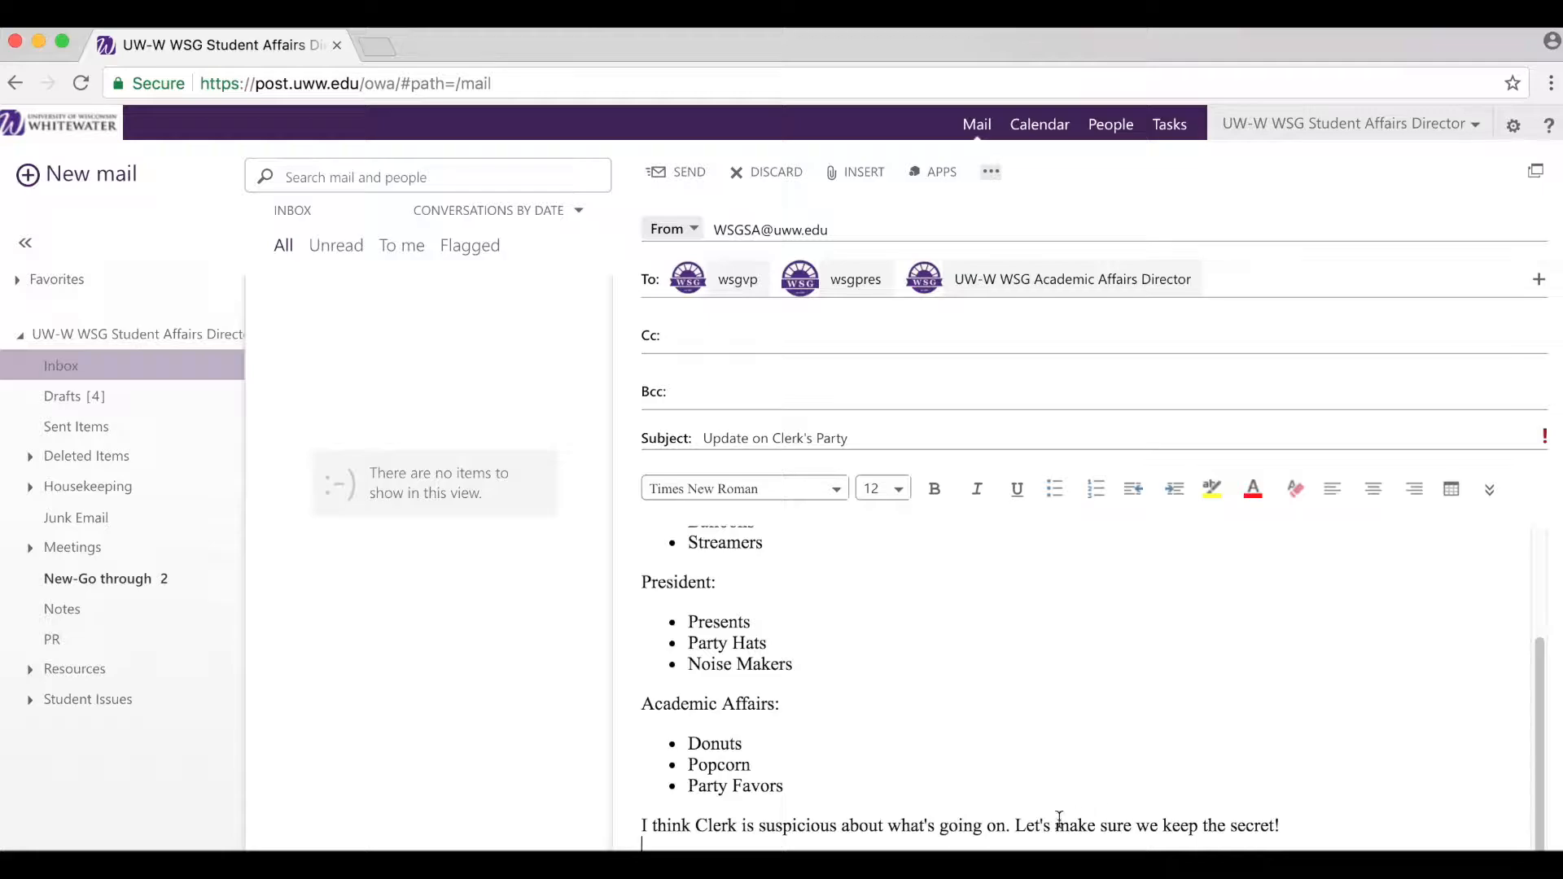
Step: Make the sentence "I think Clerk is suspicious about what's going on." bold and italic and give it a larger font size
drag(1013, 825, 631, 826)
click(936, 490)
click(977, 490)
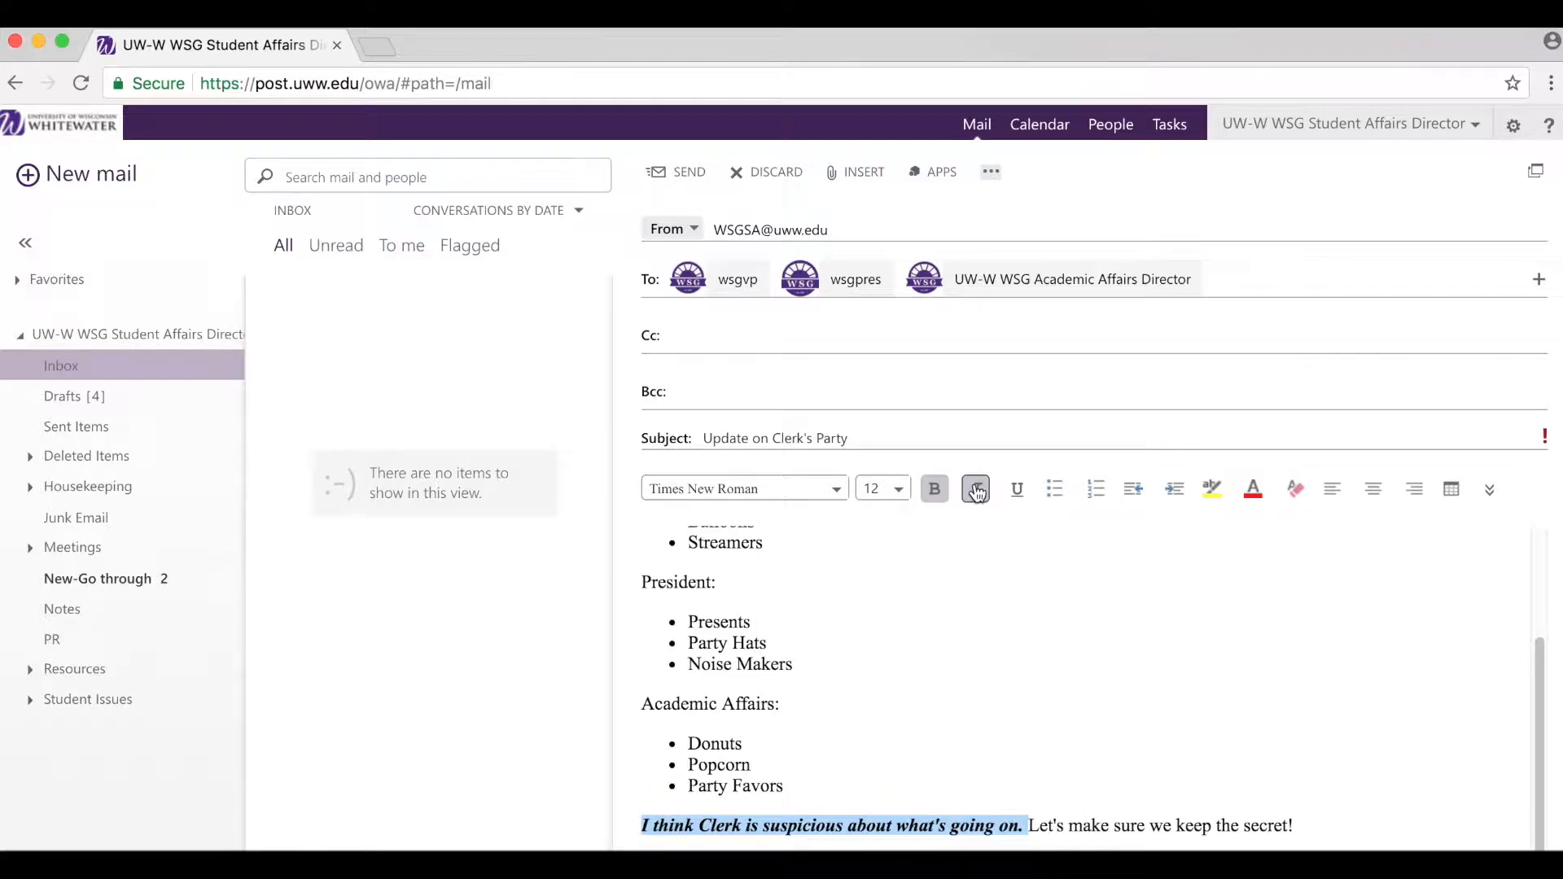
click(885, 509)
click(924, 270)
click(1130, 664)
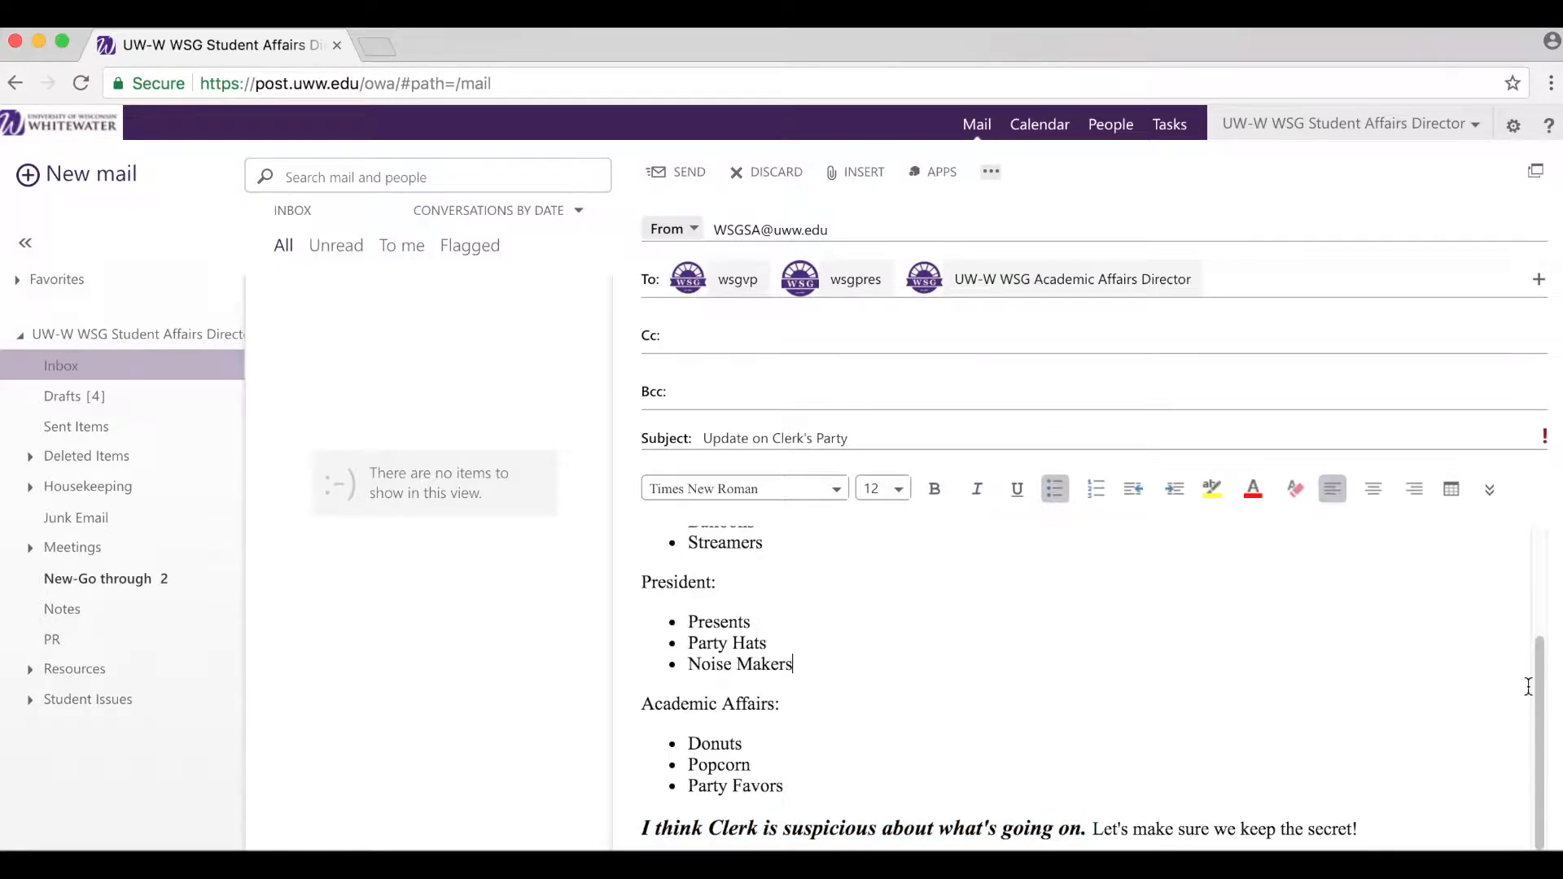
drag(1541, 702, 1541, 757)
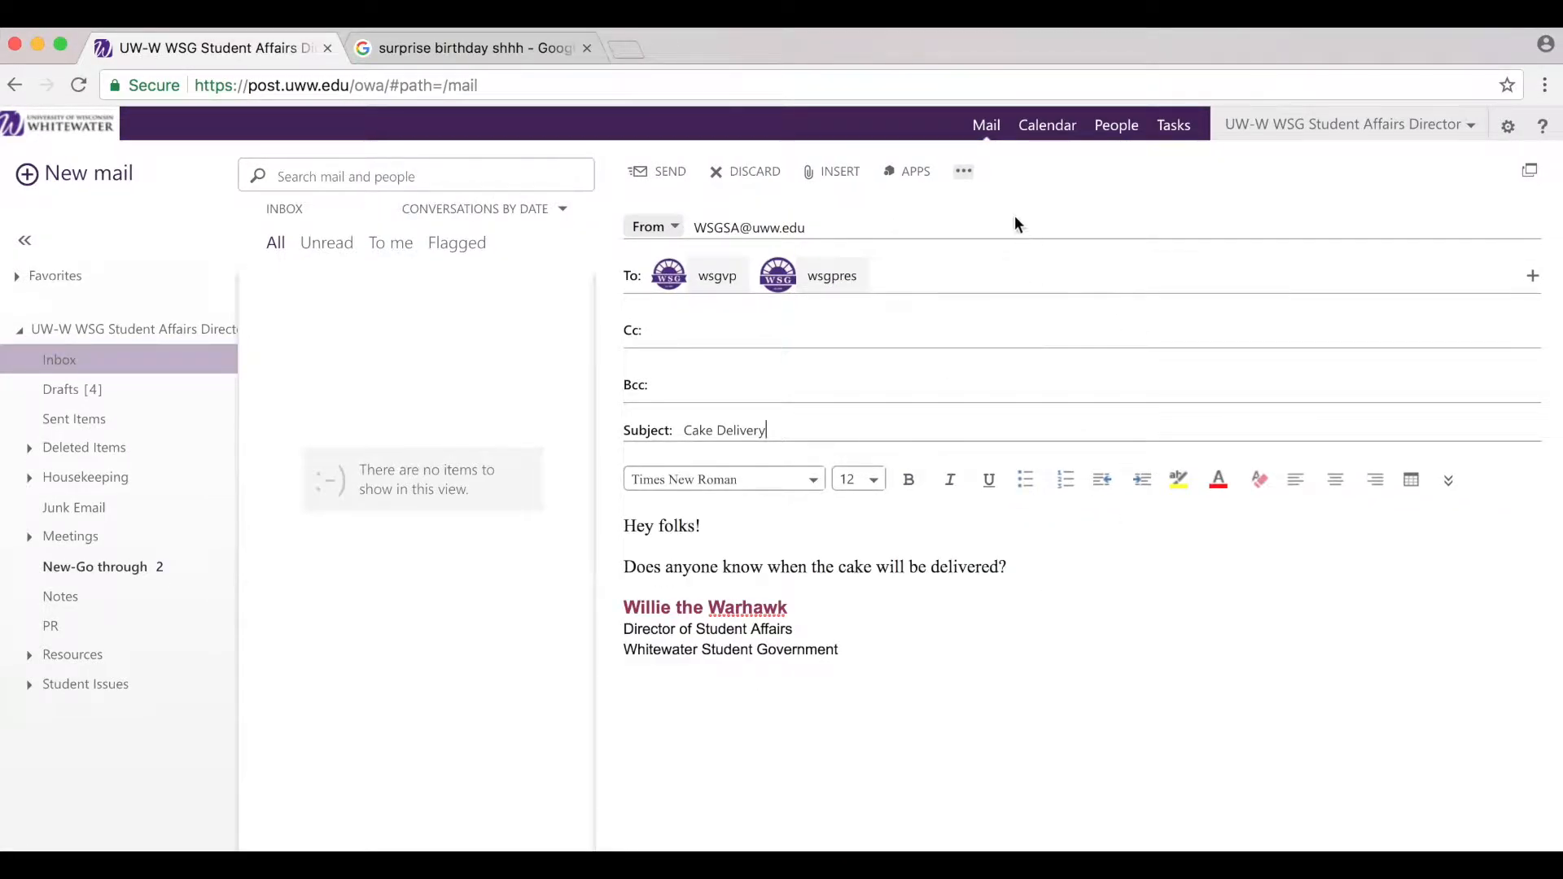
Step: Set the importance of the Cake Delivery message to High
click(965, 173)
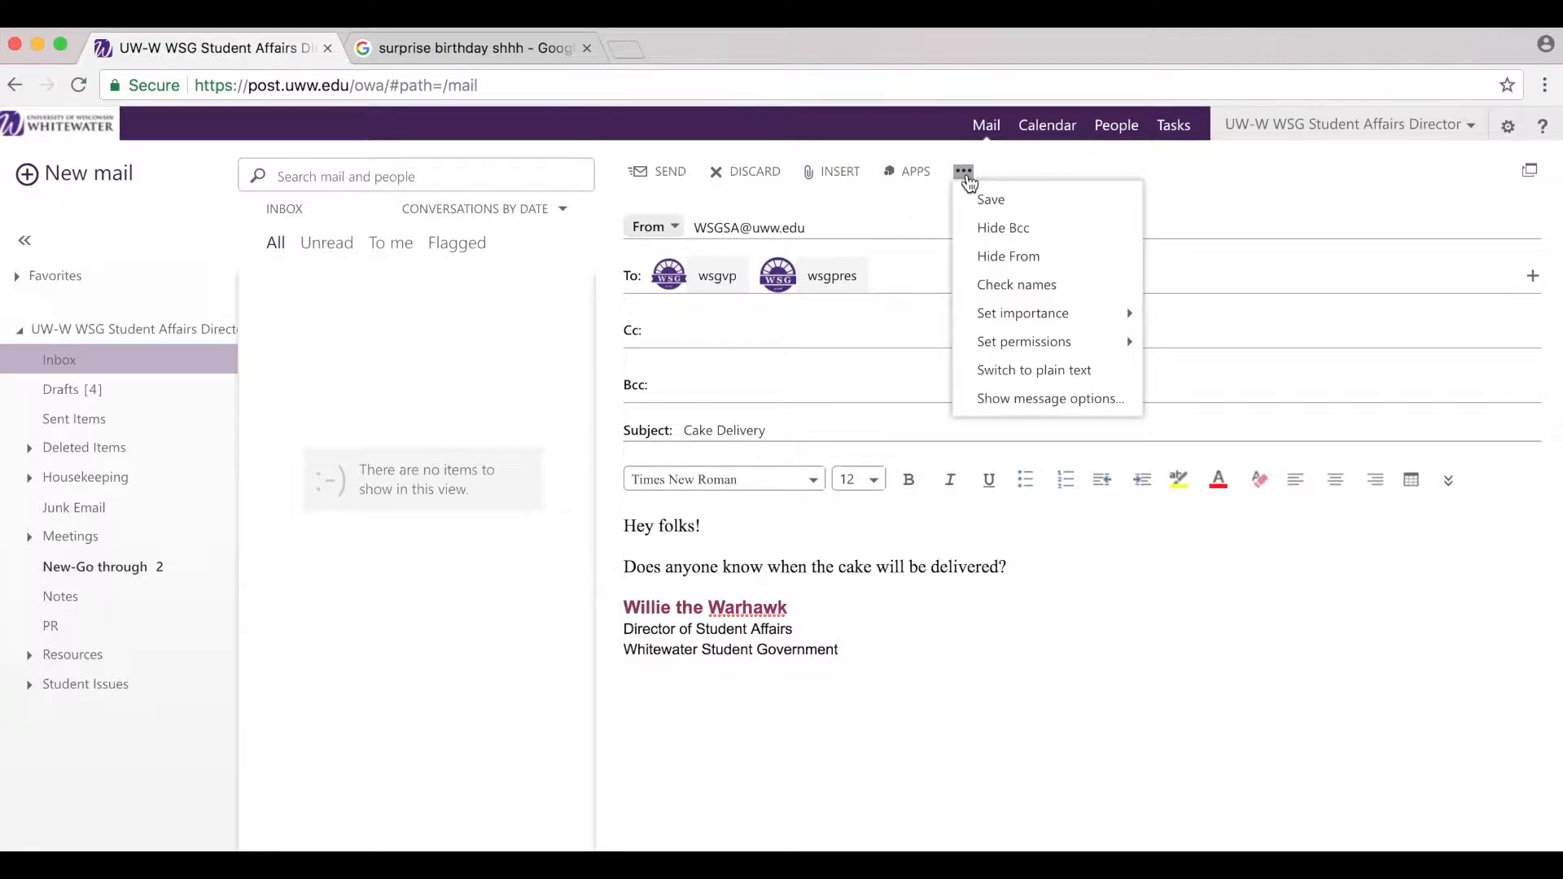
click(1062, 319)
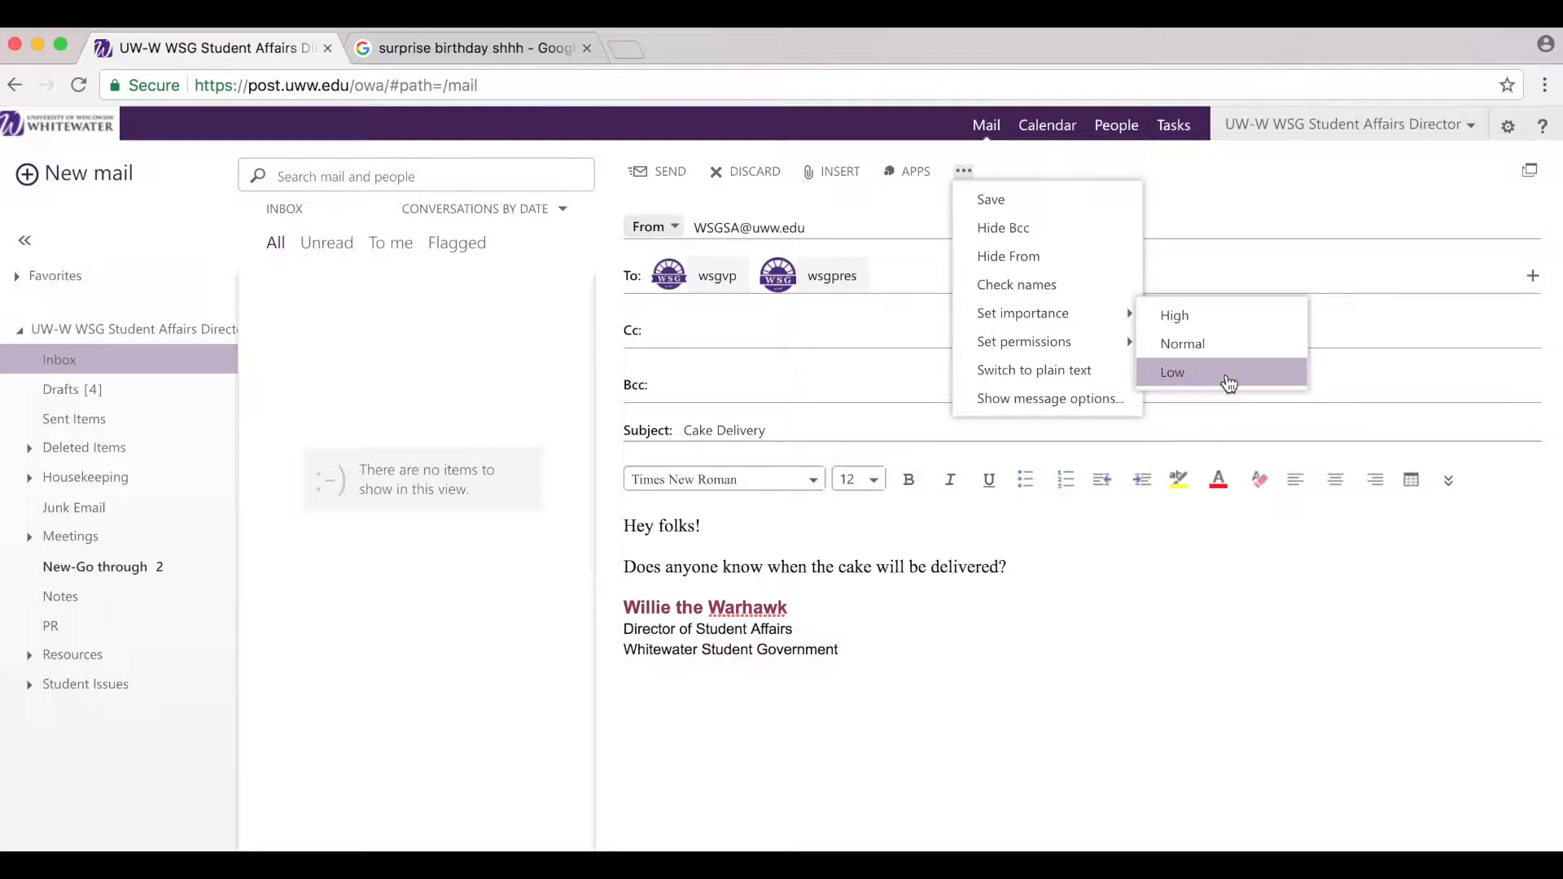
click(1222, 326)
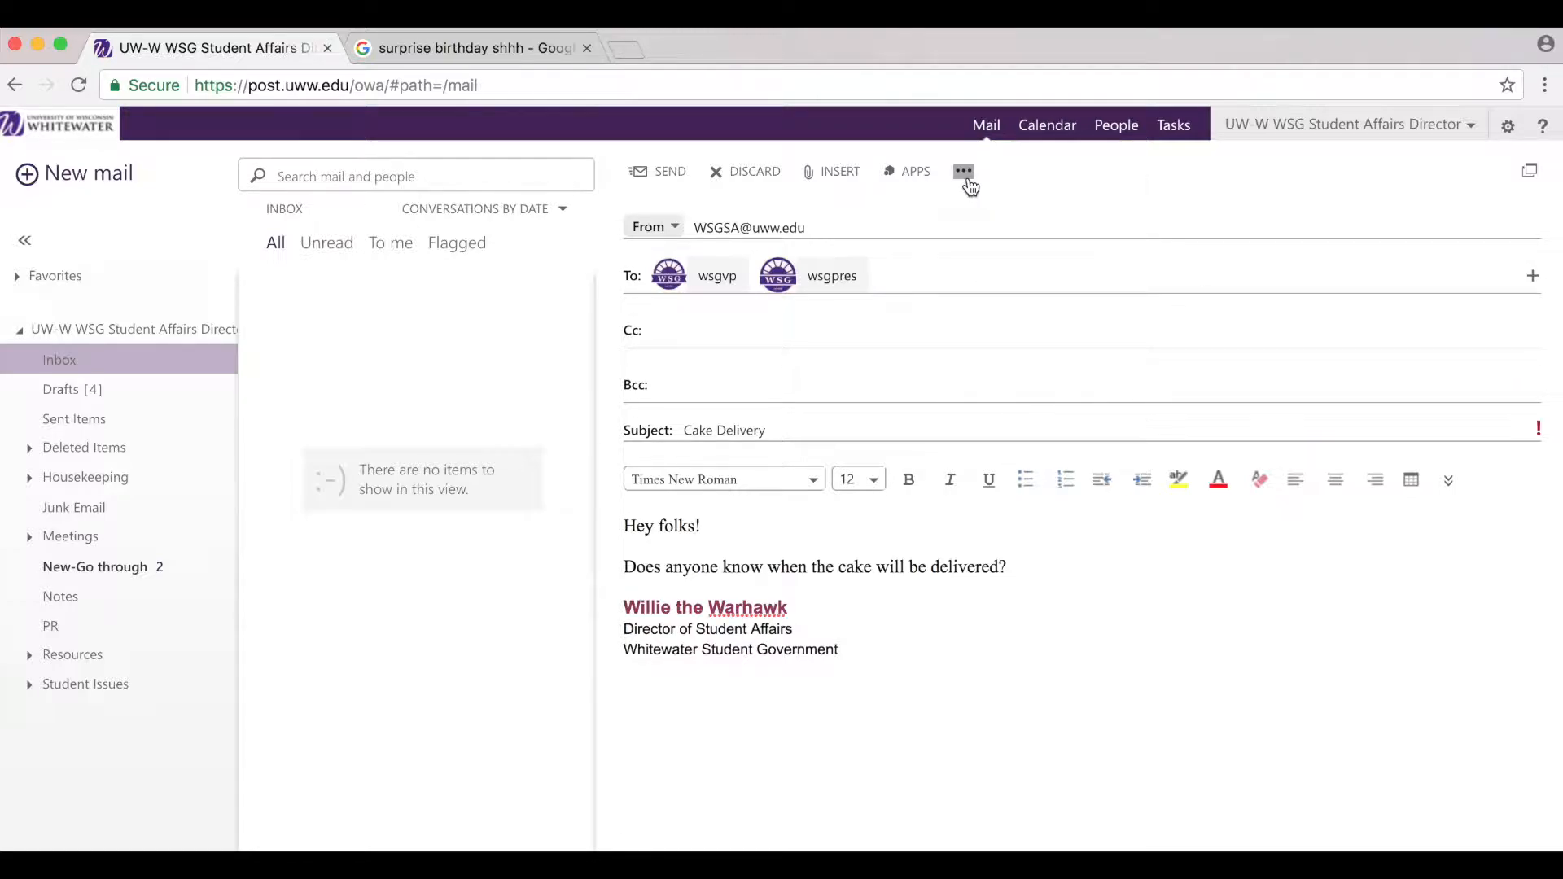
Step: View the permission choices for the Cake Delivery message and request a delivery receipt in its message options
click(964, 172)
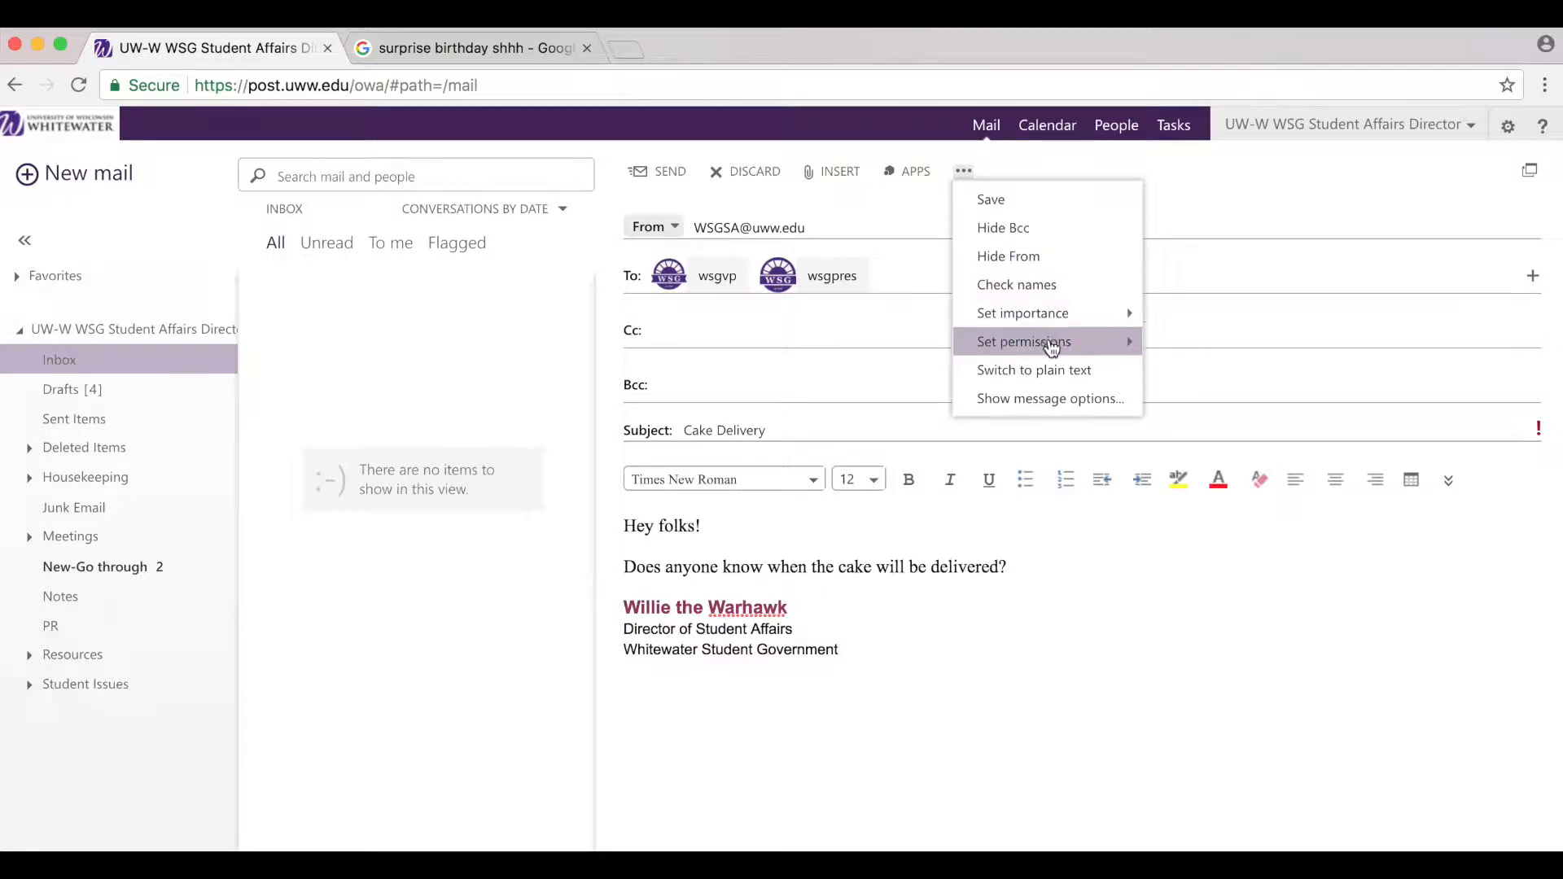
mouse_move(1055, 353)
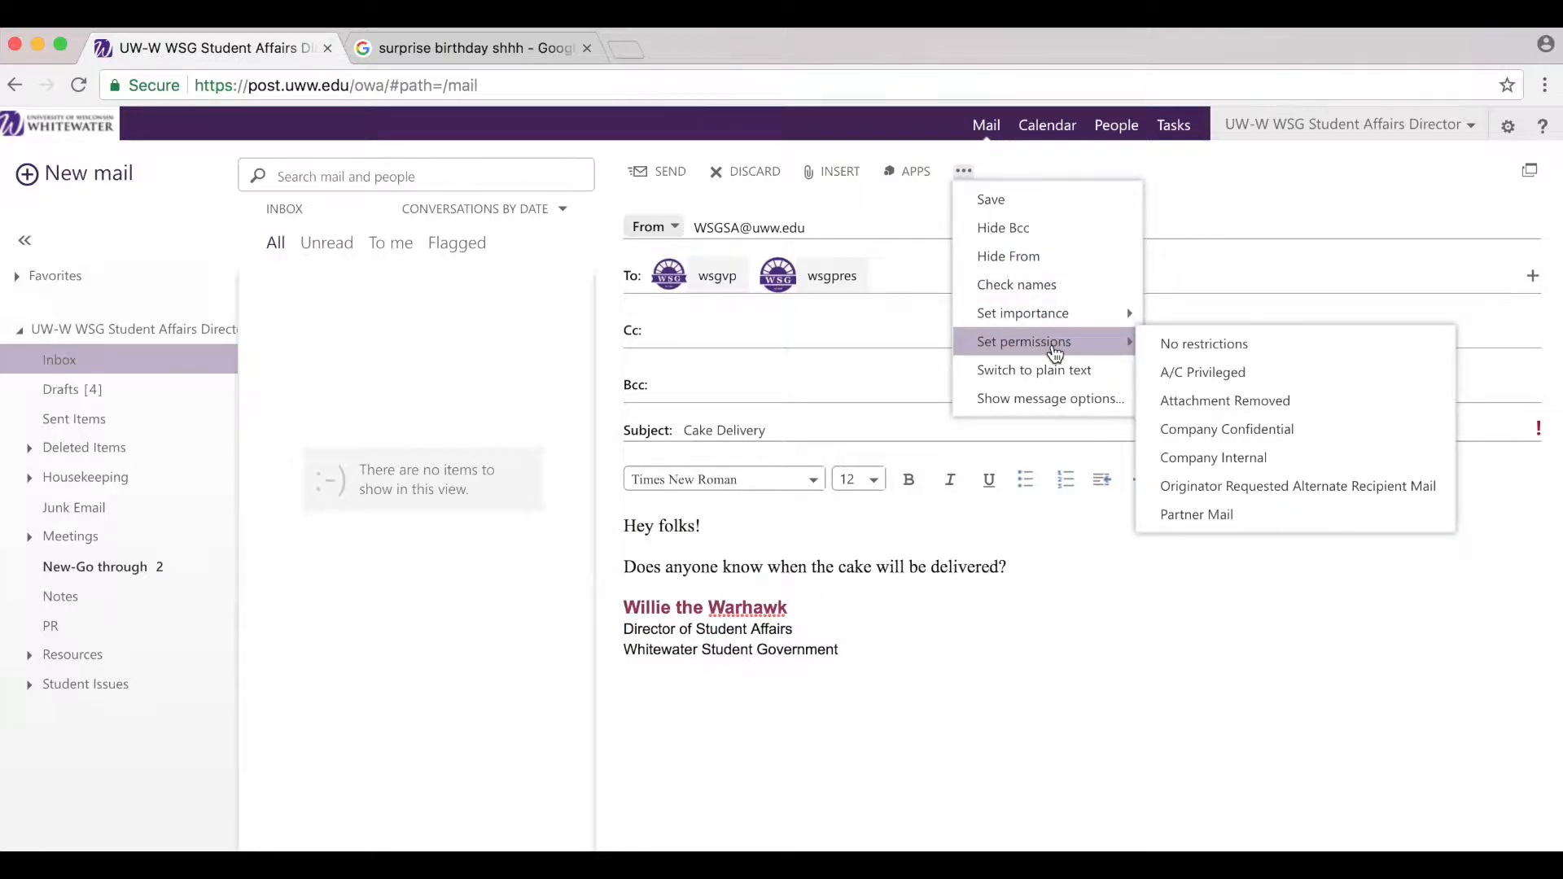
click(1062, 403)
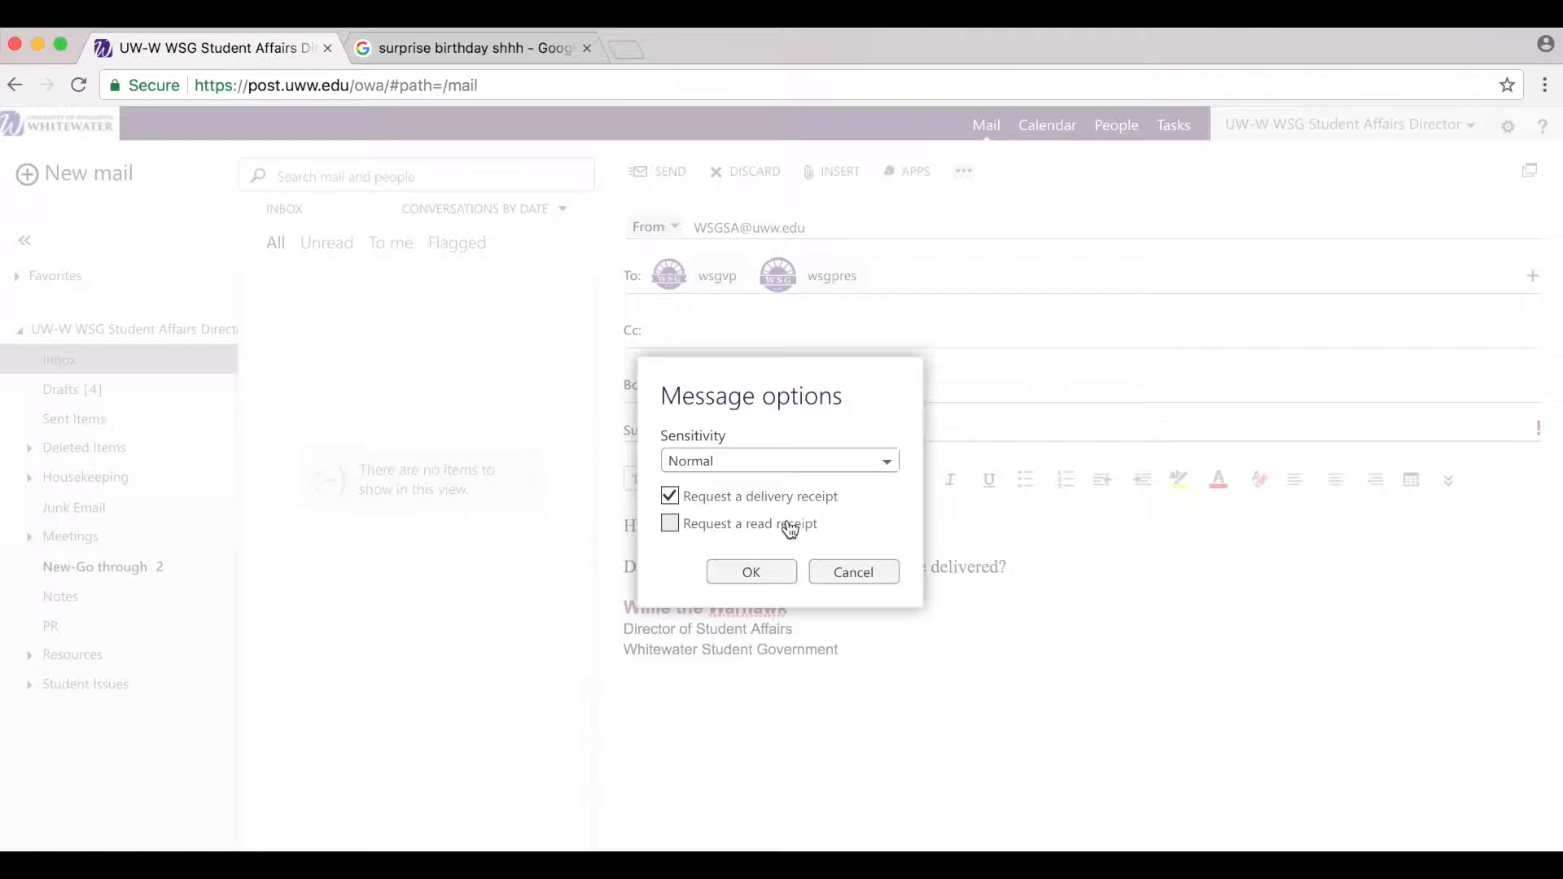
click(777, 579)
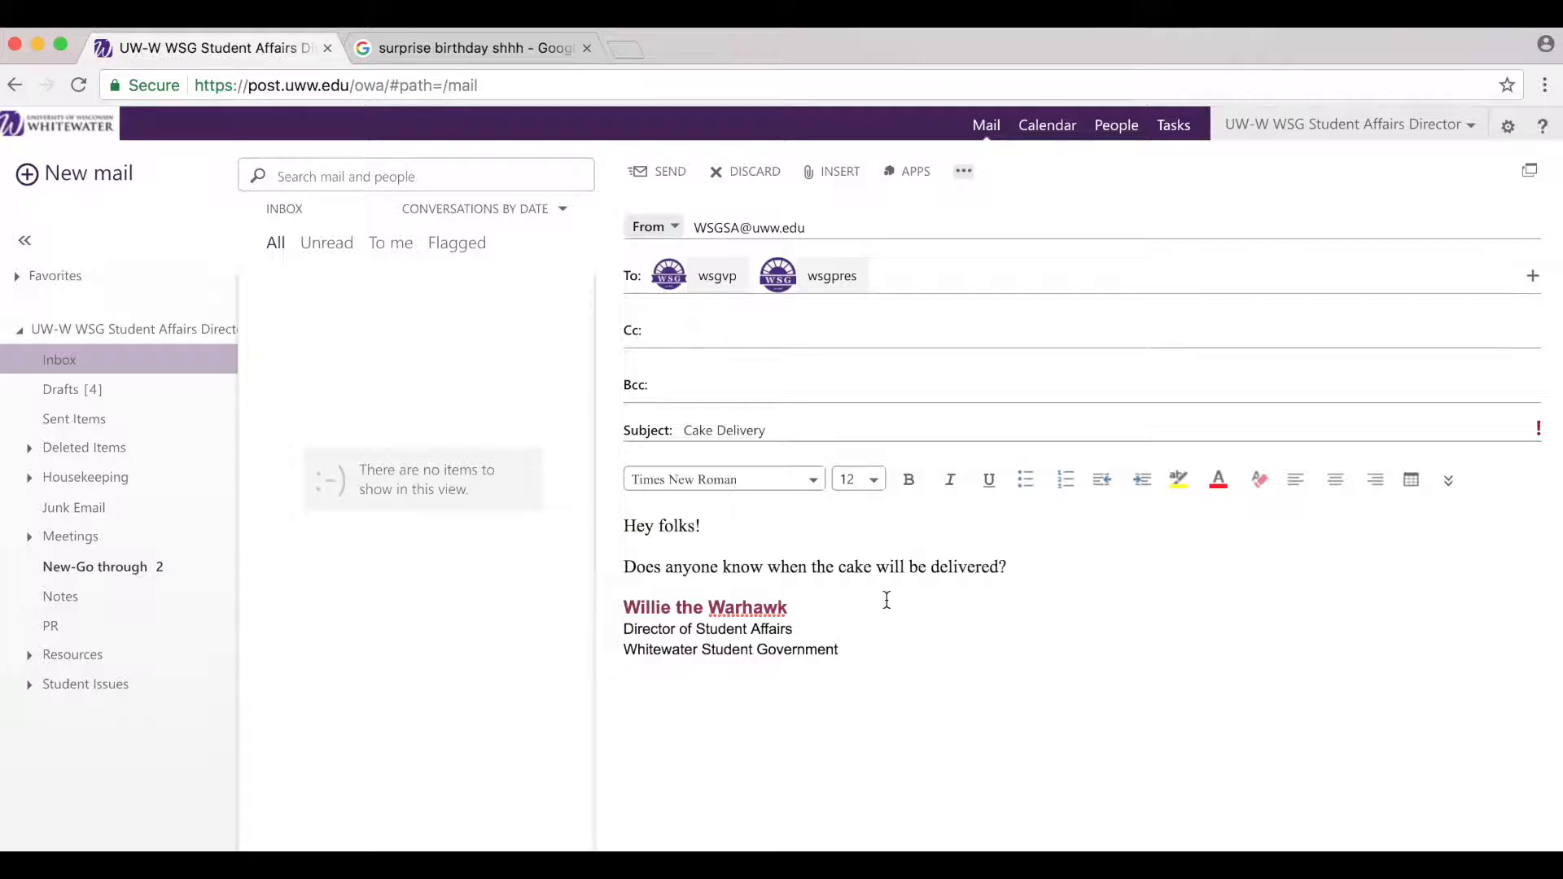
Step: Create a new event in the calendar and open its Scheduling Assistant
click(1048, 128)
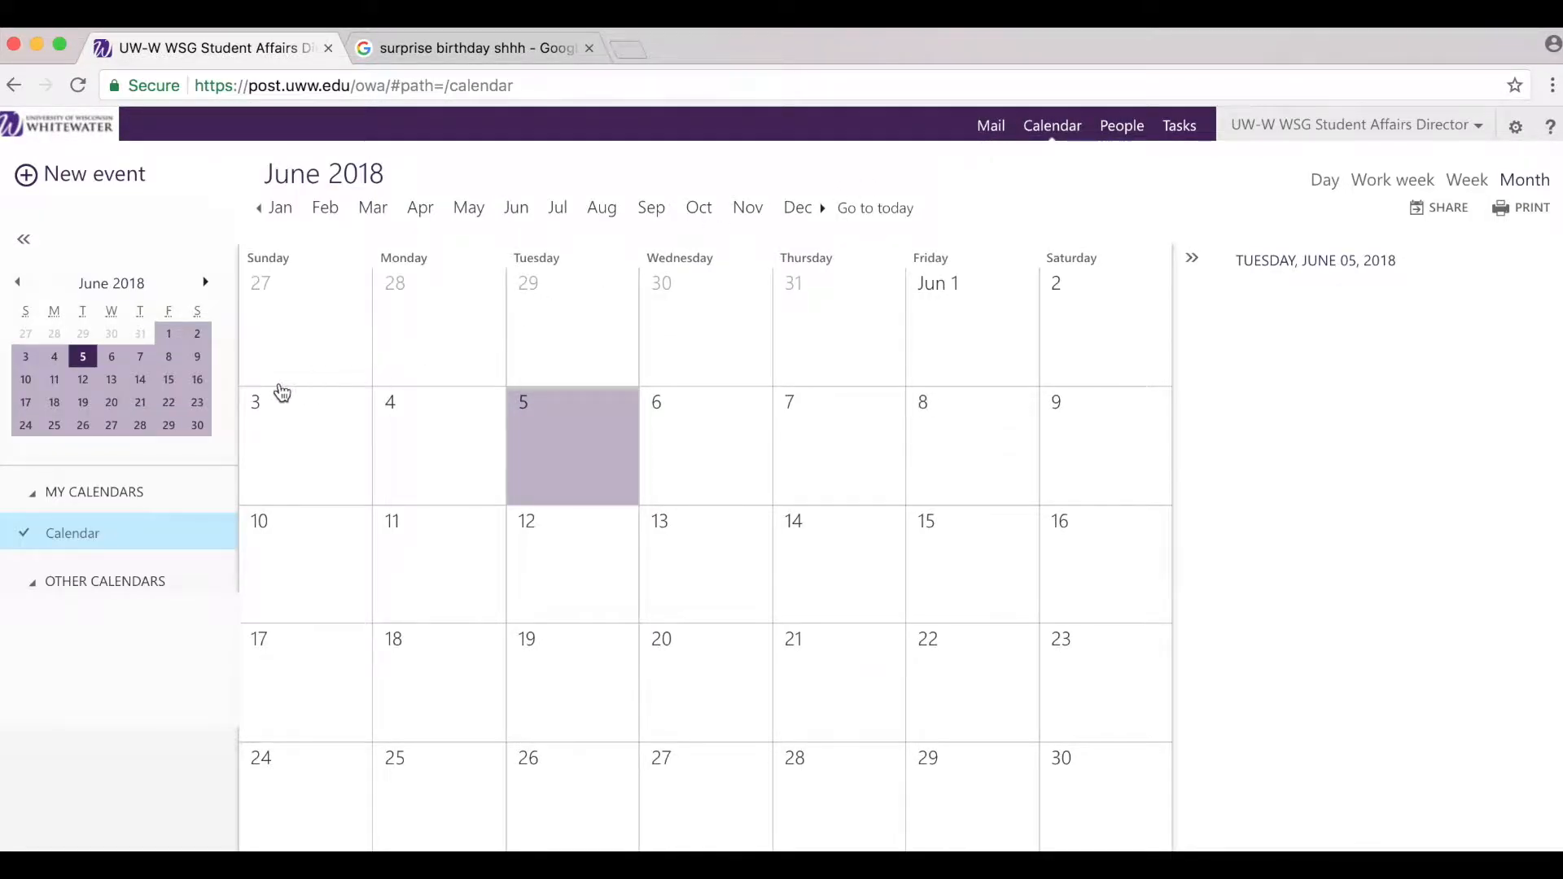
click(52, 175)
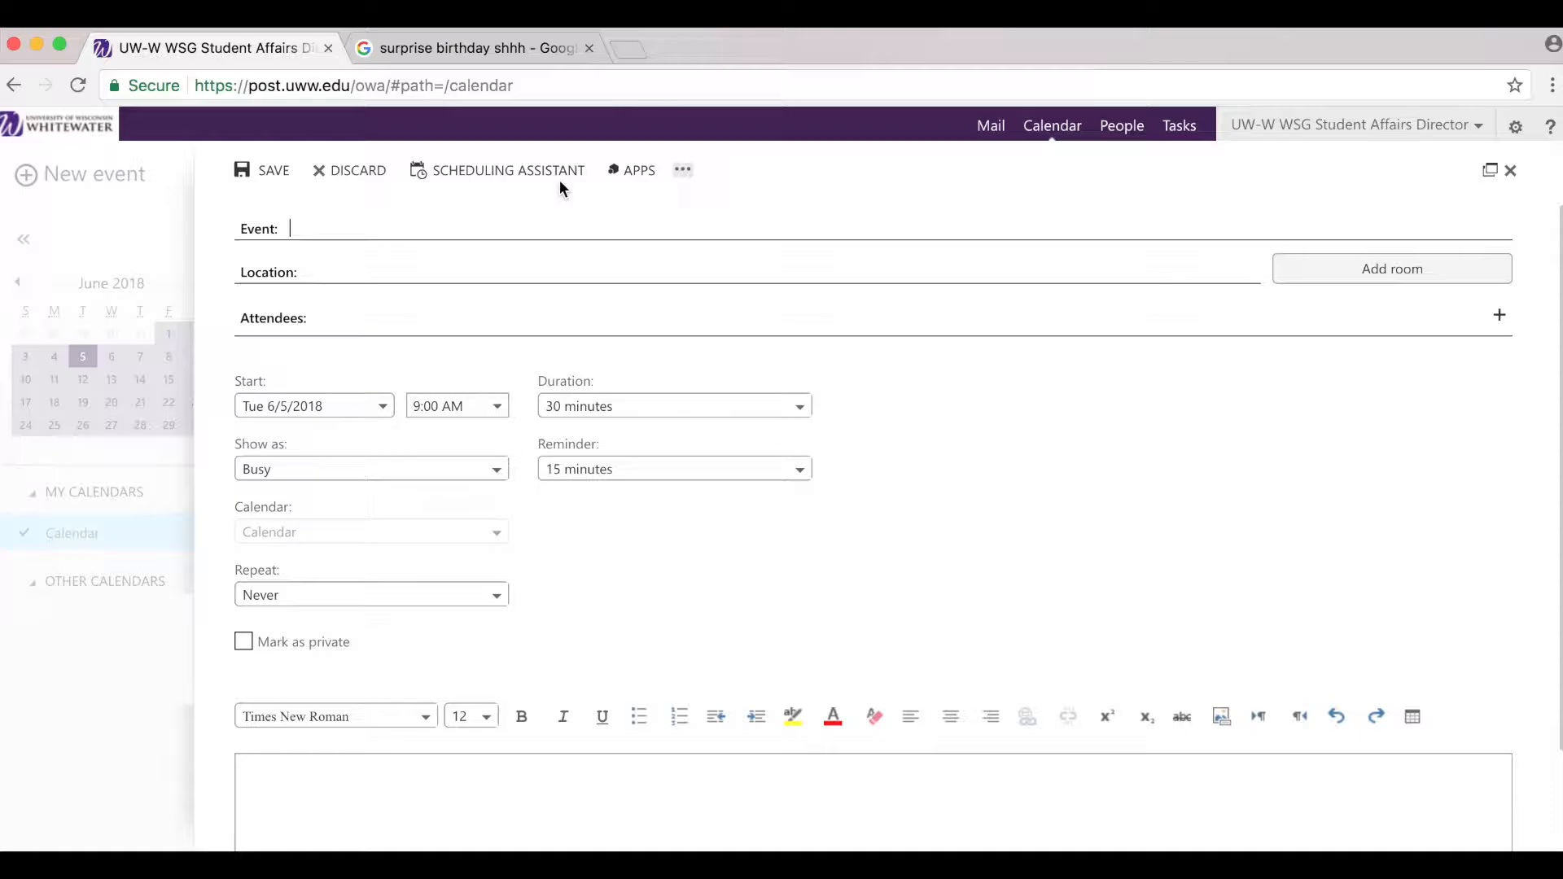
click(507, 171)
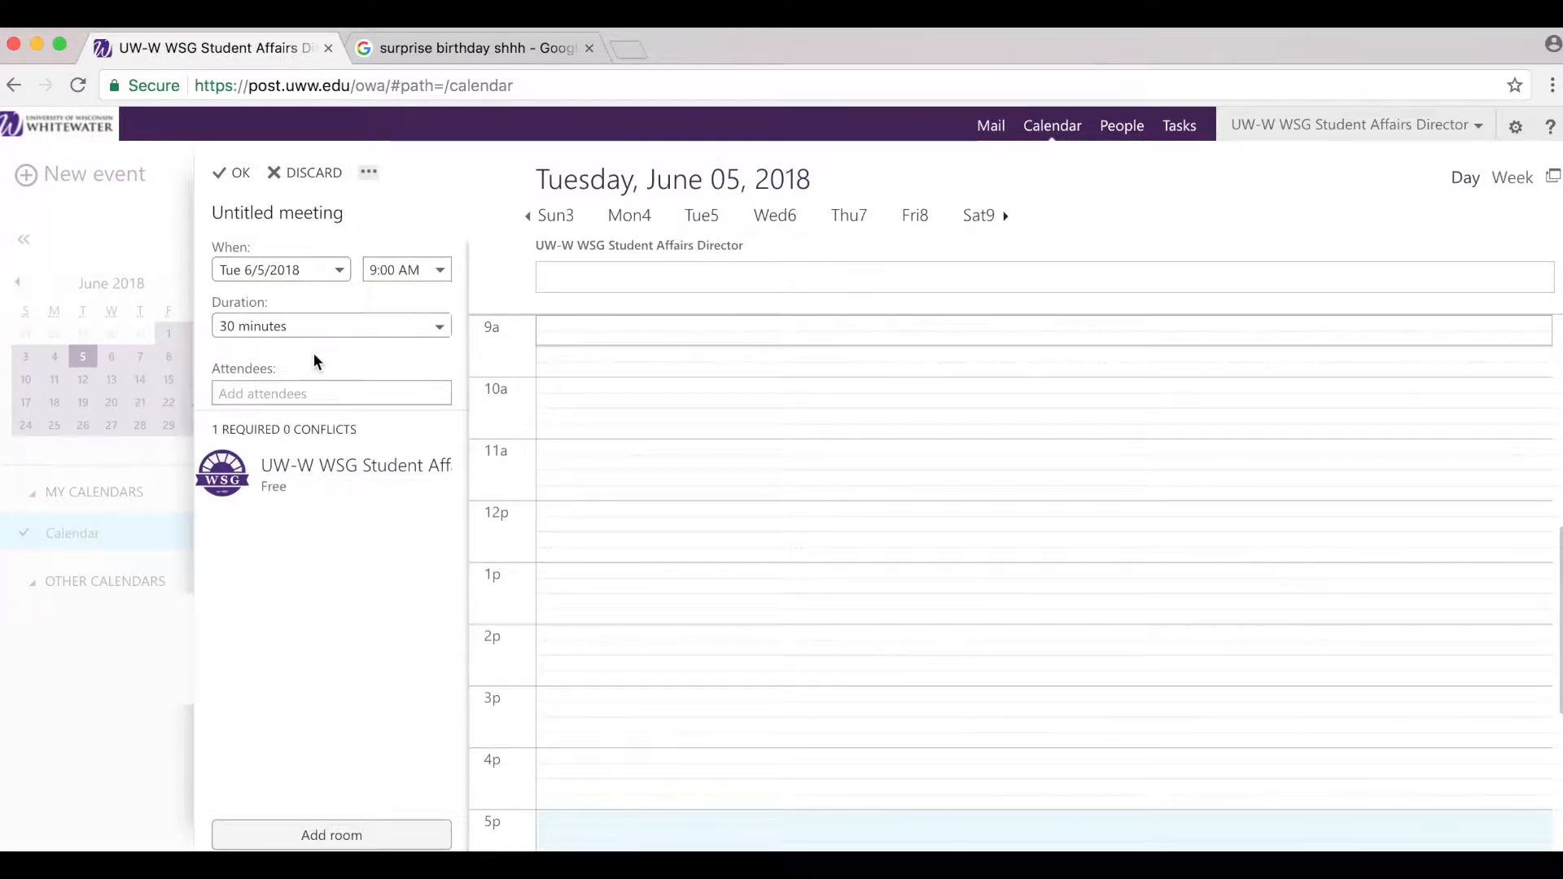
Step: Add the WSG Vice President, WSG President and WSG Academic Affairs Director as attendees of the meeting
click(339, 398)
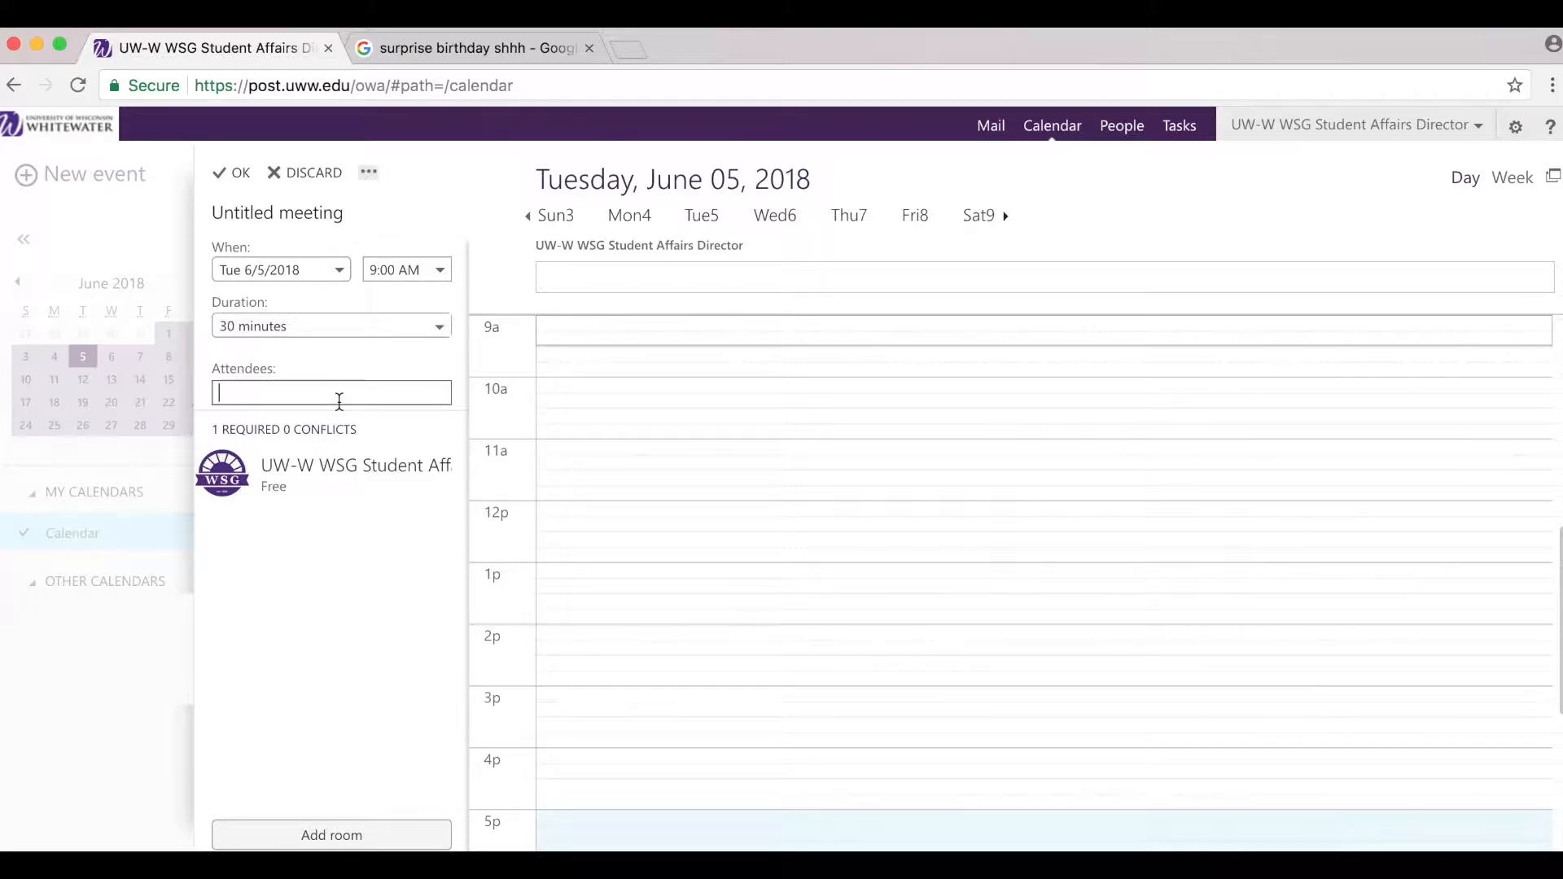
text(wsgvp)
key(Return)
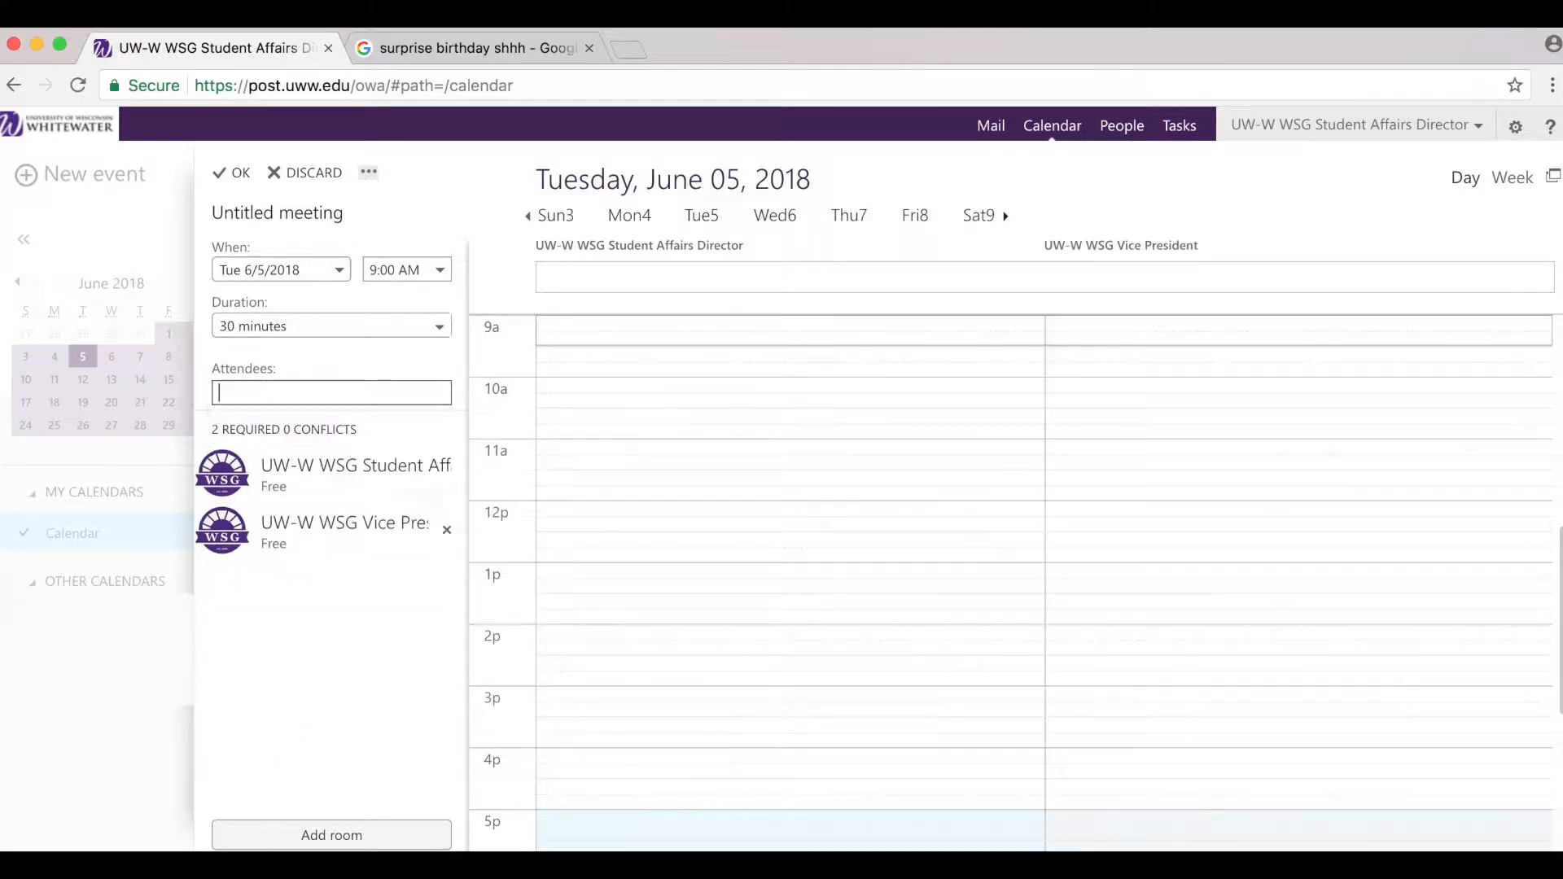
text(pre)
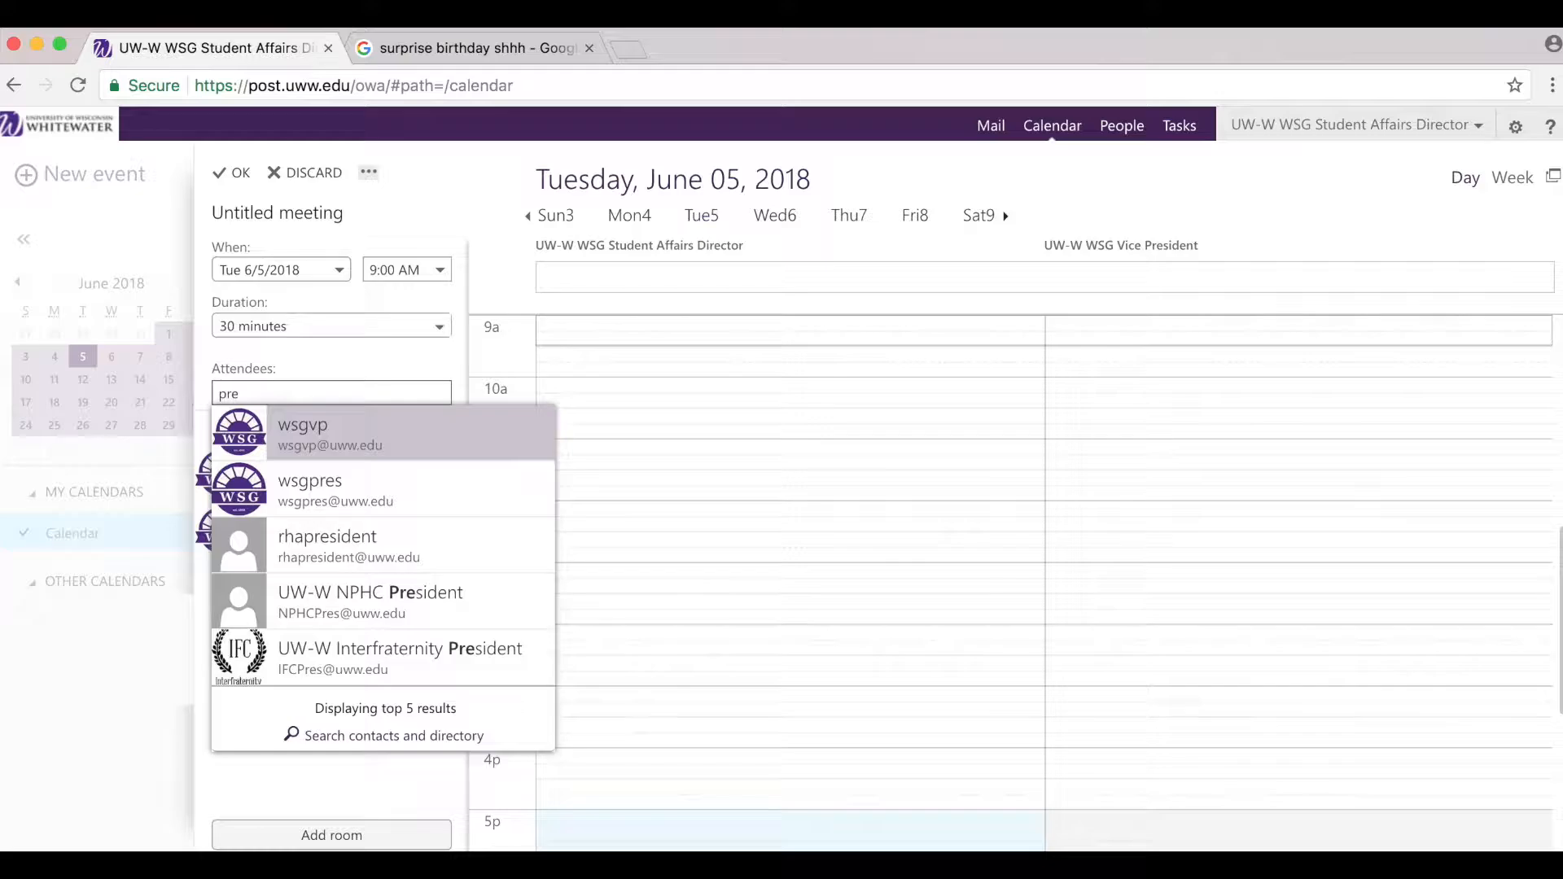
key(Down)
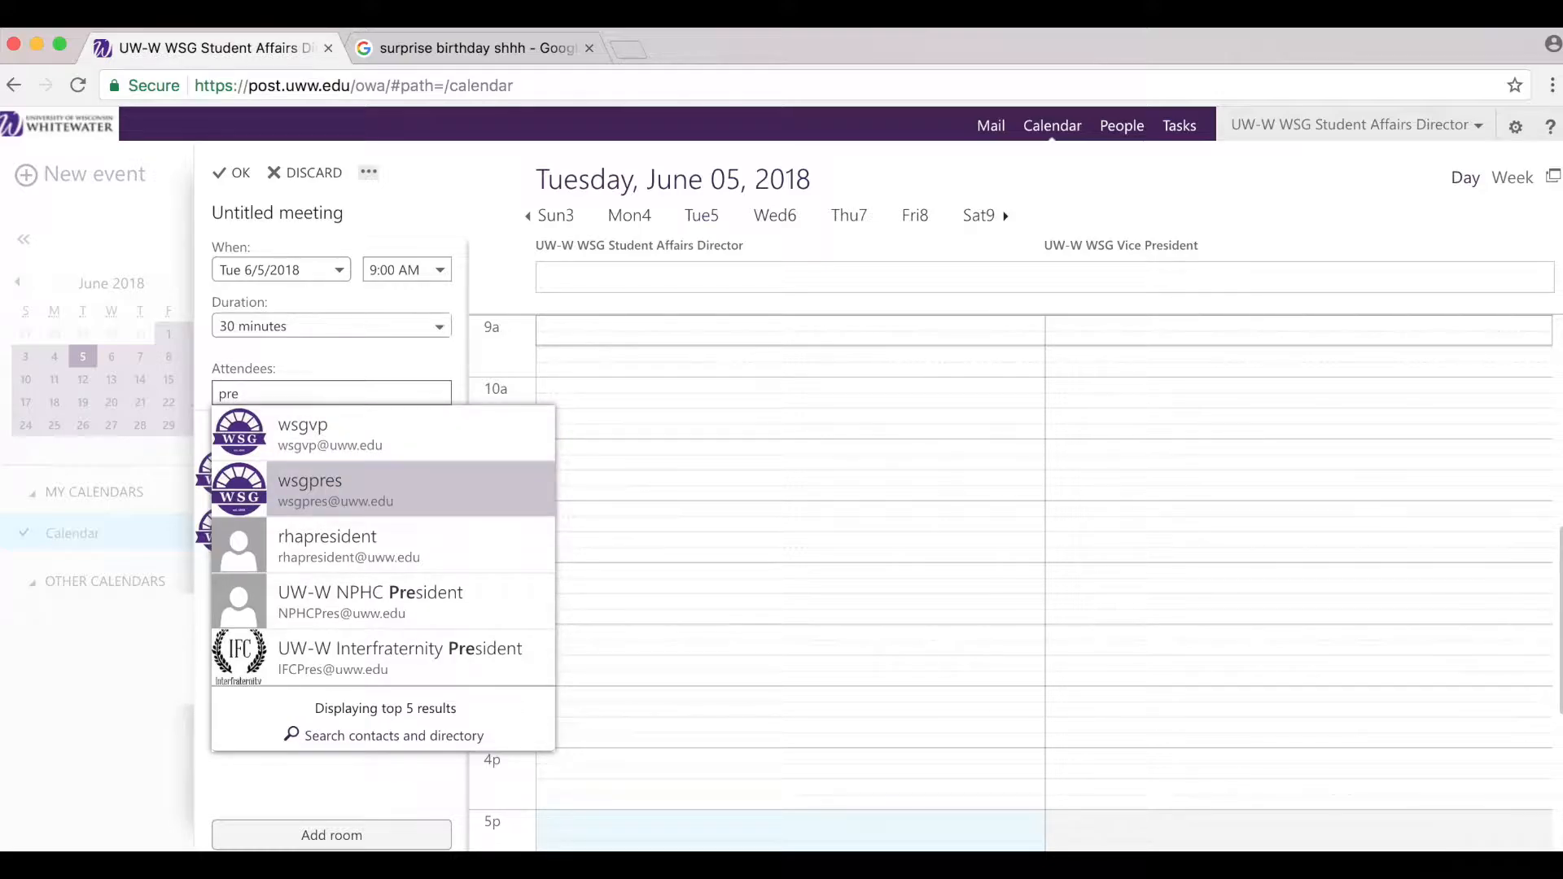
key(Return)
text(academ)
key(Return)
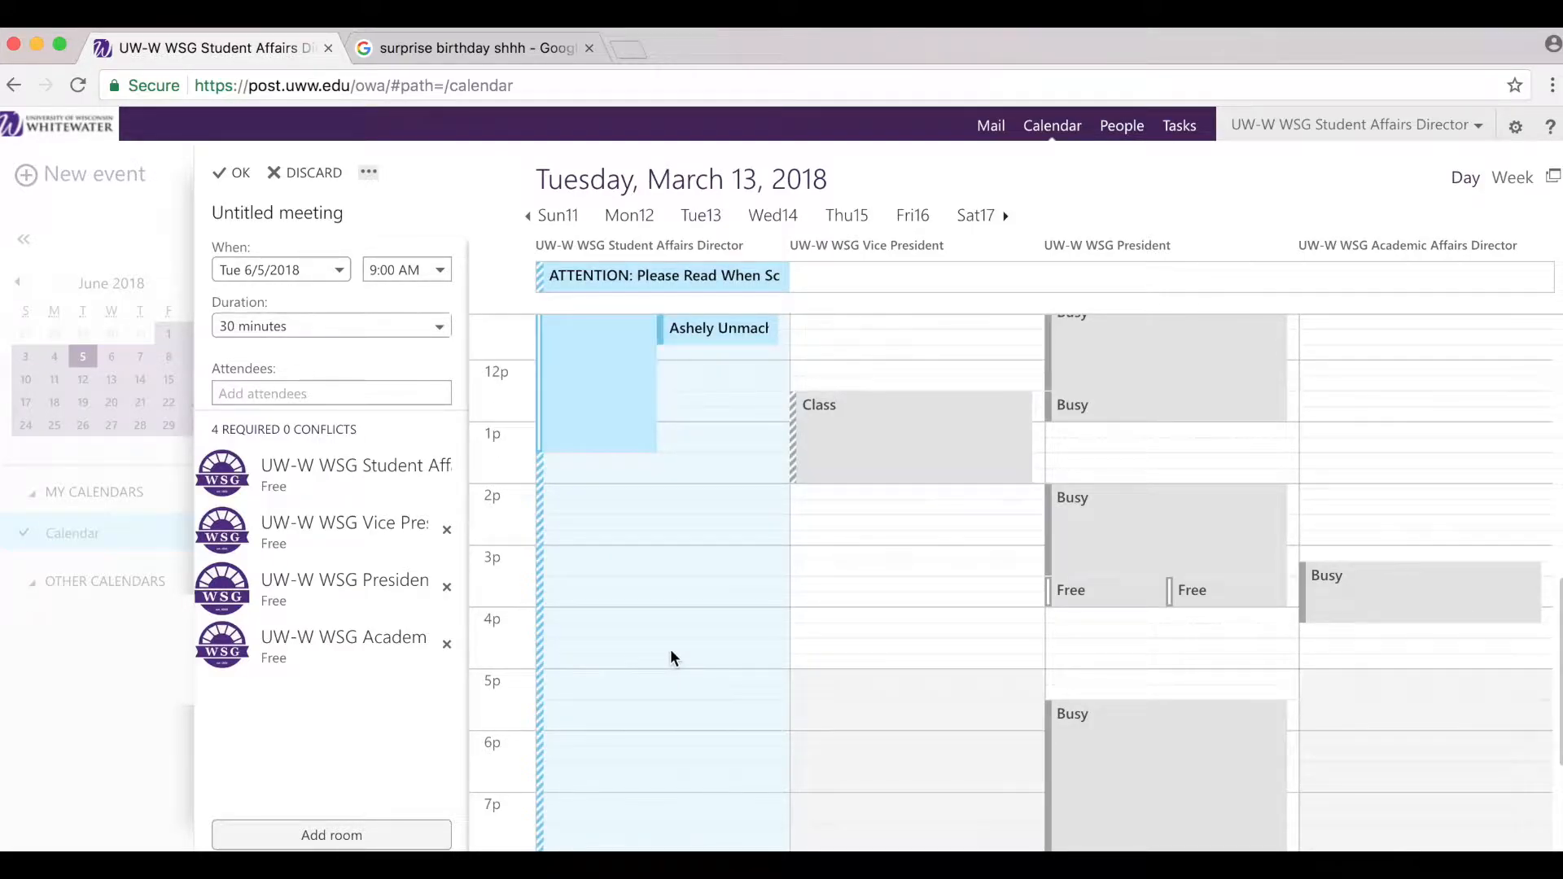
Step: Try the meeting at 5:15 PM and 5:30 PM on Tuesday, March 13, 2018 against the attendees' availability
click(685, 683)
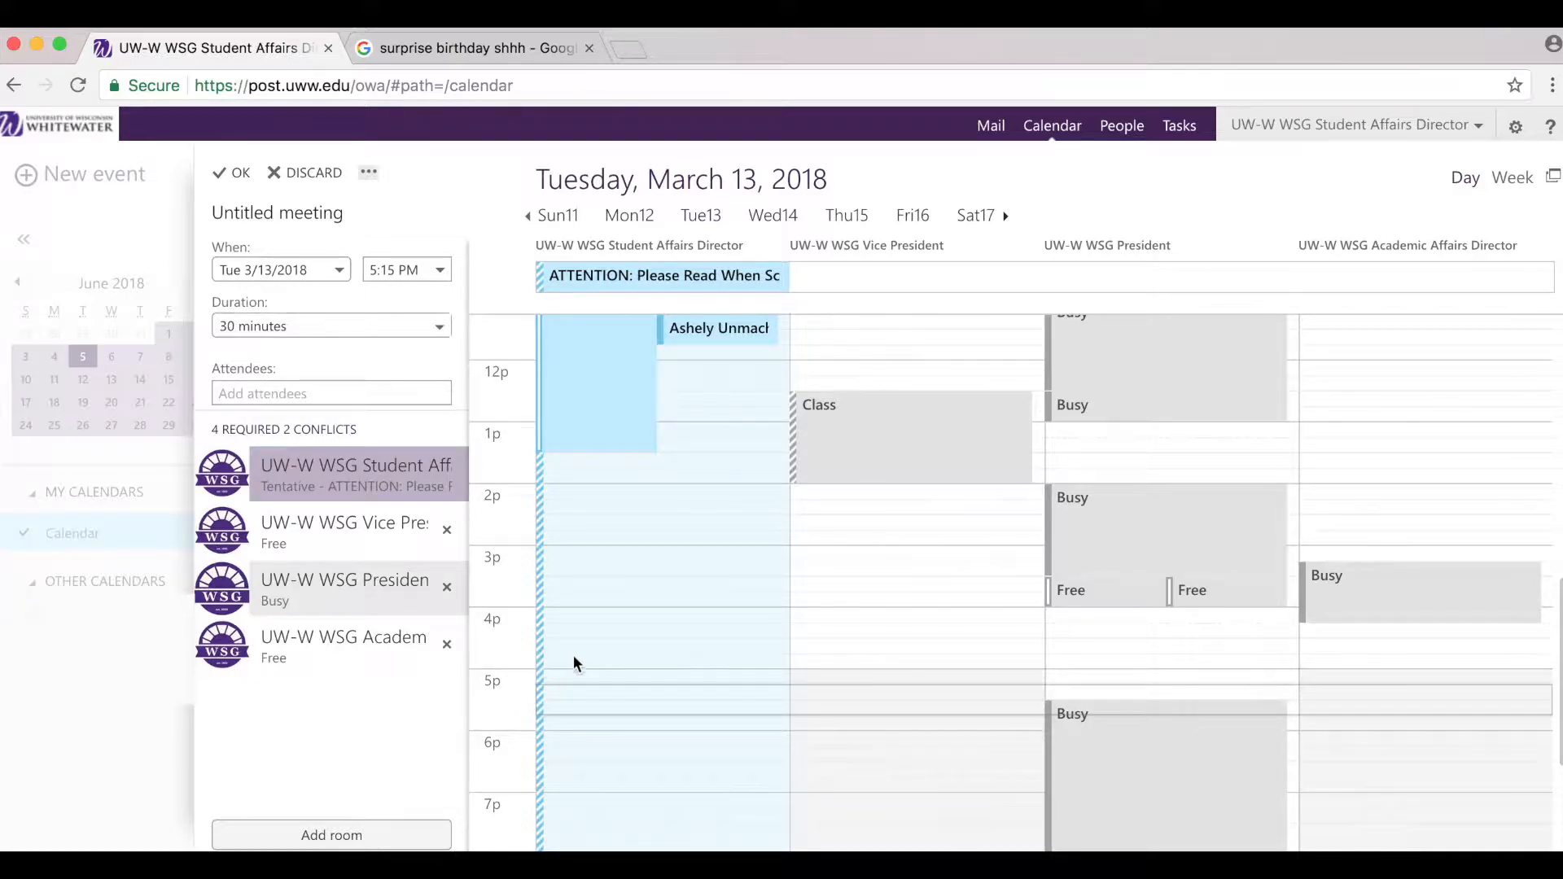
click(1133, 710)
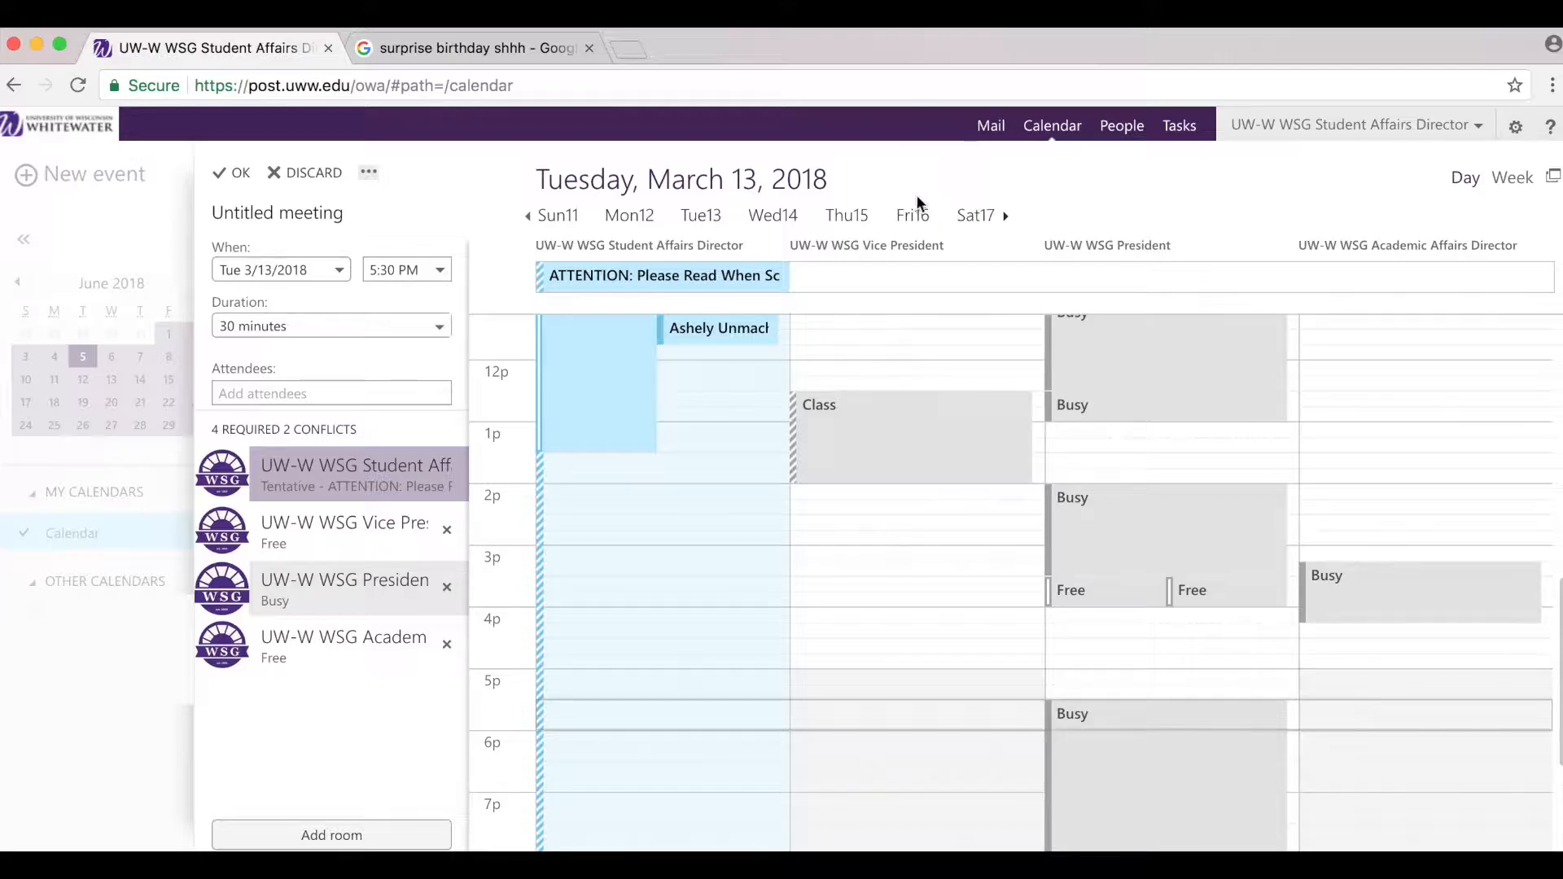
Step: Browse the attendees' availability by week and place the meeting on Saturday, September 1, 2018 at 1:00 PM
click(1522, 184)
click(1091, 216)
click(1091, 217)
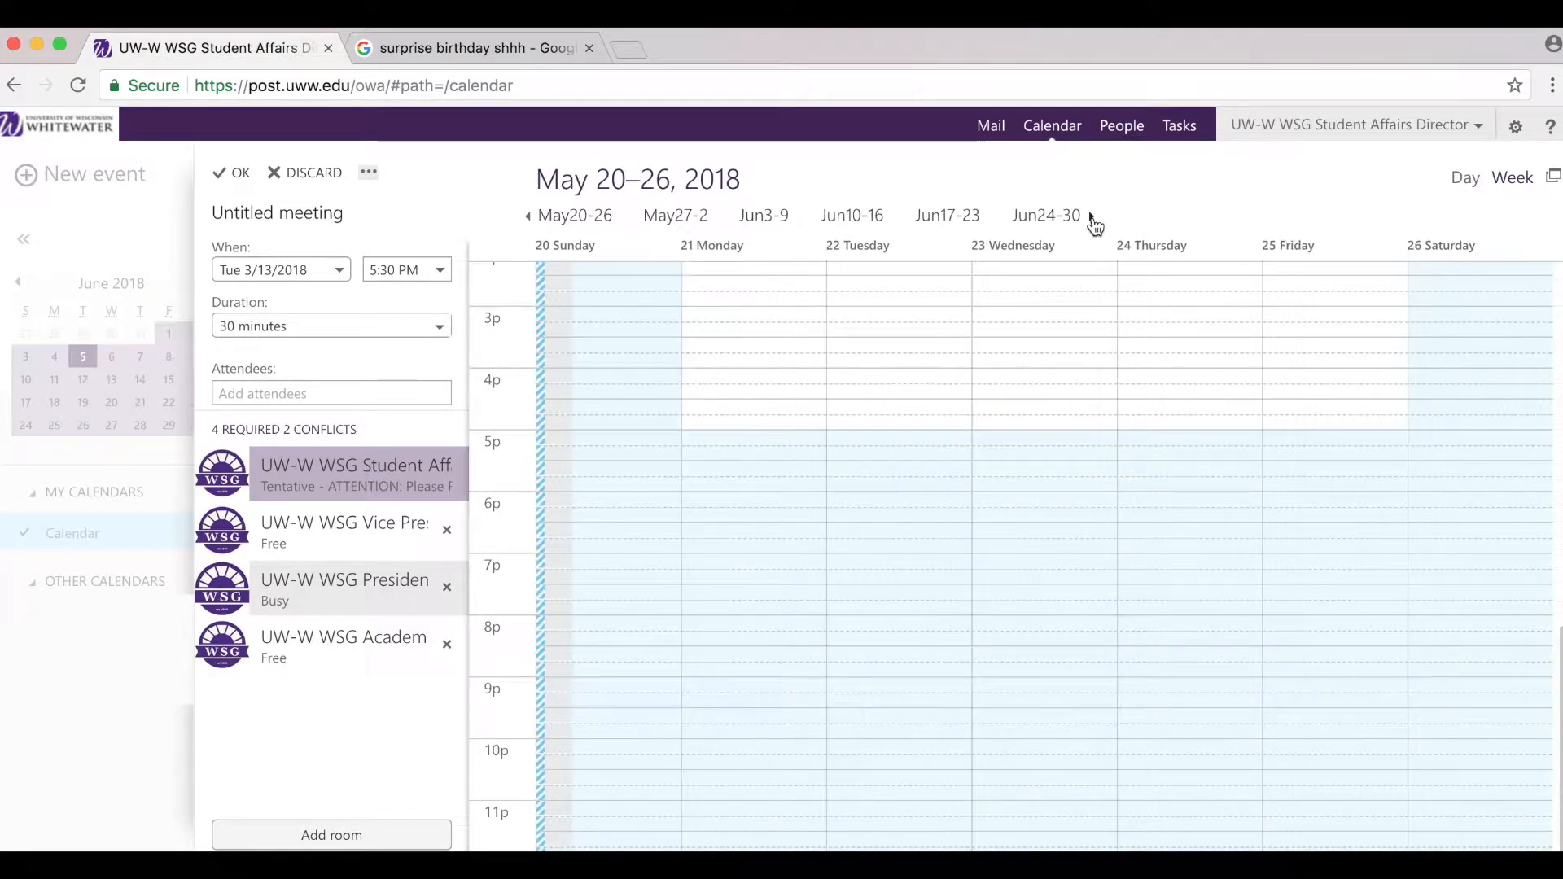
click(1091, 217)
click(1091, 217)
click(774, 218)
click(1479, 368)
click(1468, 444)
drag(1560, 681, 1547, 491)
click(1478, 656)
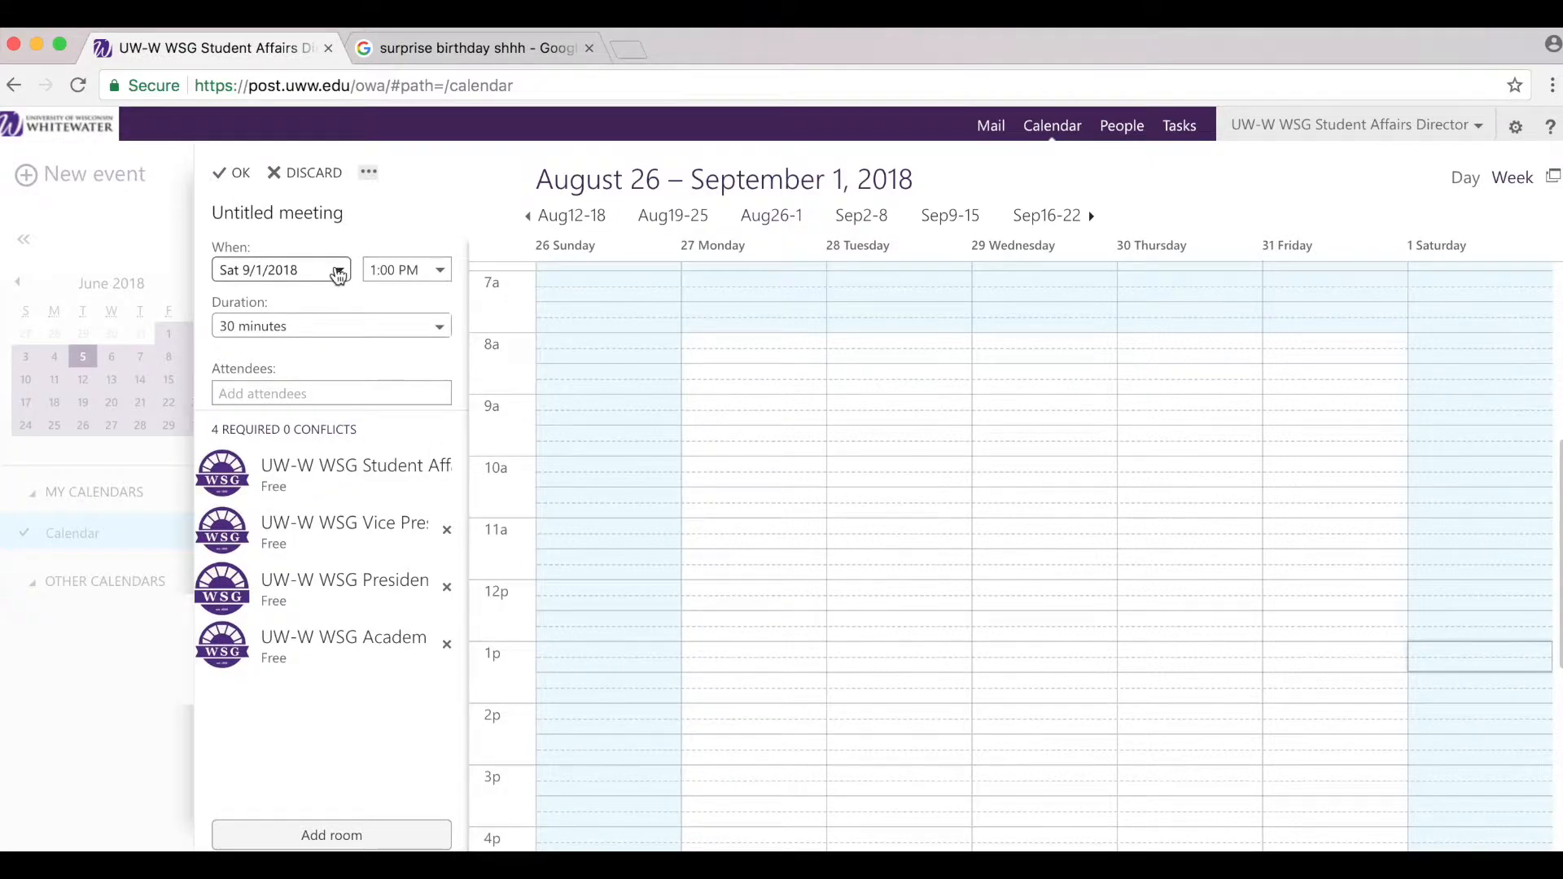
Step: Set the meeting's start time to 9:00 AM and accept the schedule
click(418, 269)
text(9:00 AM)
click(234, 174)
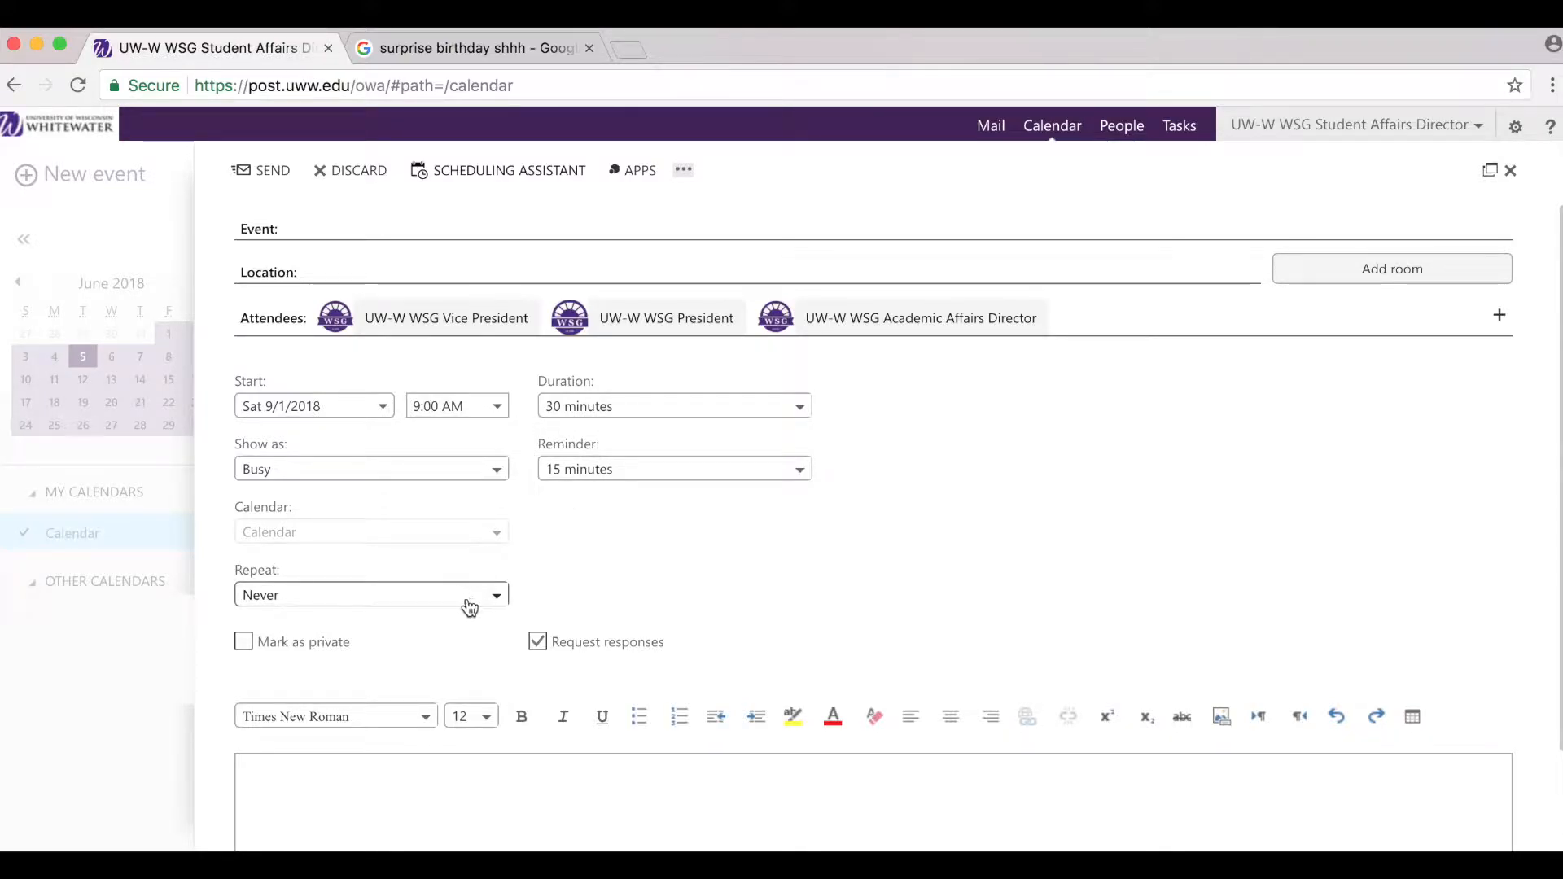
Step: Mark the event as private and view its repeat choices without changing them
click(350, 643)
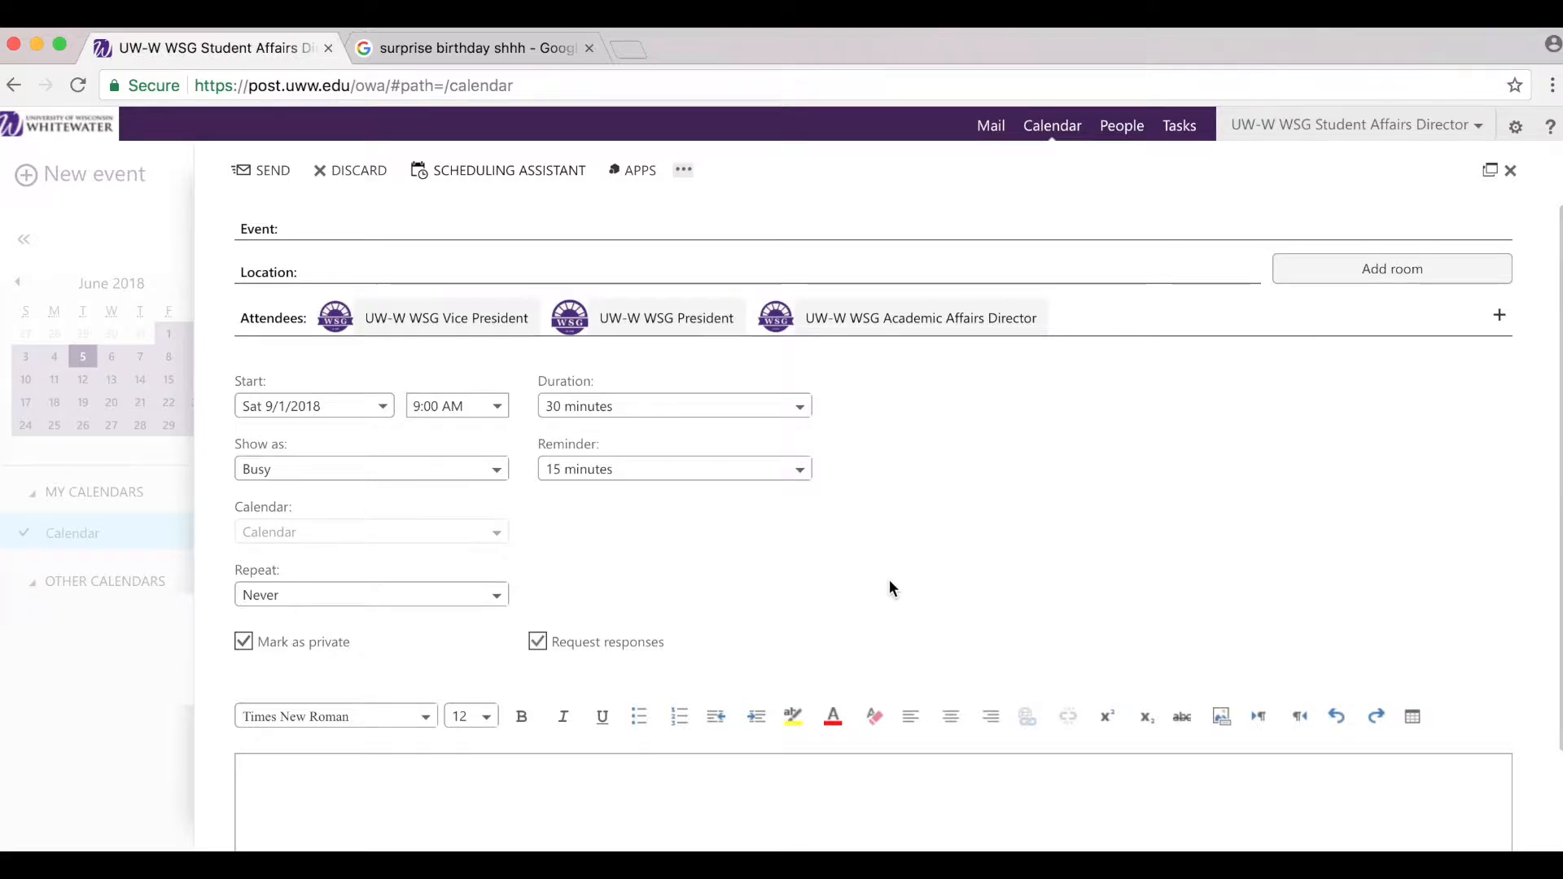
click(391, 605)
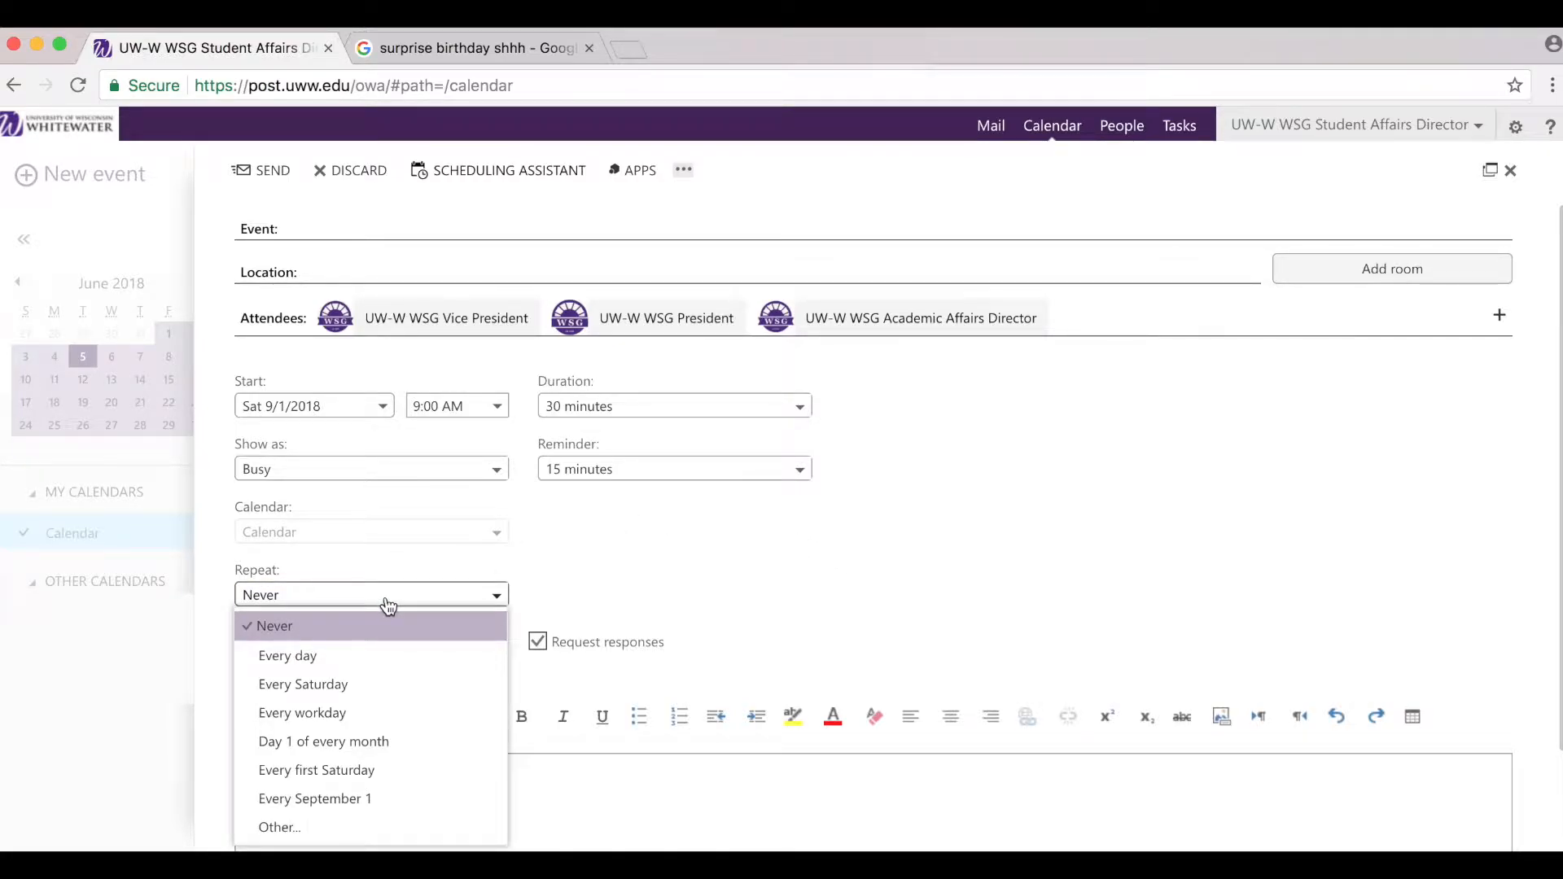
click(708, 535)
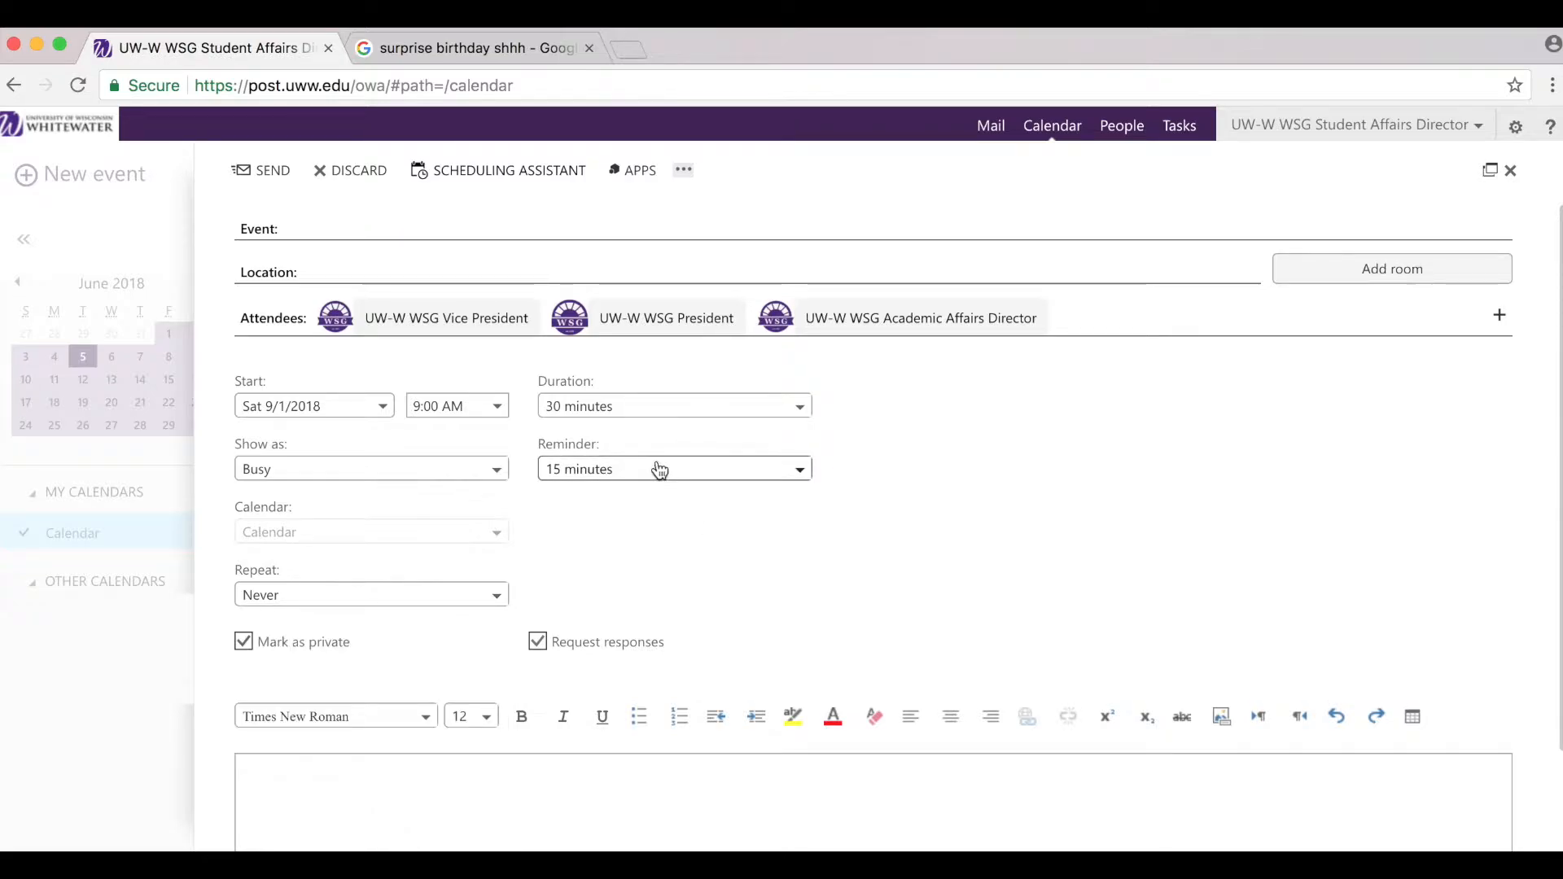
Step: Set the event's duration to 2 hours and its reminder to 1 day, showing the time as Busy
click(633, 408)
click(631, 546)
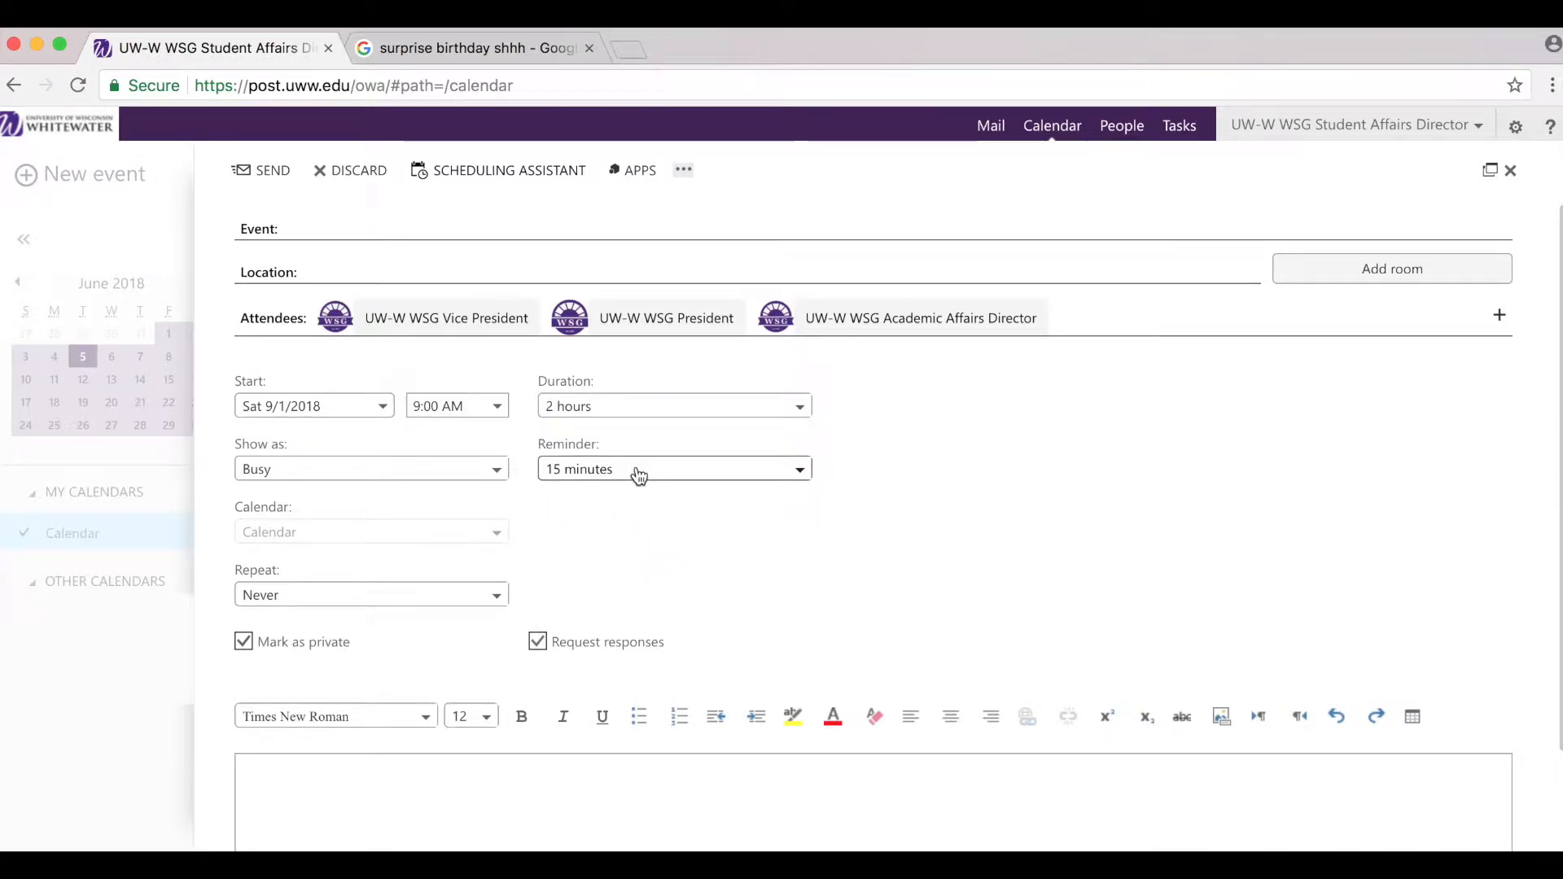
click(637, 473)
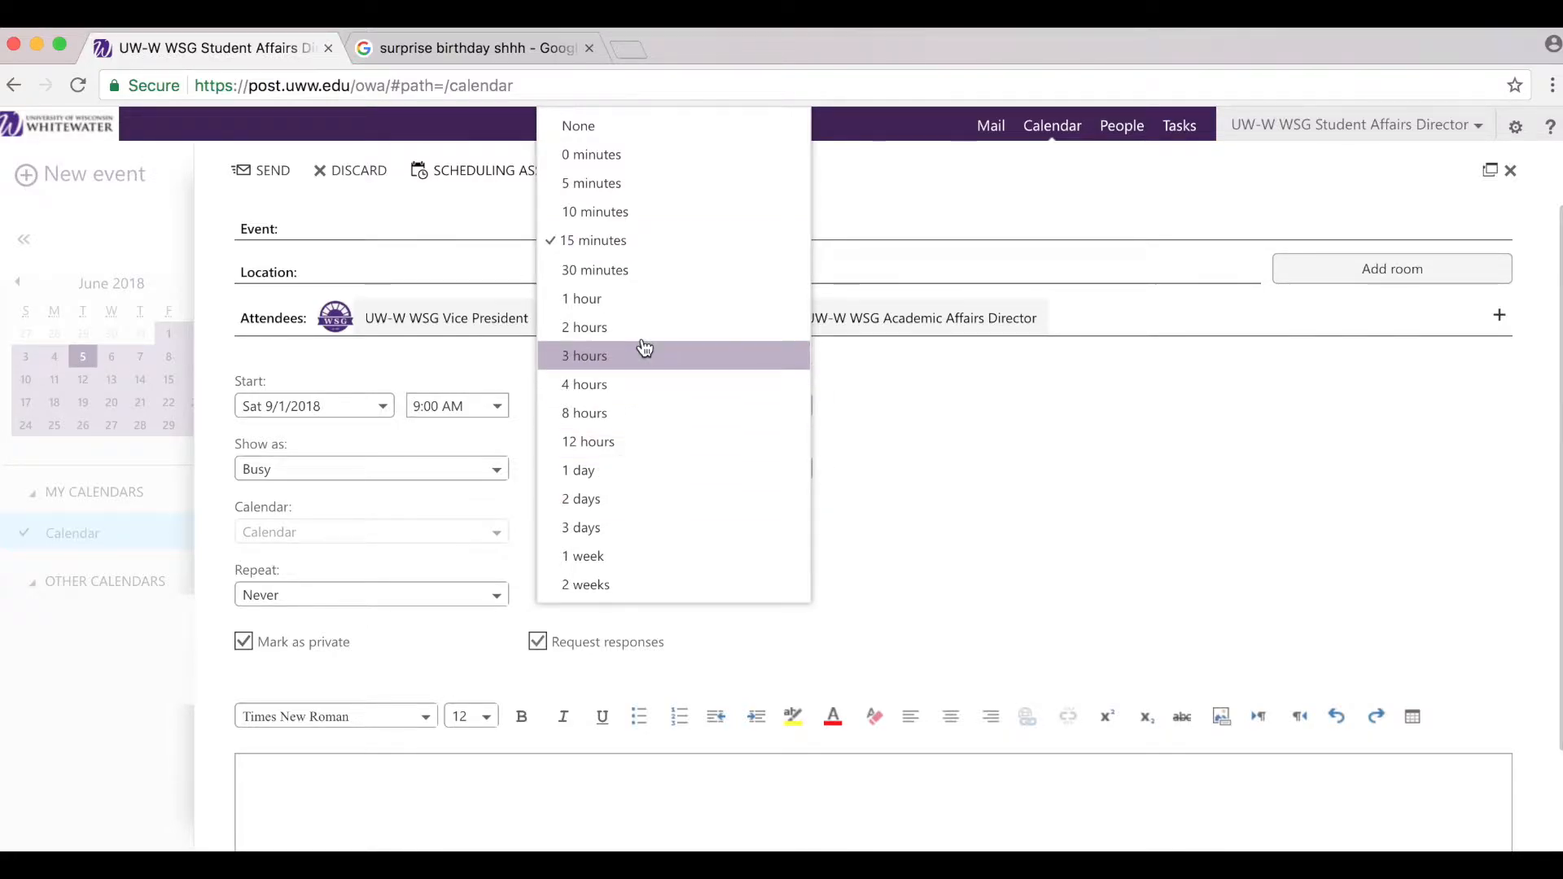
click(617, 472)
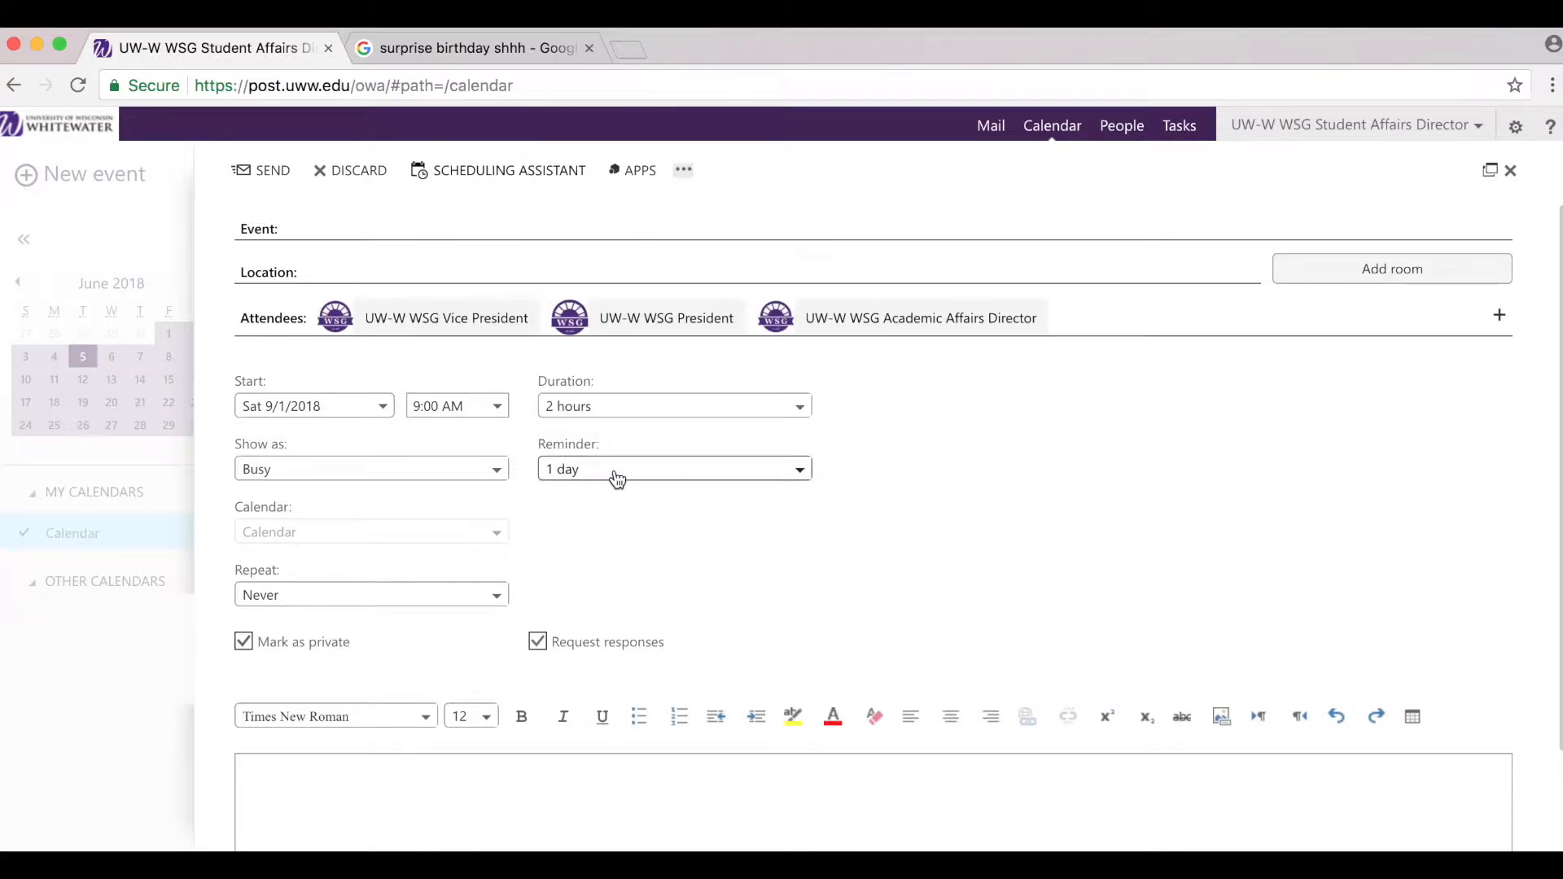
click(429, 472)
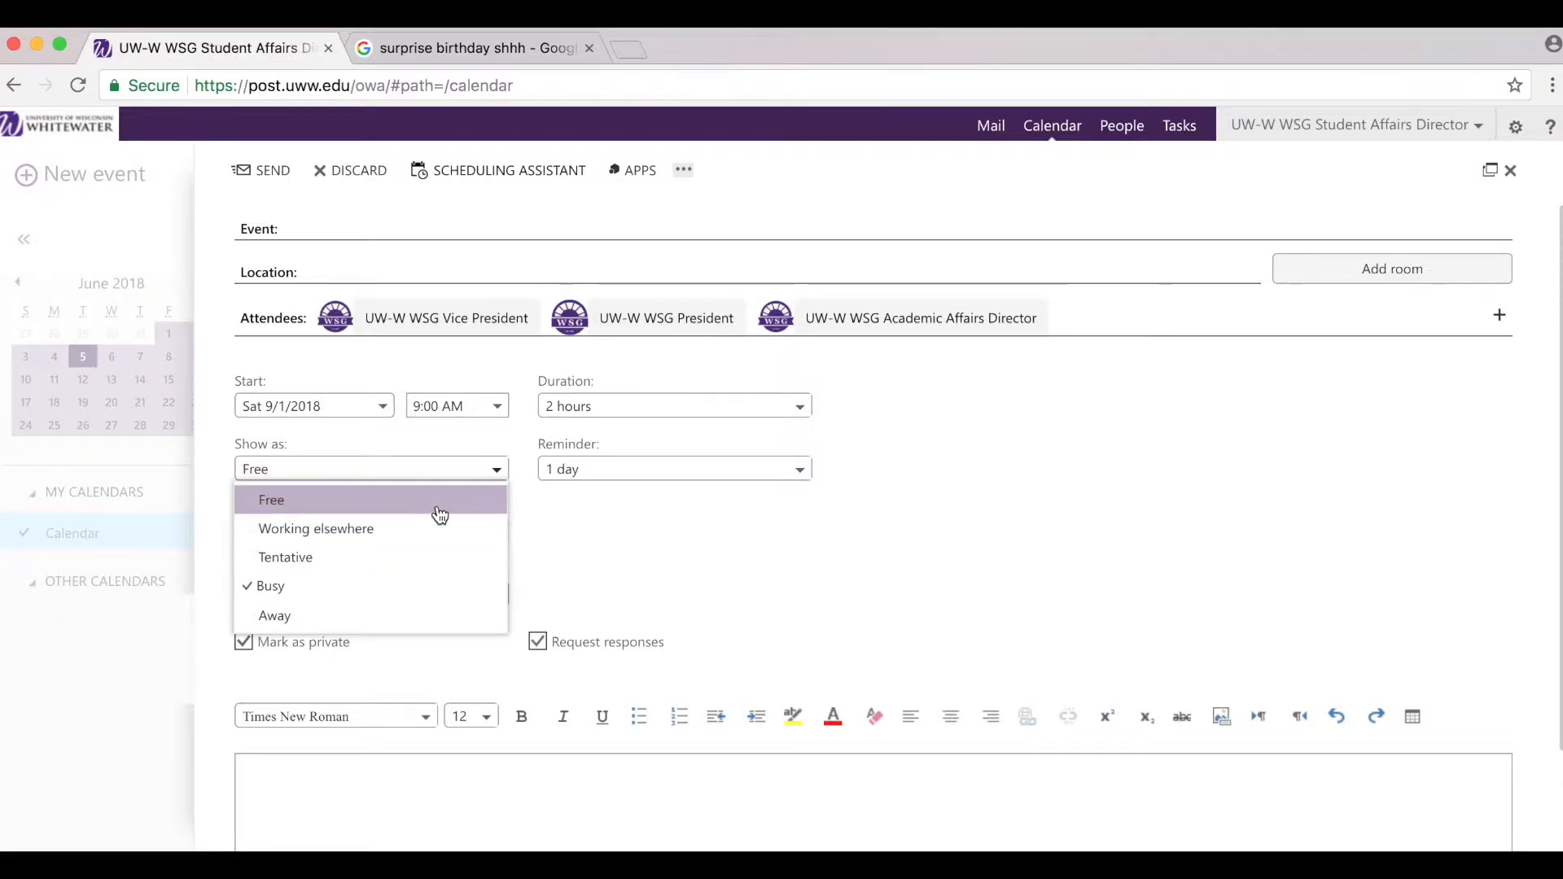
click(417, 586)
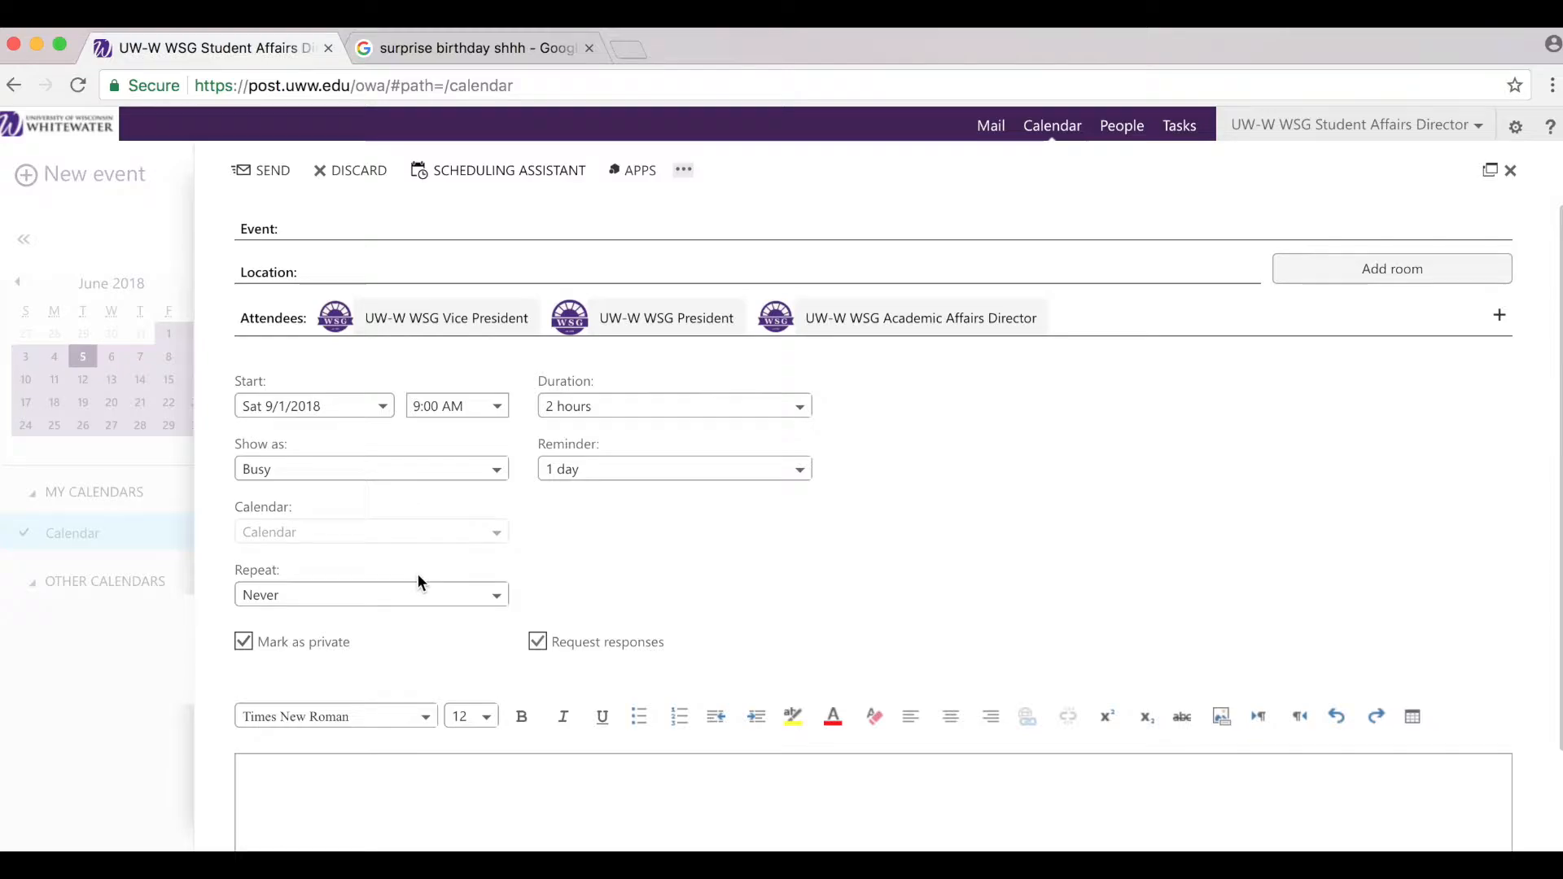
Step: Title the event "Surprise Party" and set its location to "UC Hamilton Room"
text(Surprise Party)
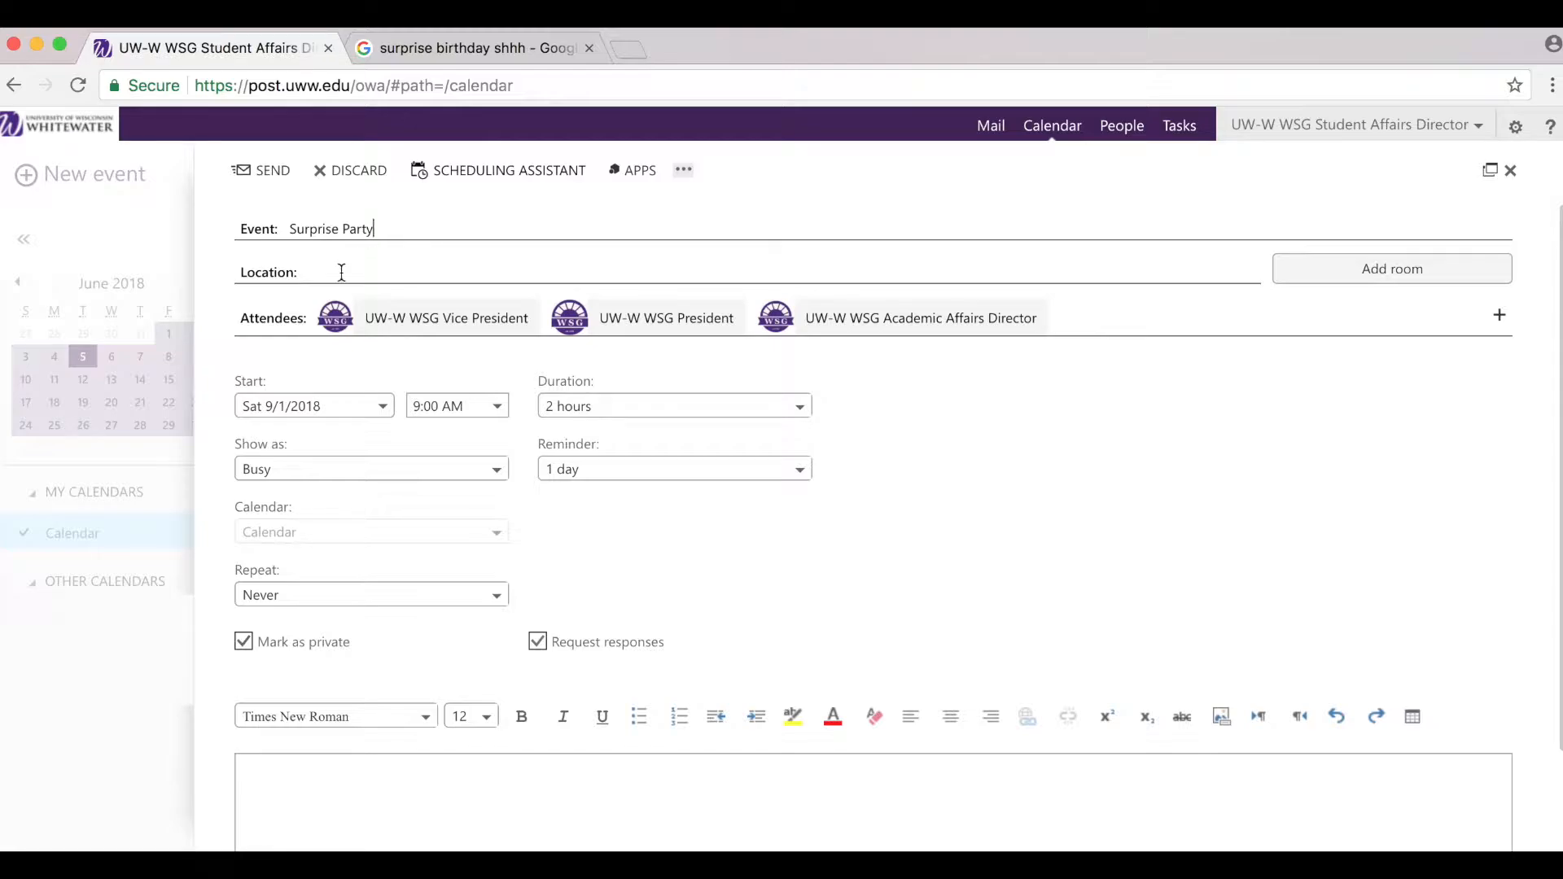
text(UC Hamiltio)
key(BackSpace)
text(oom)
Step: Write the invitation "Hi Everyone! You're invited to Clerk's surprise party! Let me know if you can make it!" and sign it with the sender's name
scroll(453, 709, down, 1)
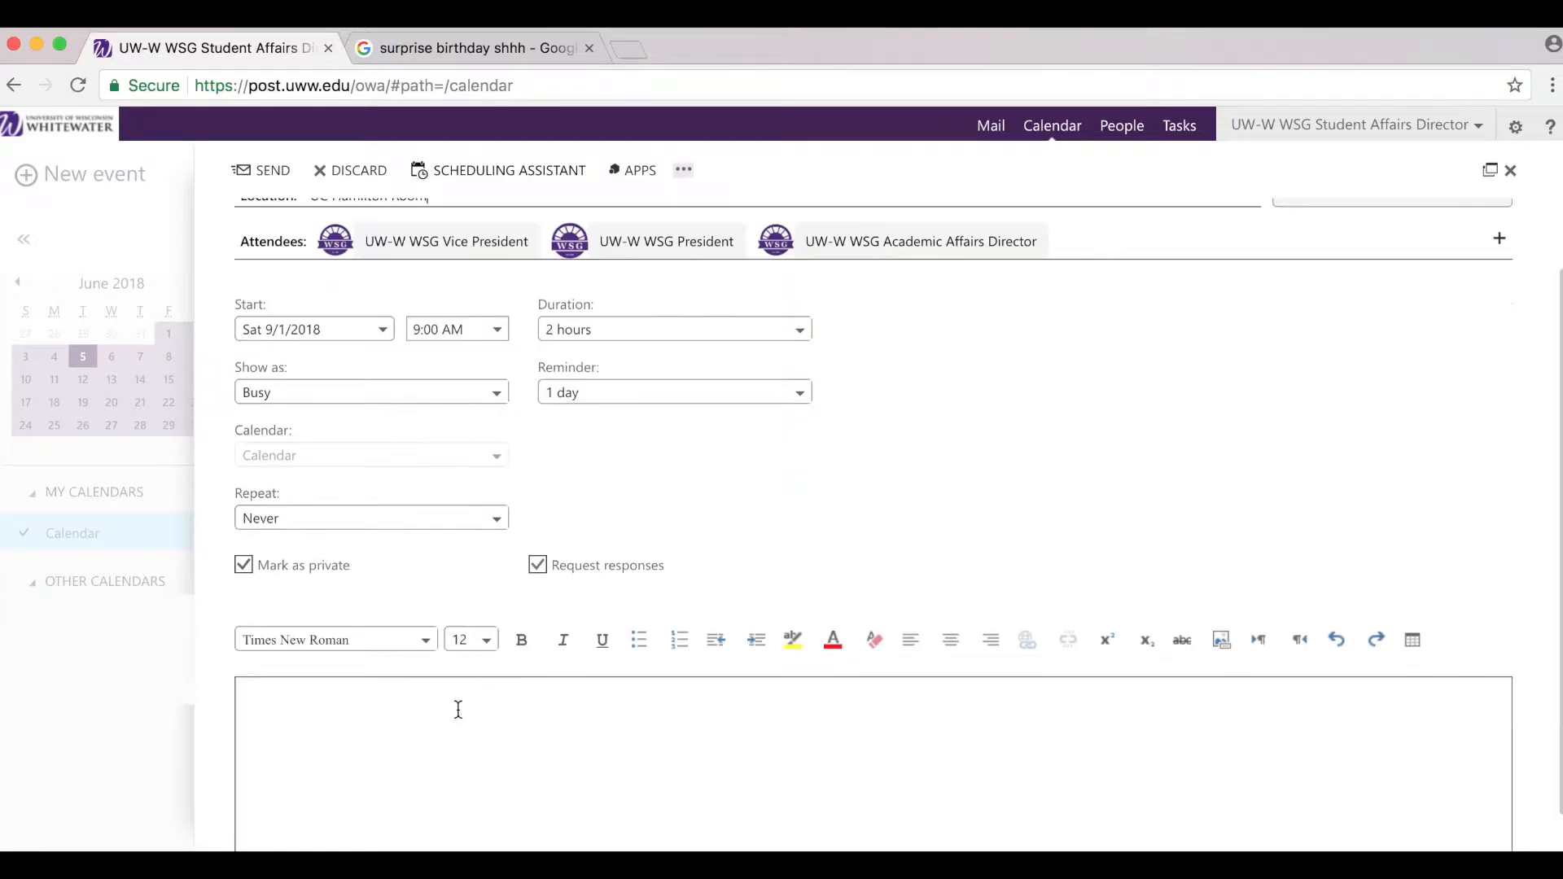
click(444, 703)
text(Hi Everyone1)
key(BackSpace)
text(!)
key(Return)
key(Return)
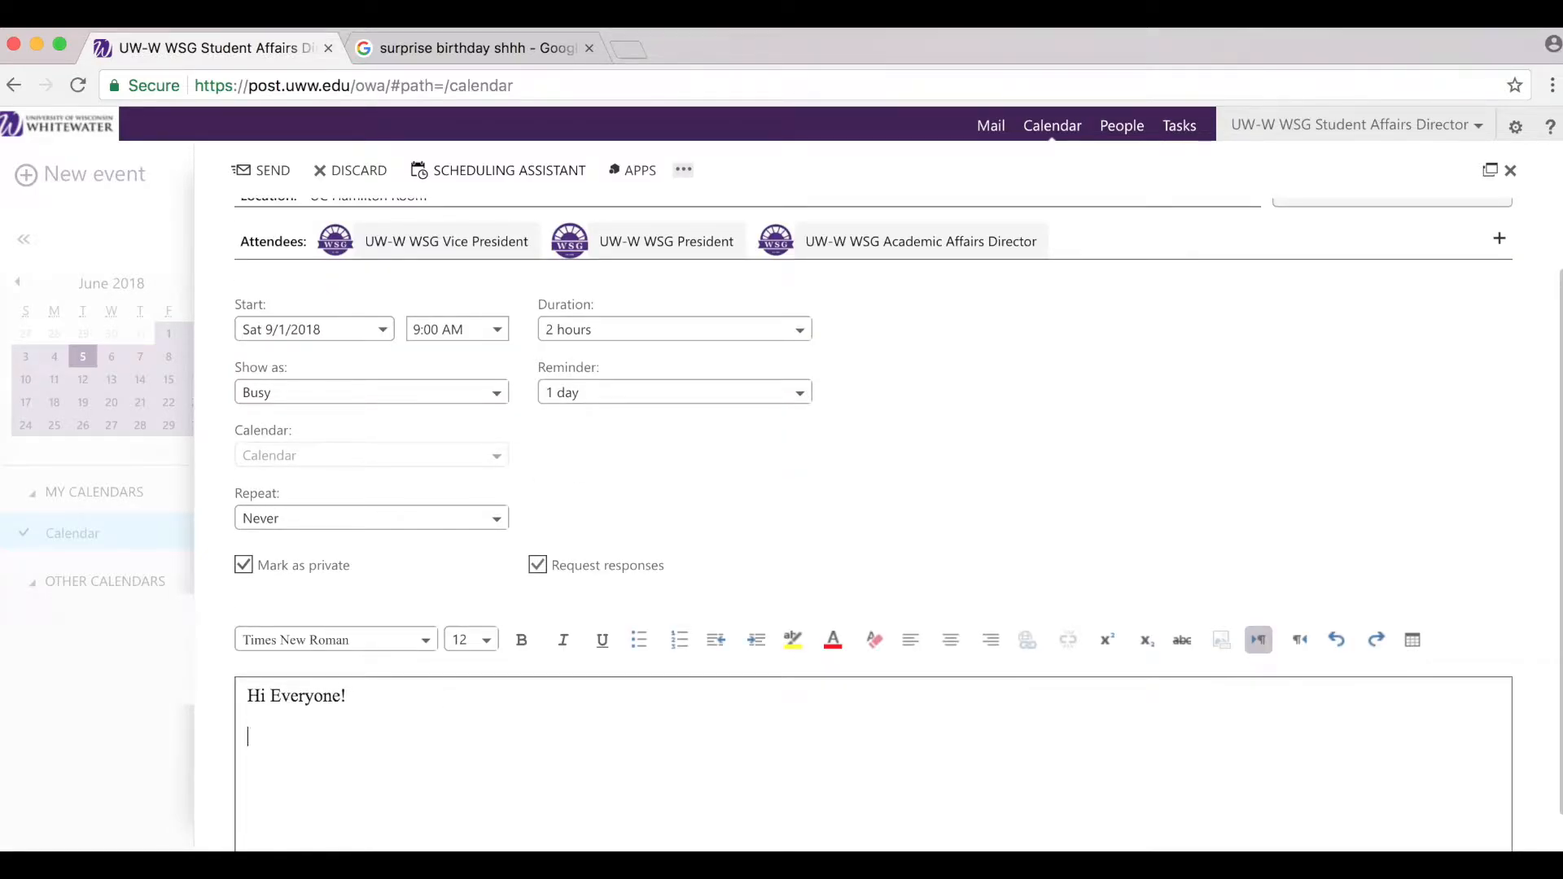
text(You're invited to Clerk's surprise party )
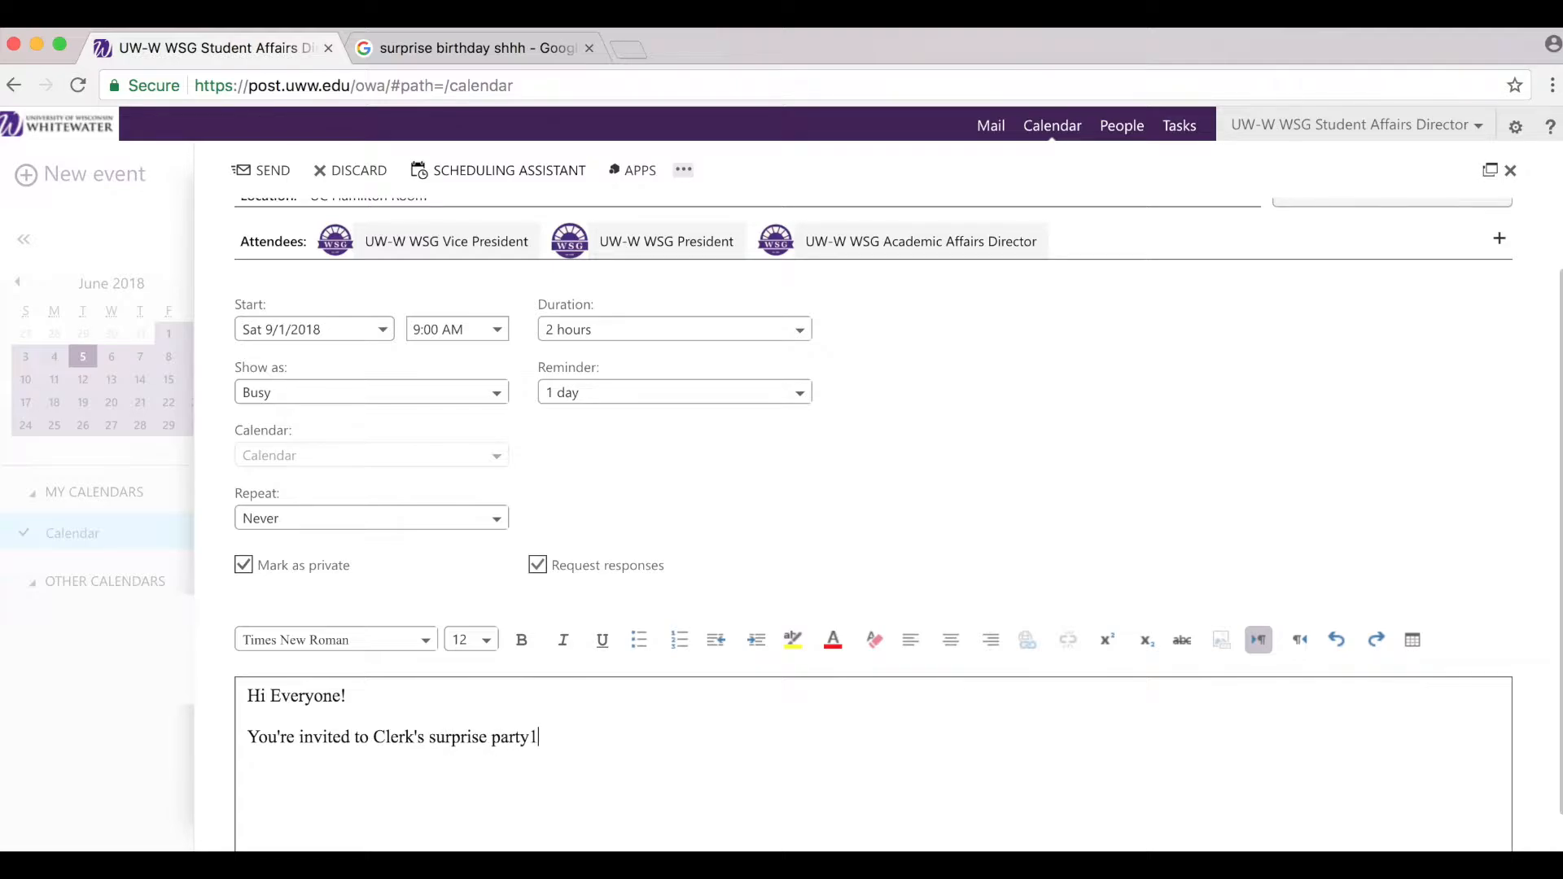
text(Let me know if you can make it)
text(Willie Warhawk)
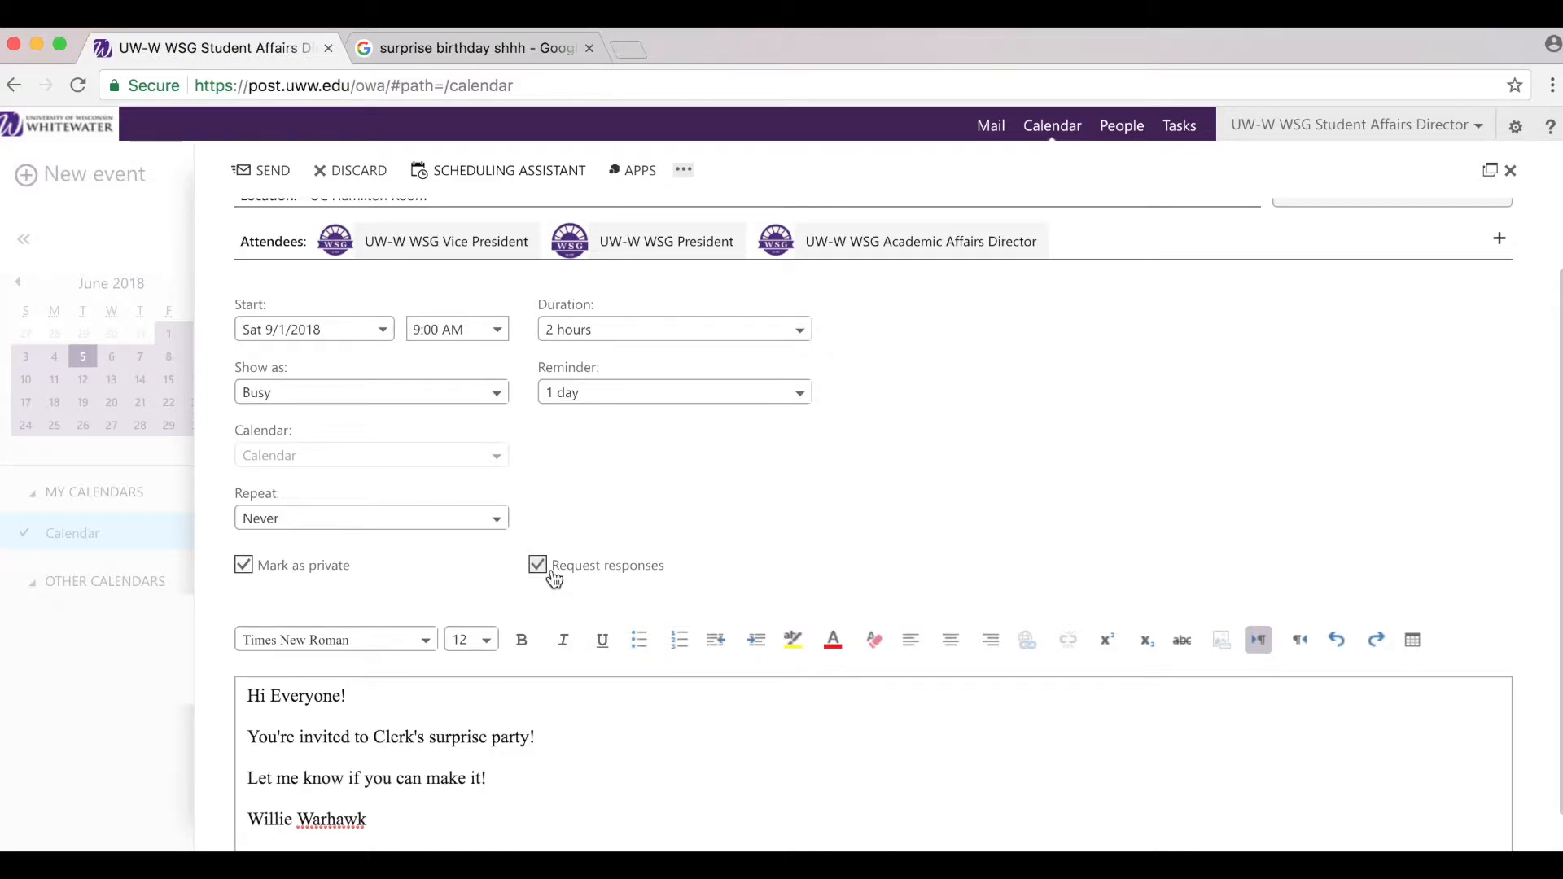
Step: Turn the event's response request off and back on
click(553, 575)
click(539, 566)
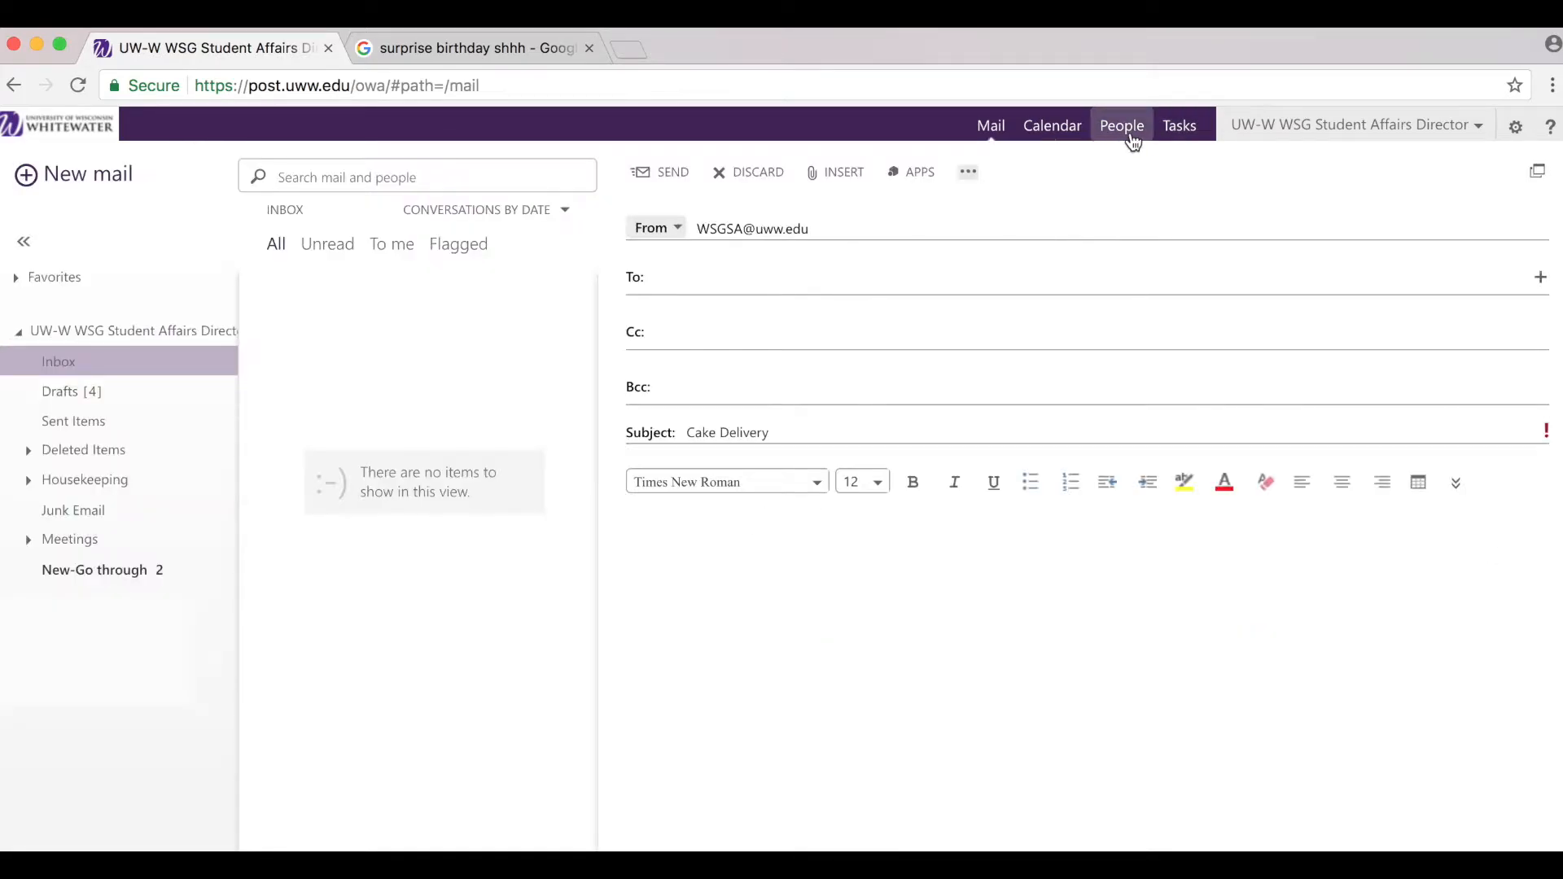
Step: Create a new contact group named "Surprise Party" in People
click(1124, 130)
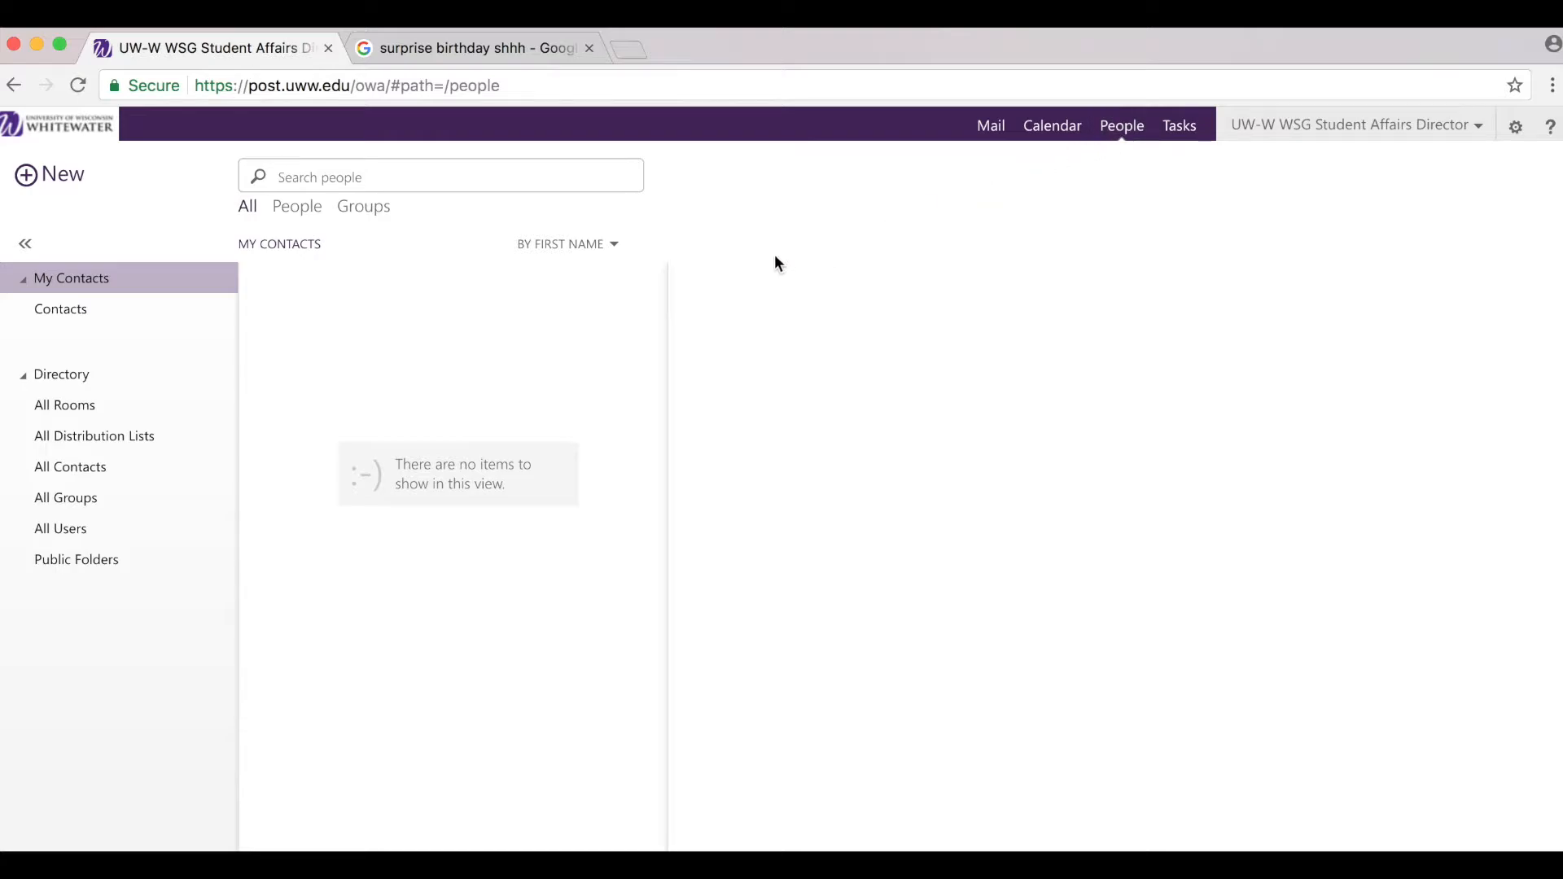
click(51, 183)
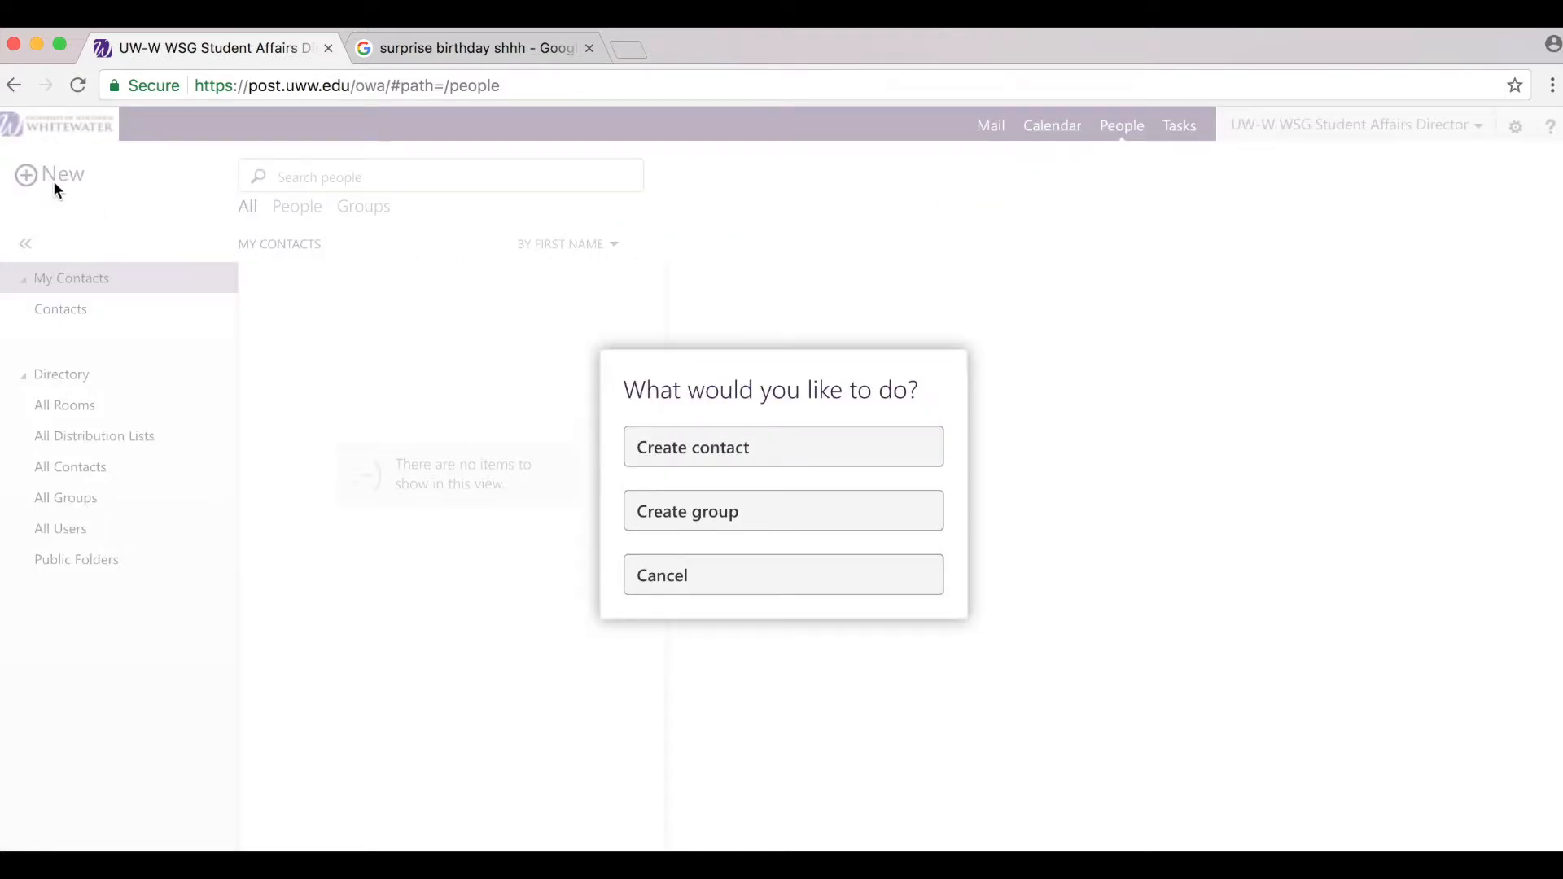
click(705, 510)
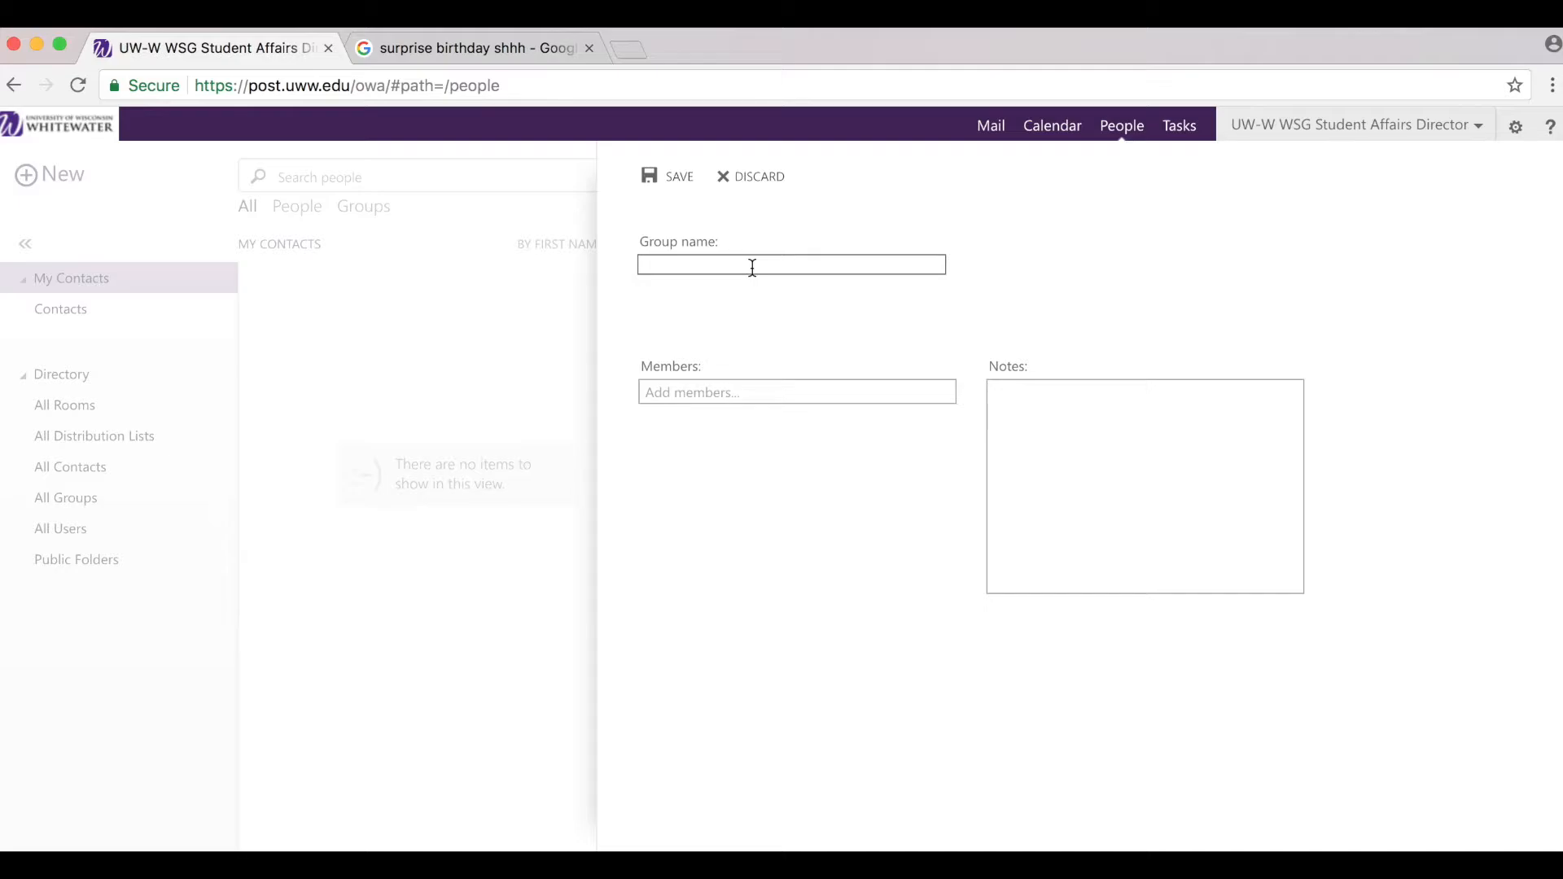
text(Surprise Party)
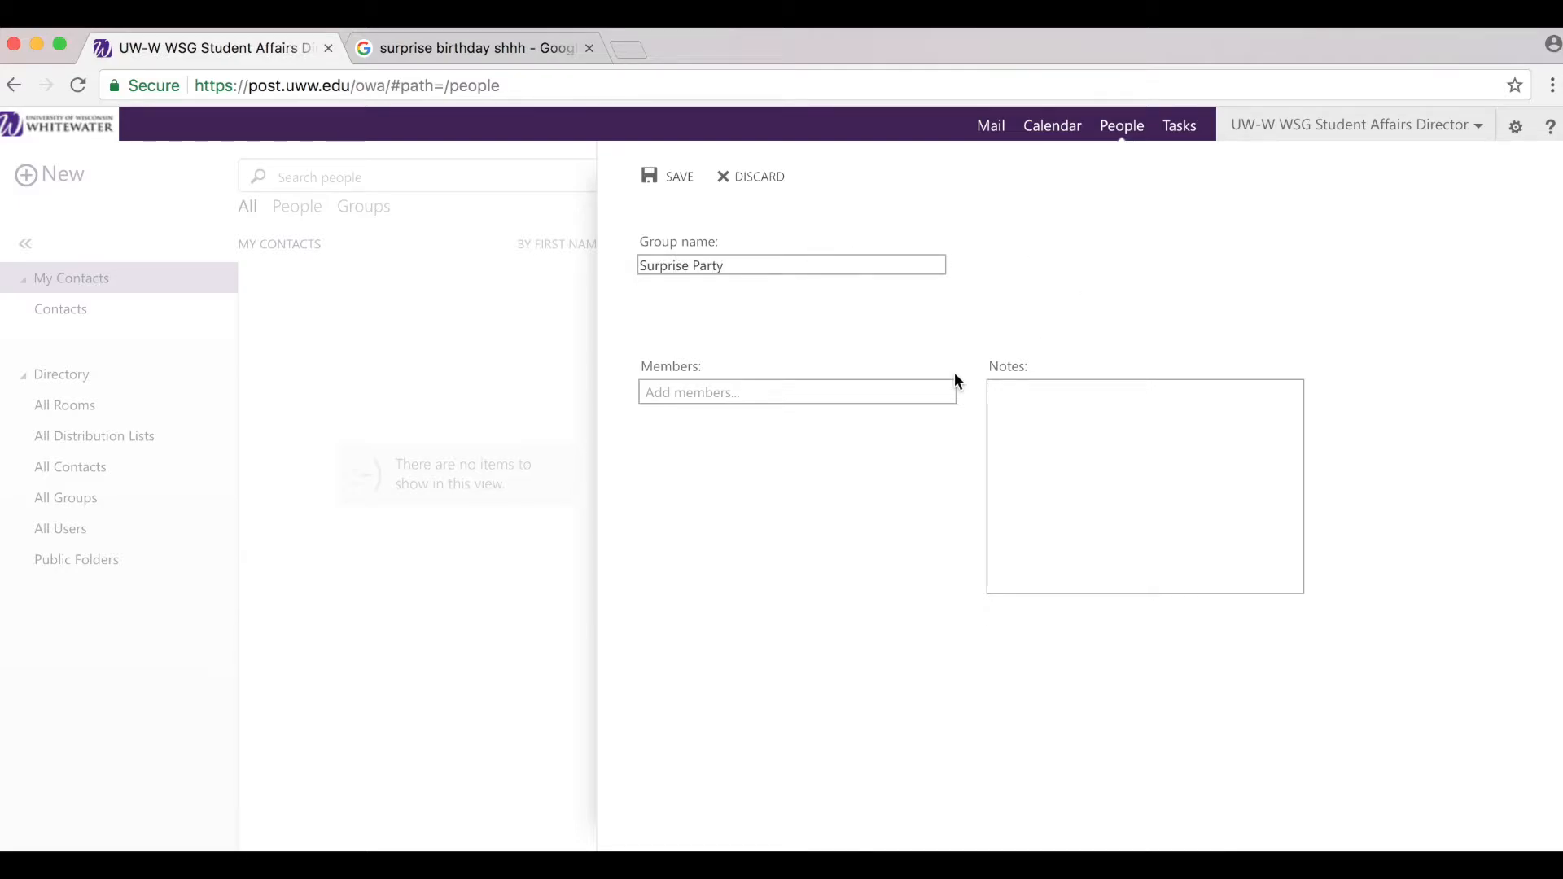
Step: Add the UW-W WSG President, Vice President and Academic Affairs Director as members of the Surprise Party group and save it
click(812, 387)
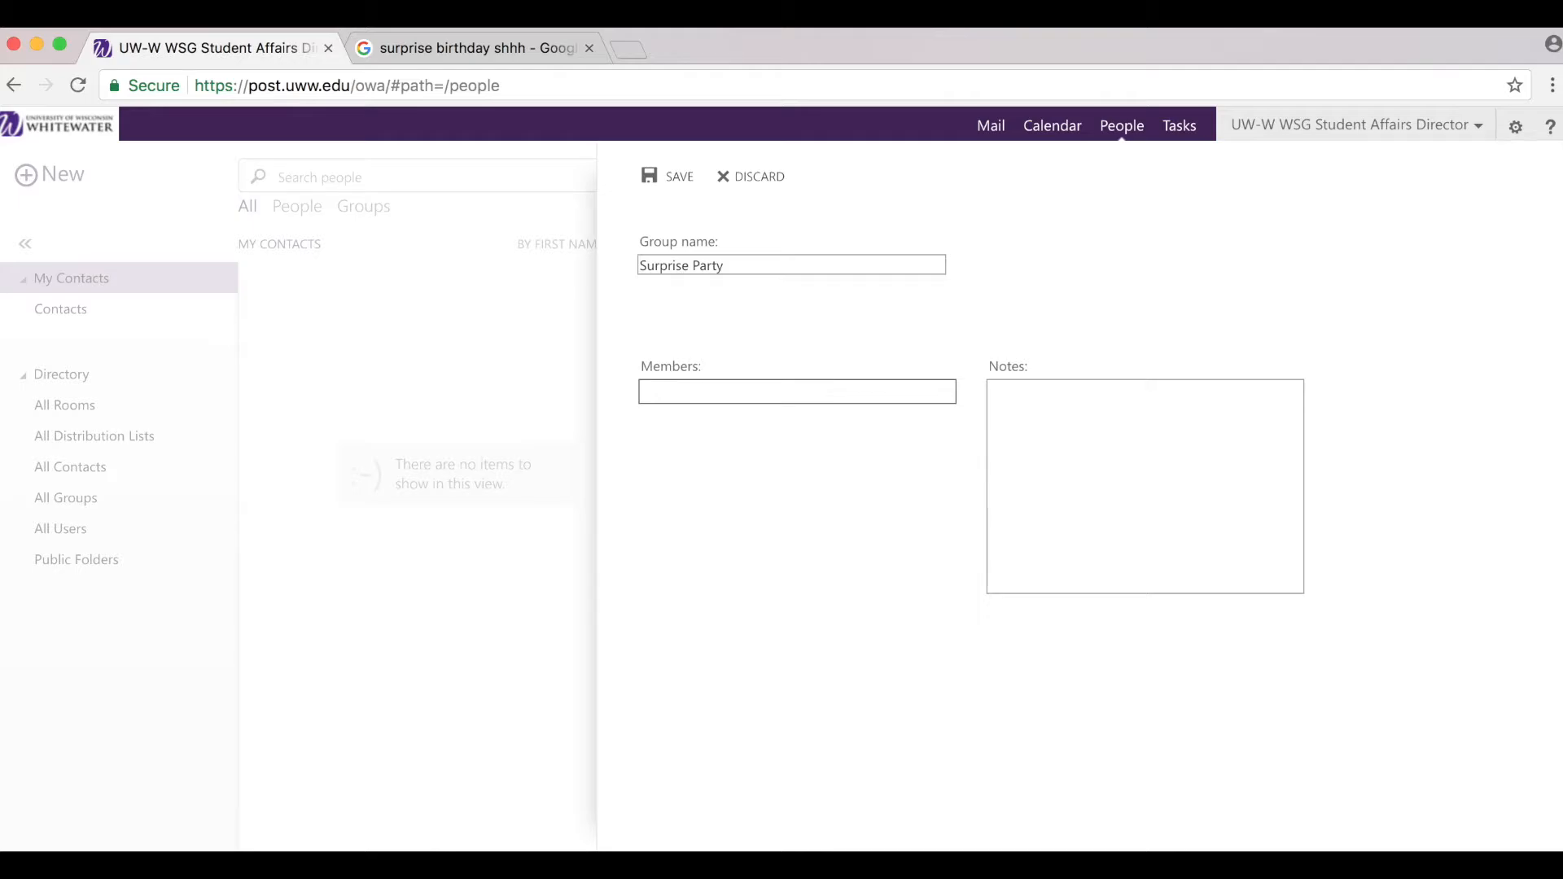
text(pres)
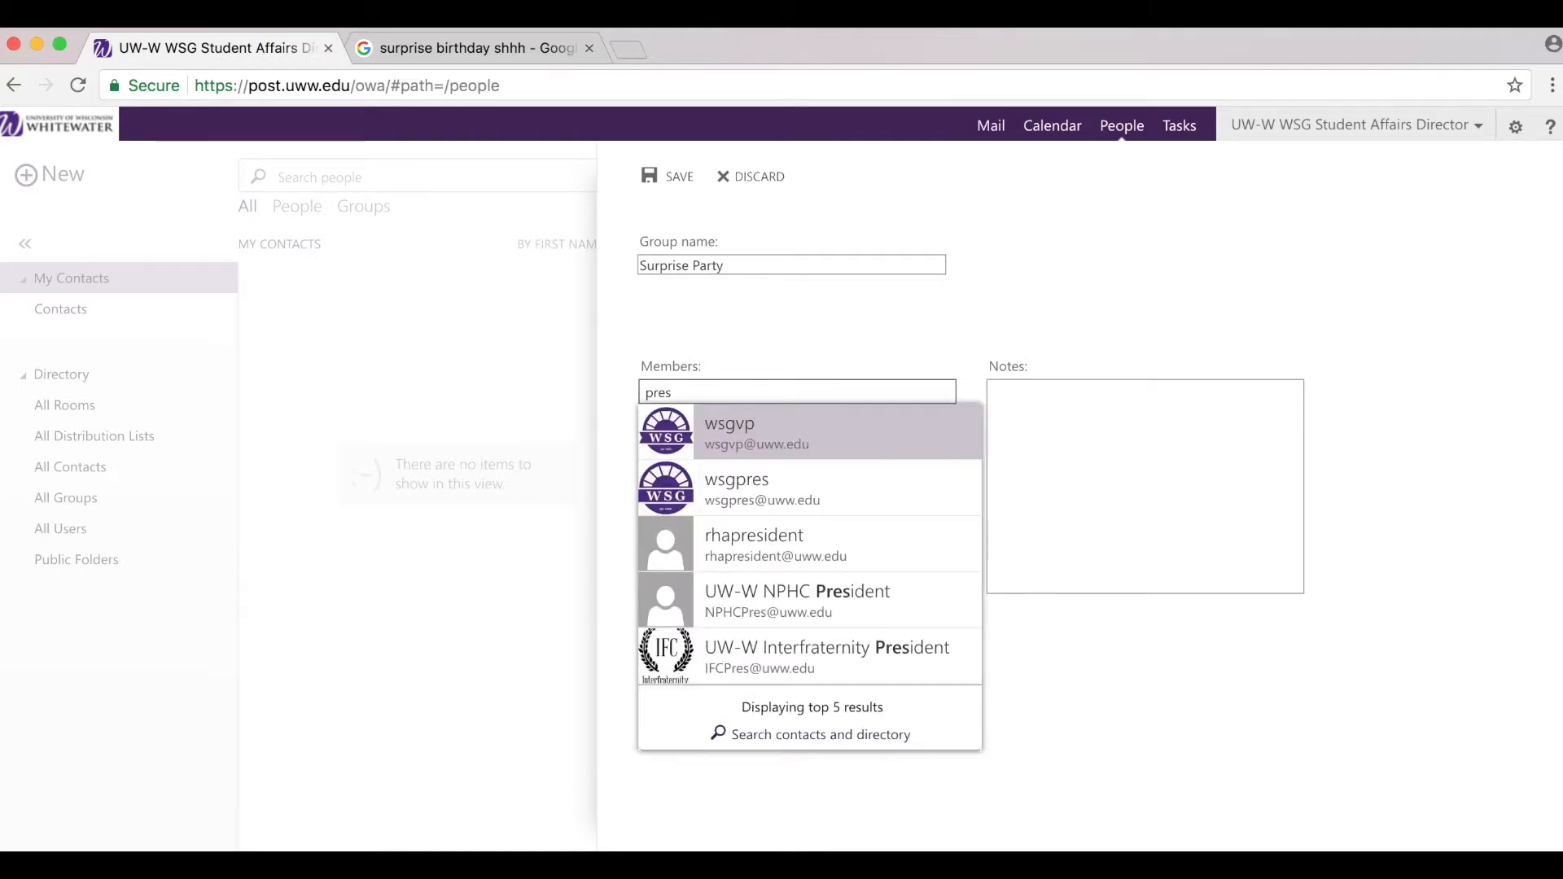
click(750, 481)
text(vp)
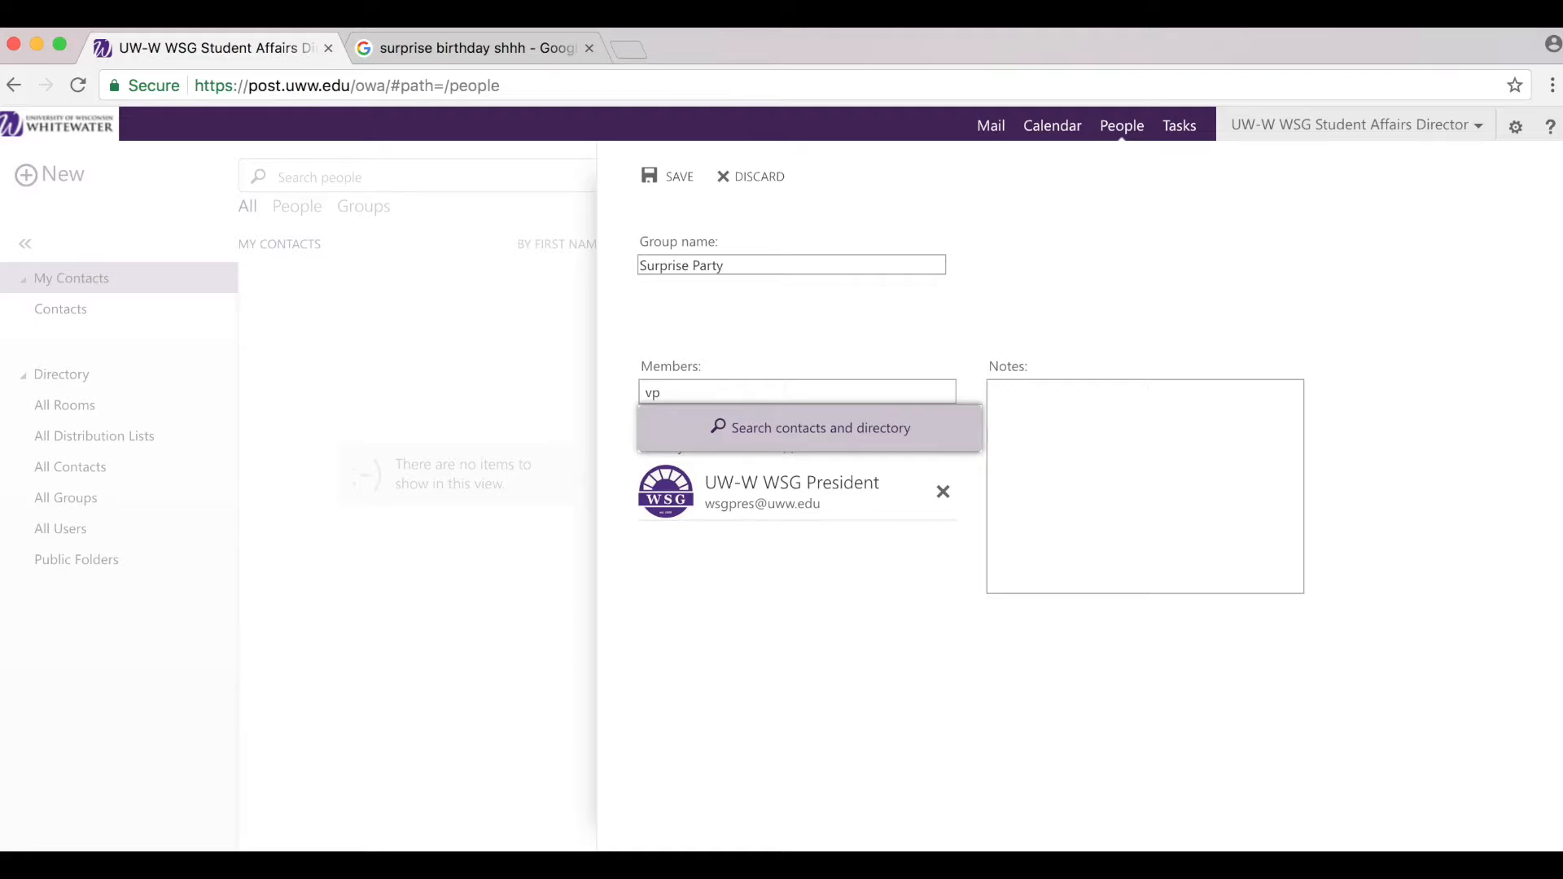
key(Return)
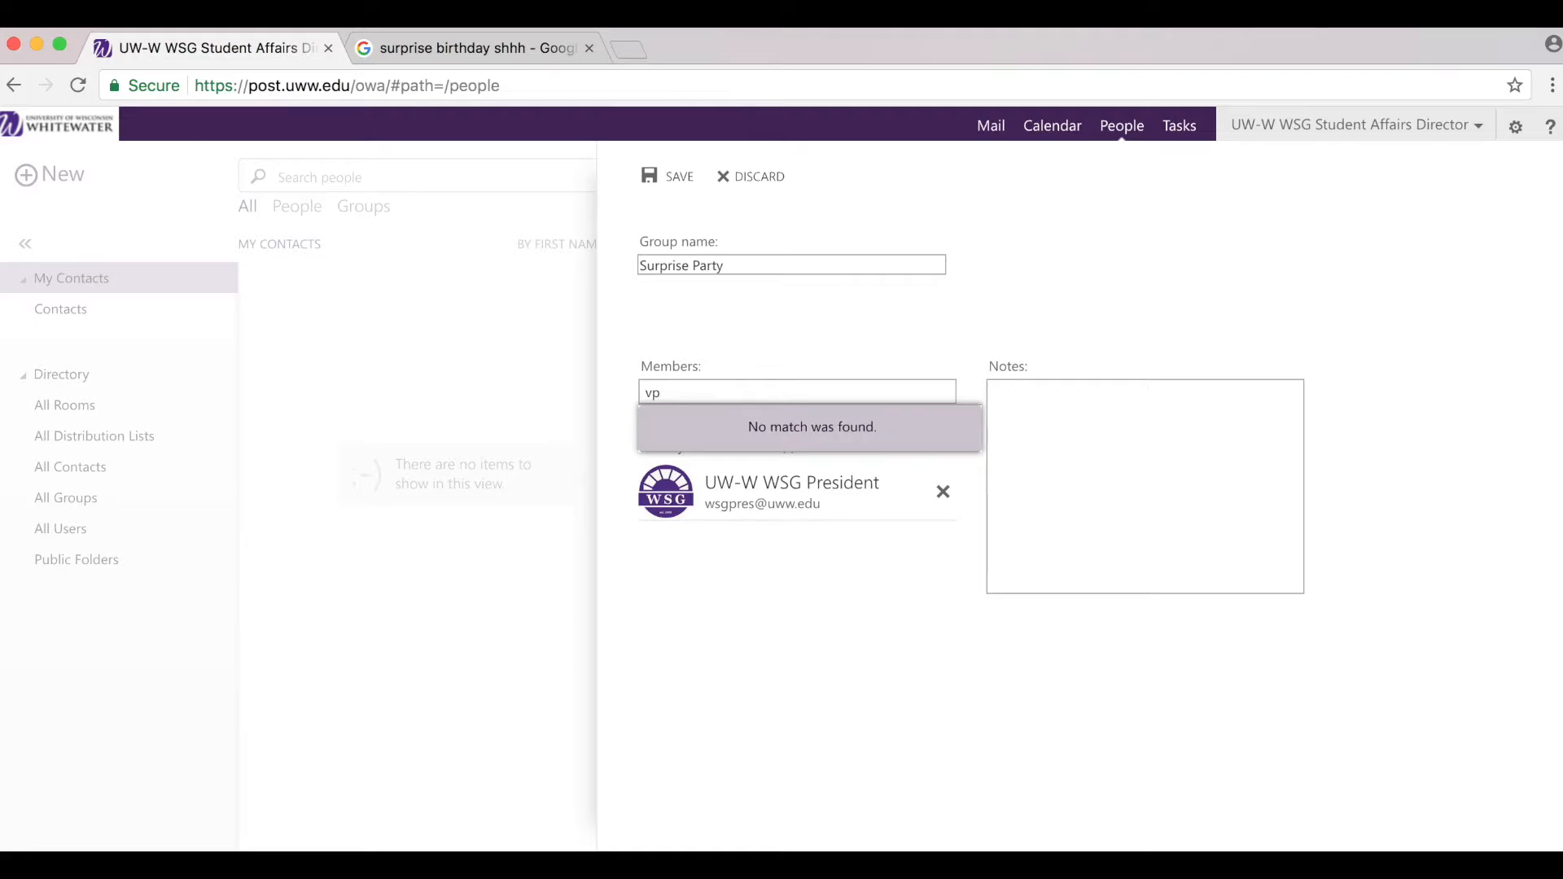
key(BackSpace)
key(BackSpace)
text(wsgvp)
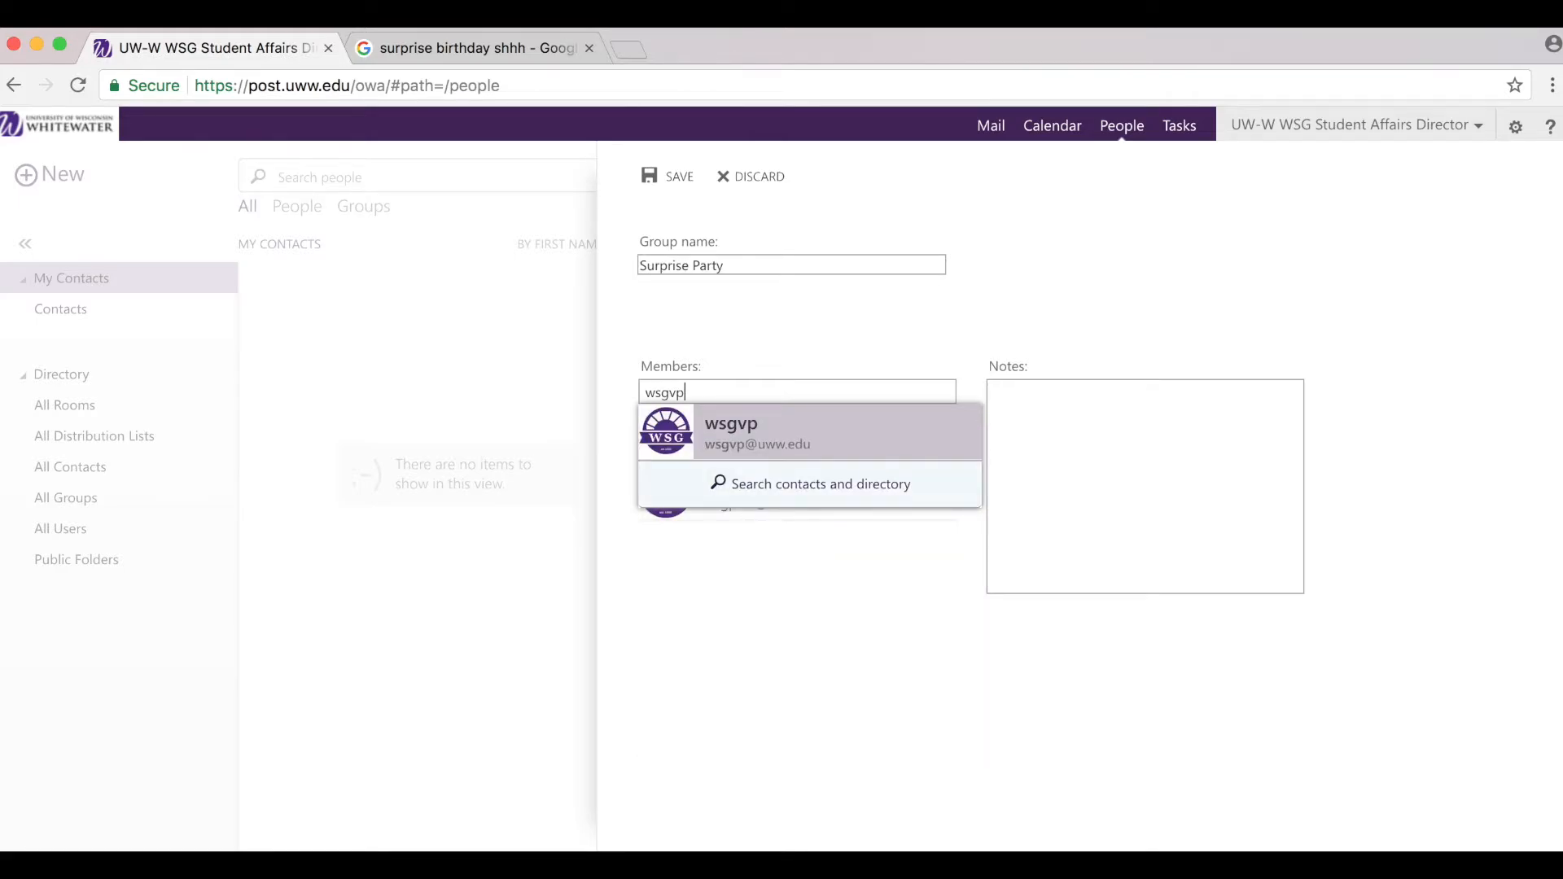
key(Return)
text(academi)
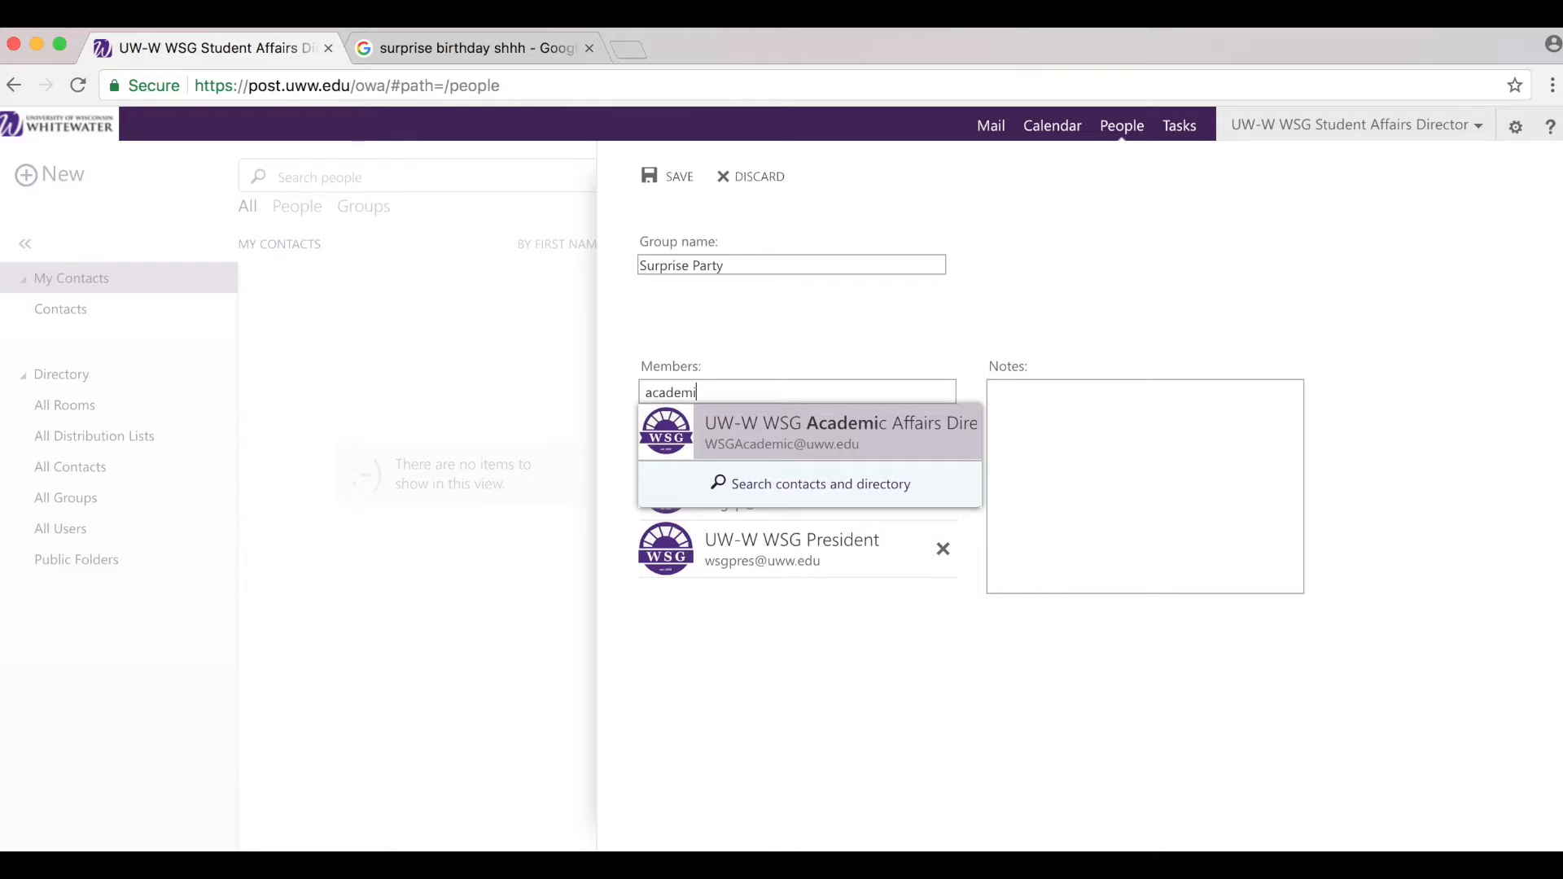
key(Return)
click(668, 176)
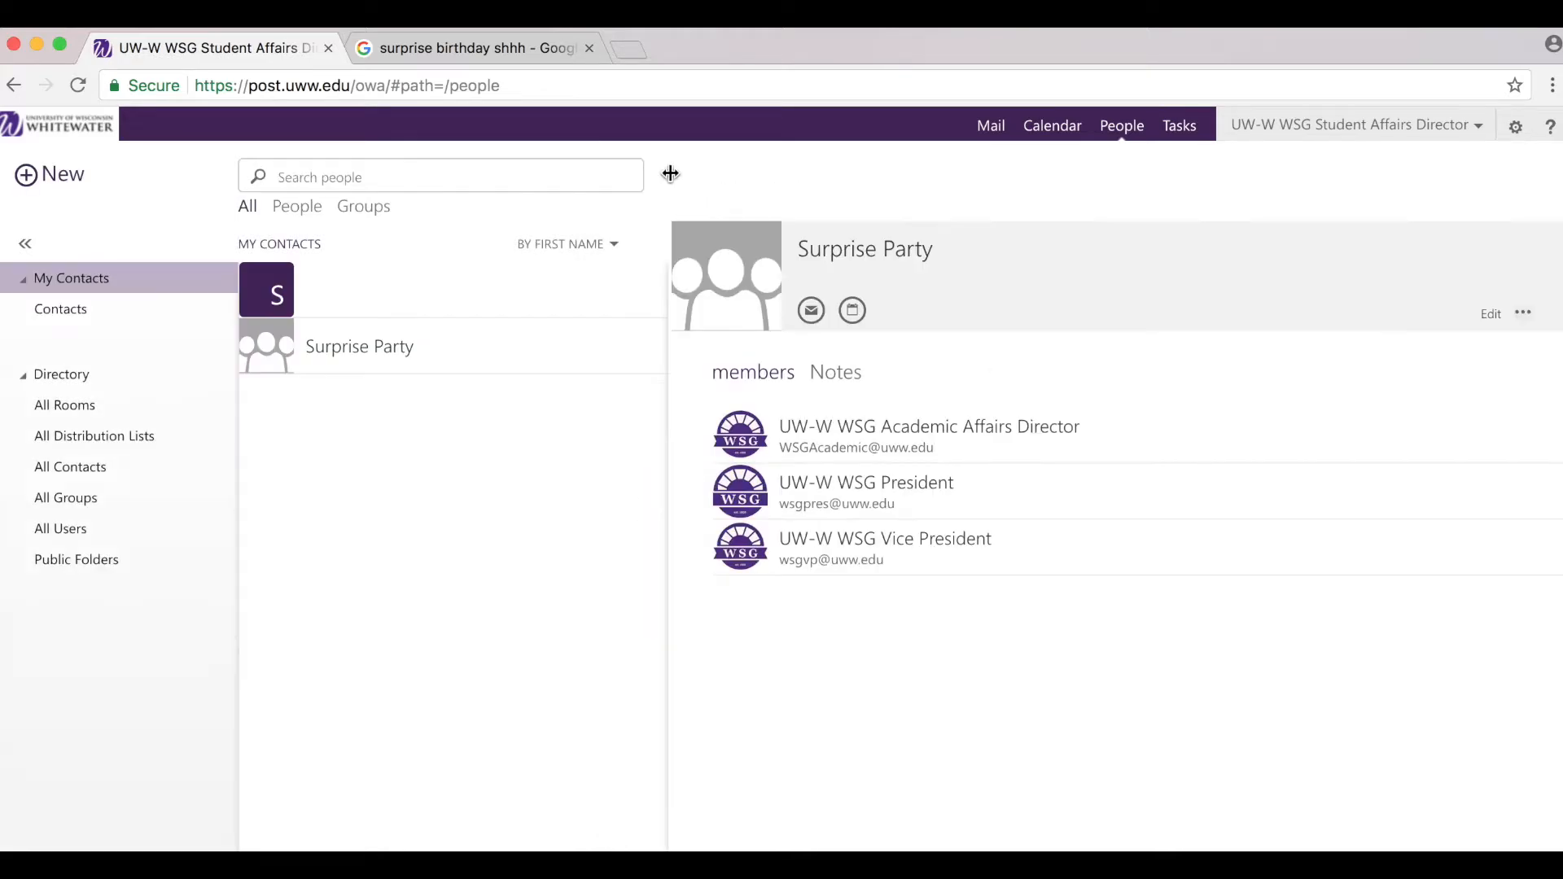
Step: Start a new email to the Surprise Party group from its contact card and bring the message window fully into view
click(402, 342)
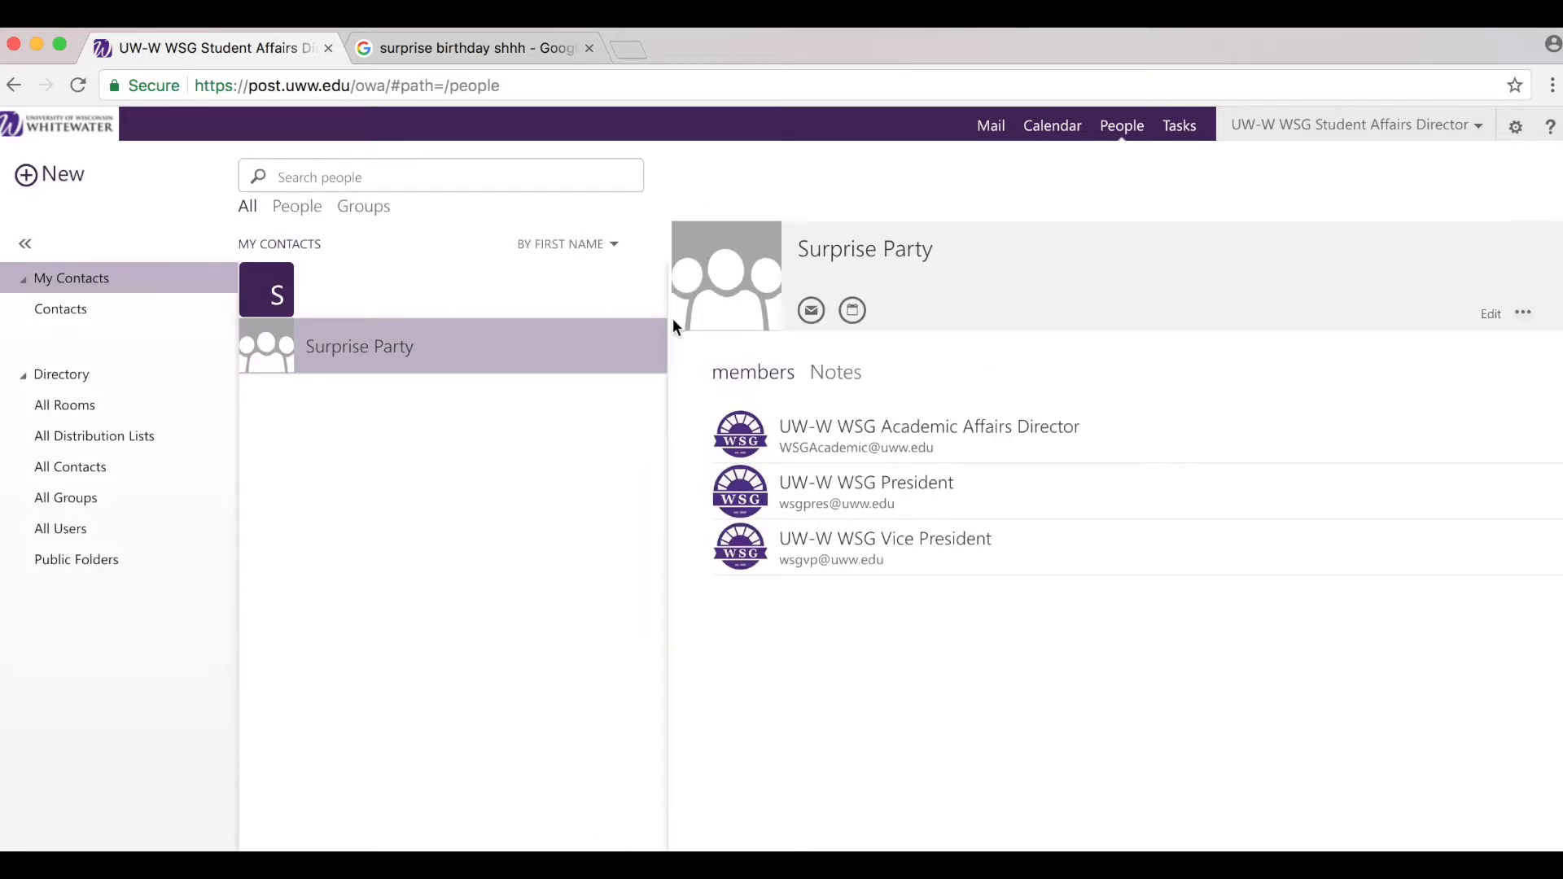
click(818, 319)
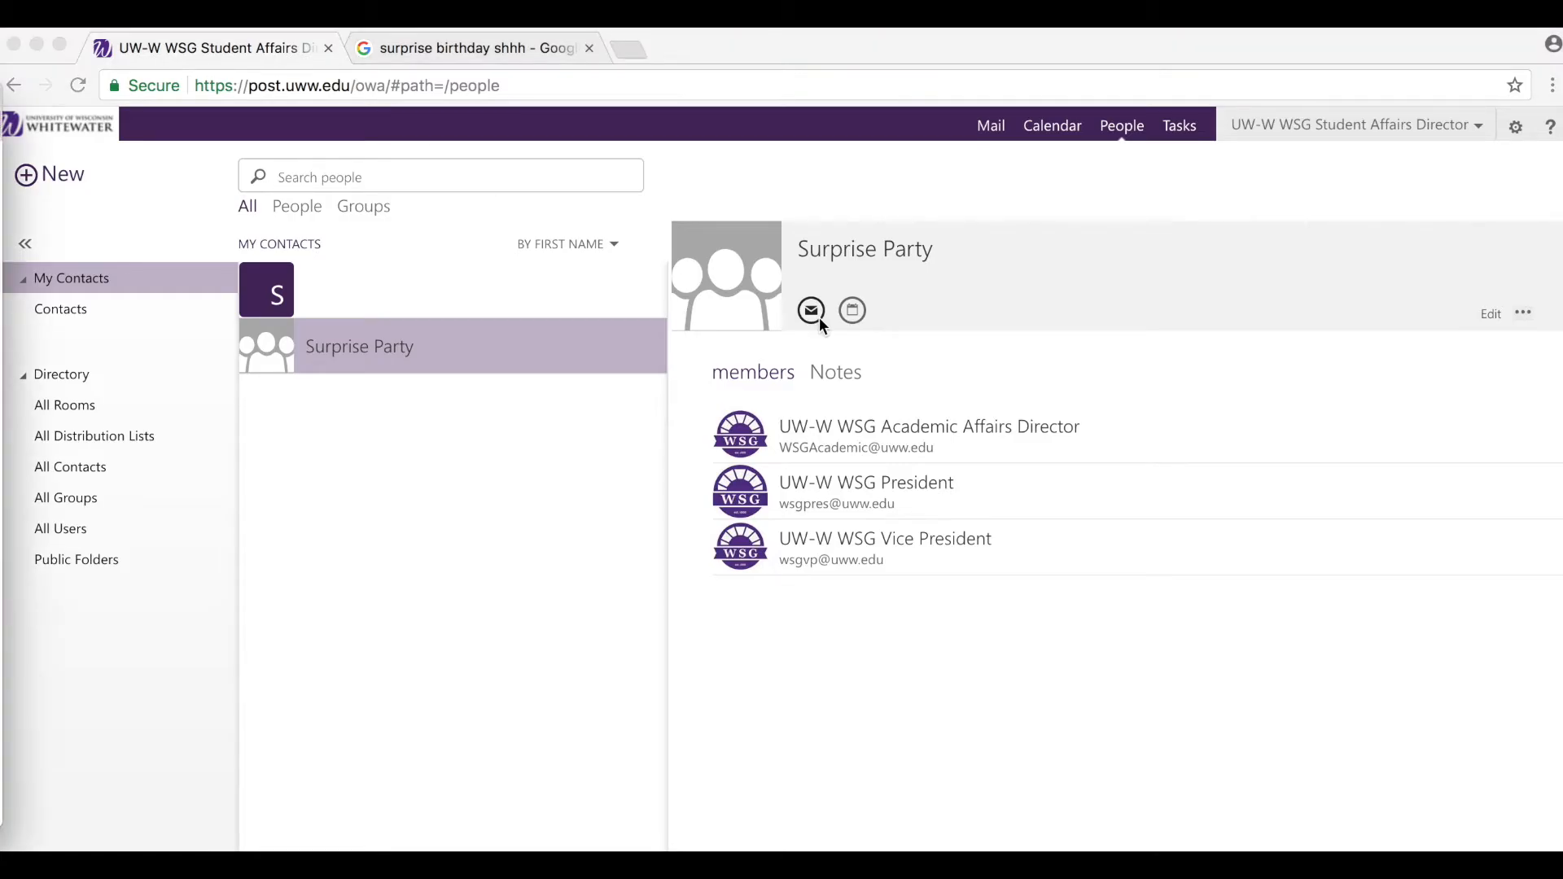
drag(0, 101, 299, 101)
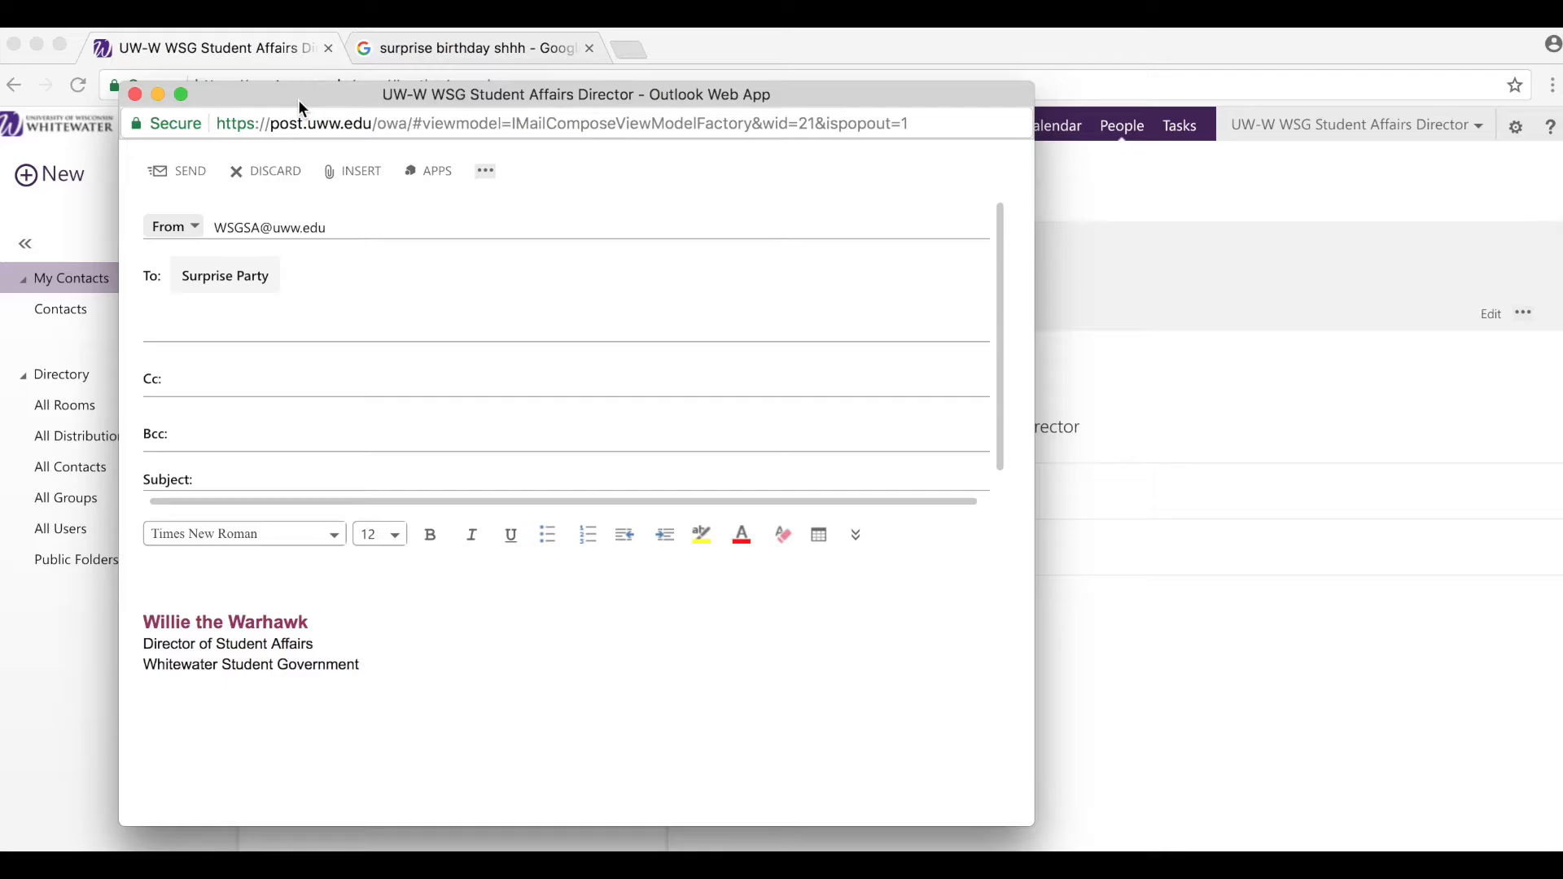